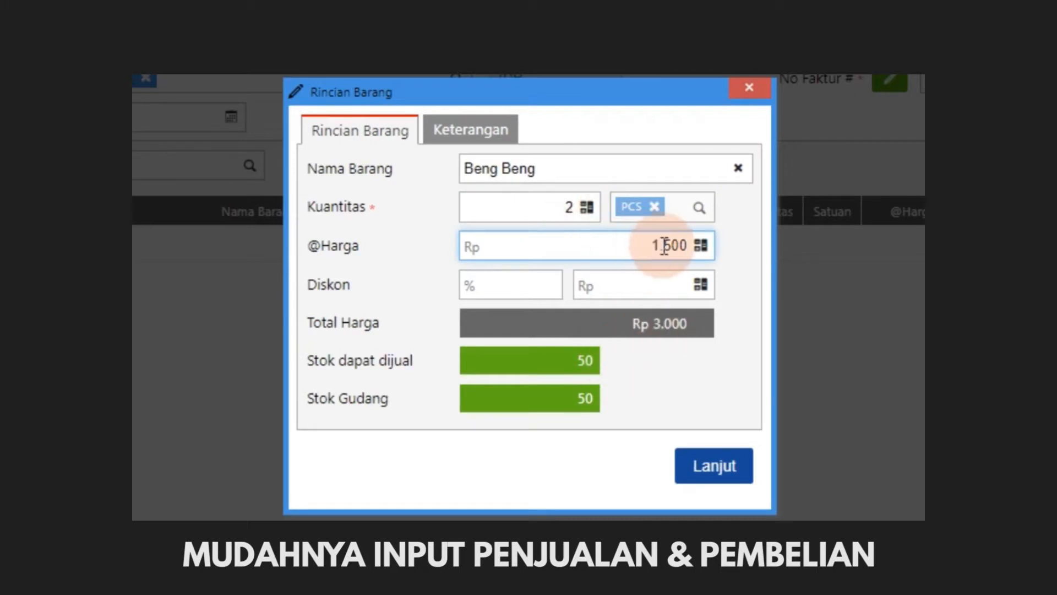
pyautogui.press('Return')
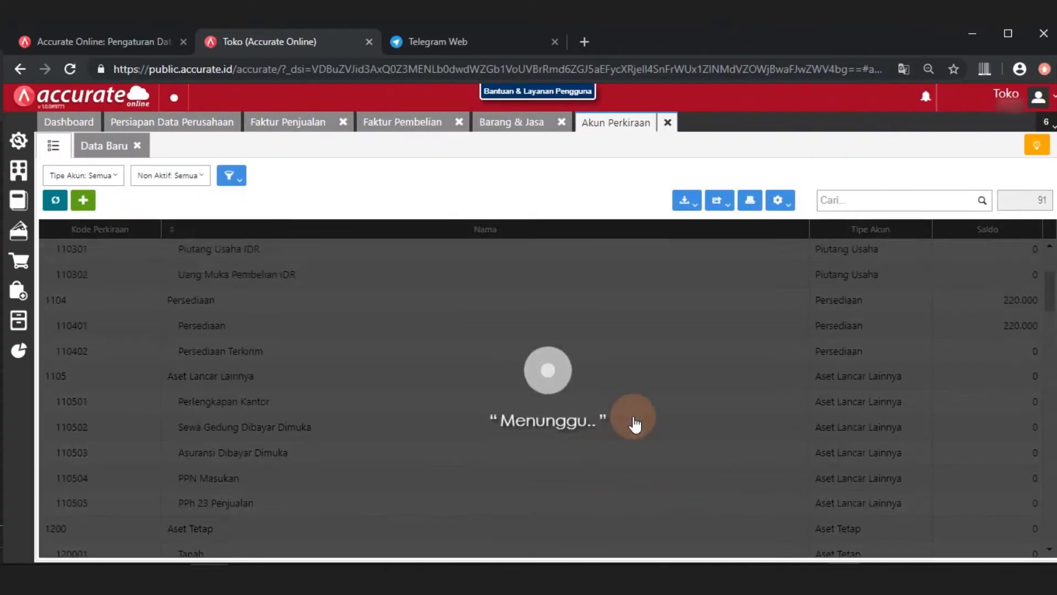
pyautogui.scroll(3, 634, 424)
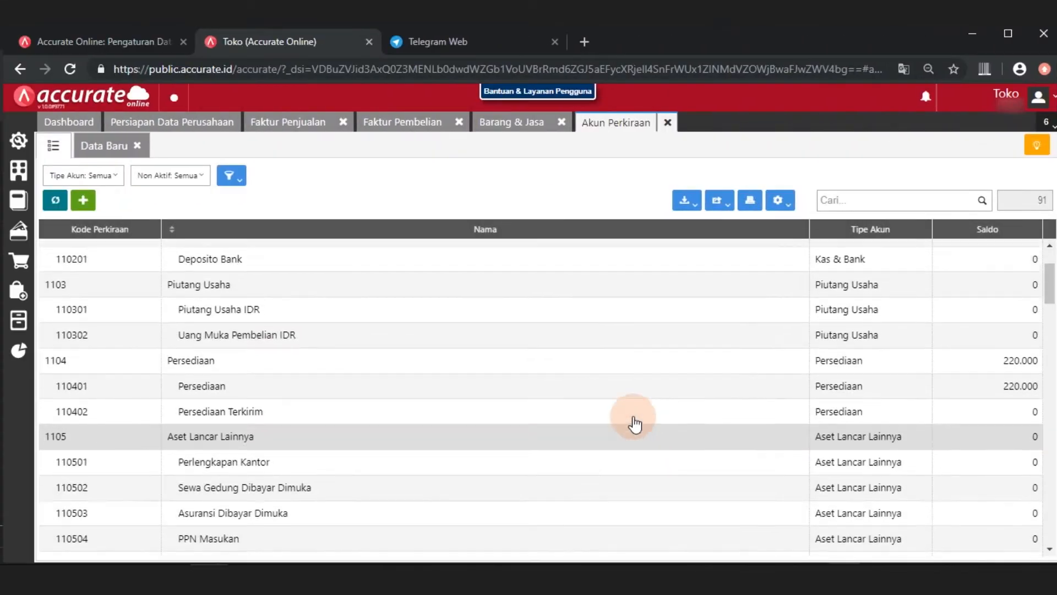
pyautogui.scroll(-5, 634, 424)
pyautogui.scroll(5, 635, 424)
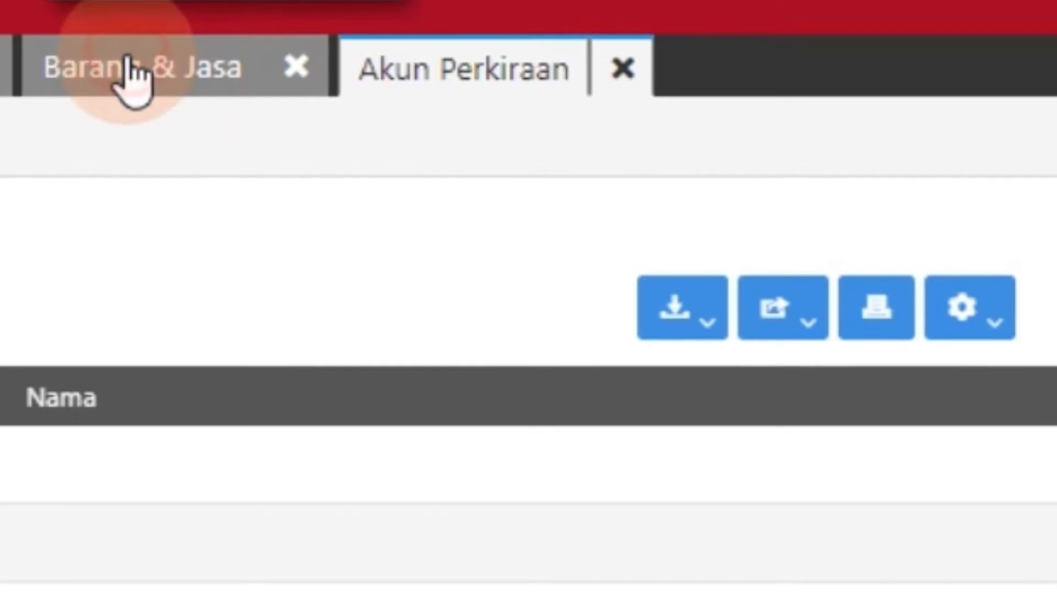
# Open the Barang & Jasa list and start its import from Excel
pyautogui.click(132, 71)
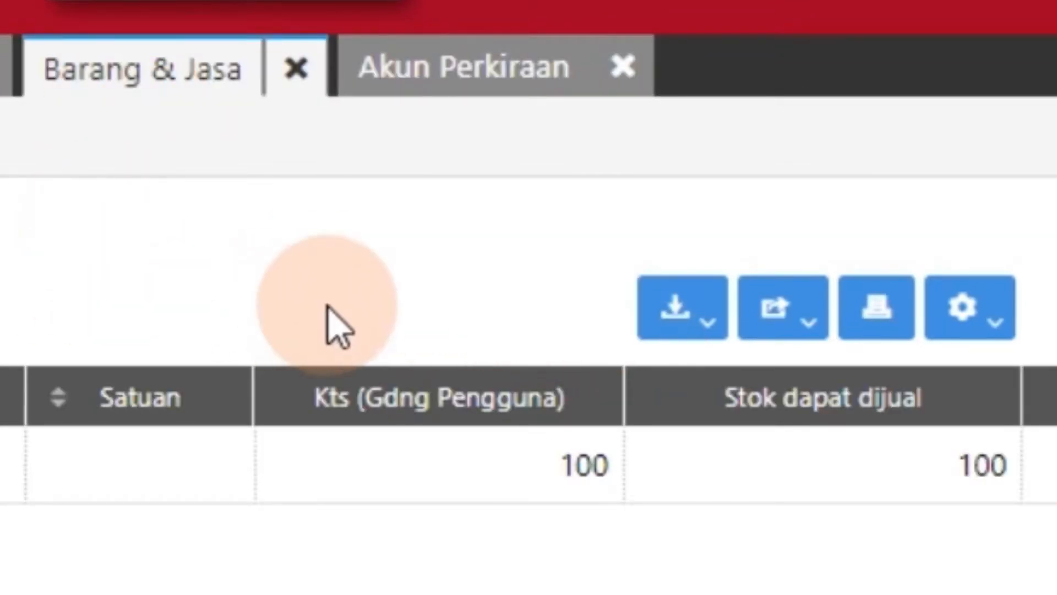
pyautogui.click(658, 326)
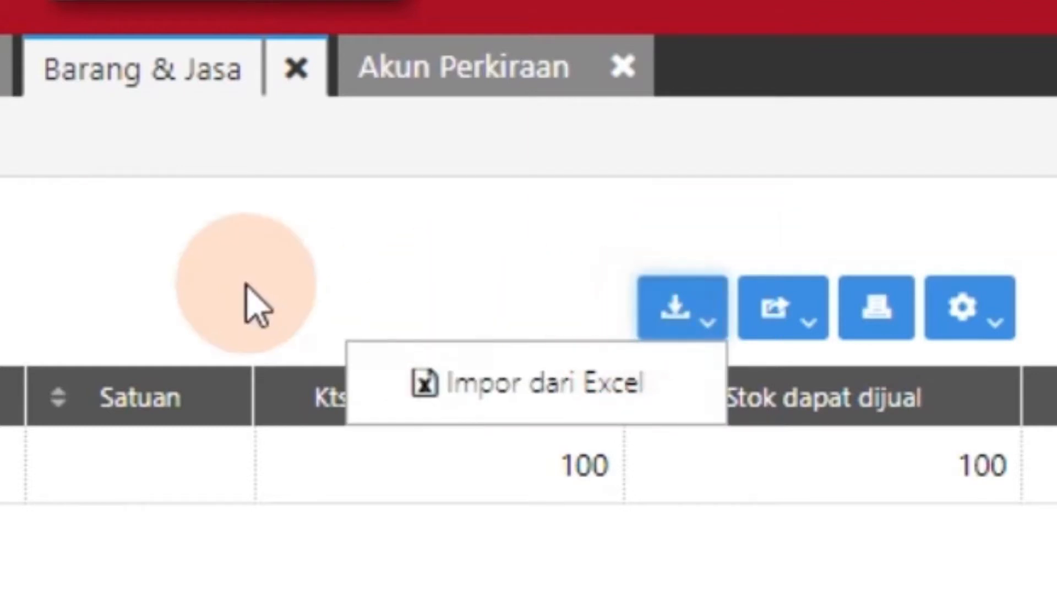
pyautogui.click(501, 388)
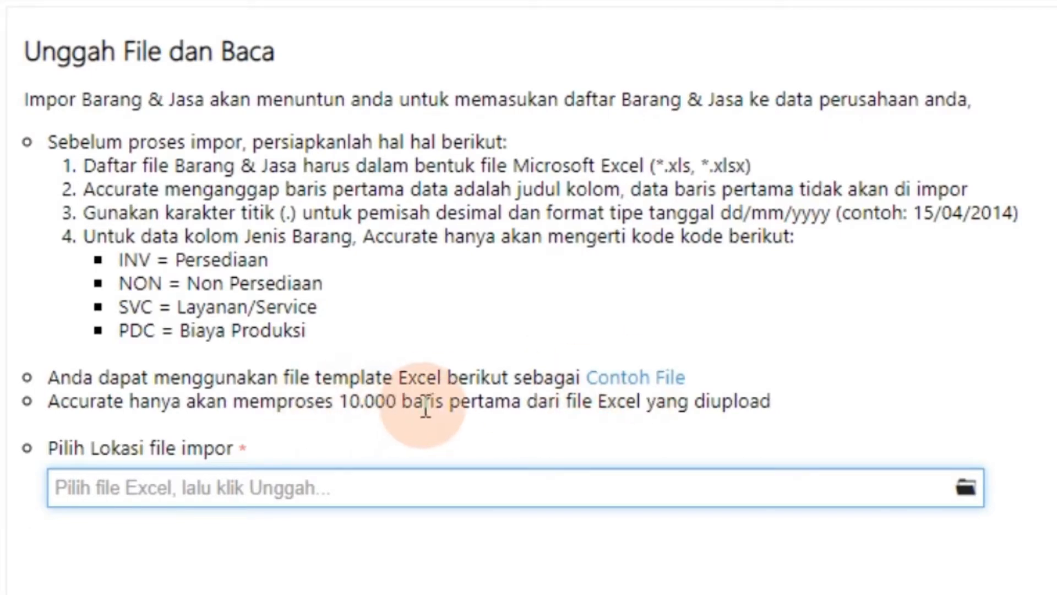
# Download the sample Excel file for the item import, open it and display its Template Impor Barang sheet
pyautogui.click(637, 385)
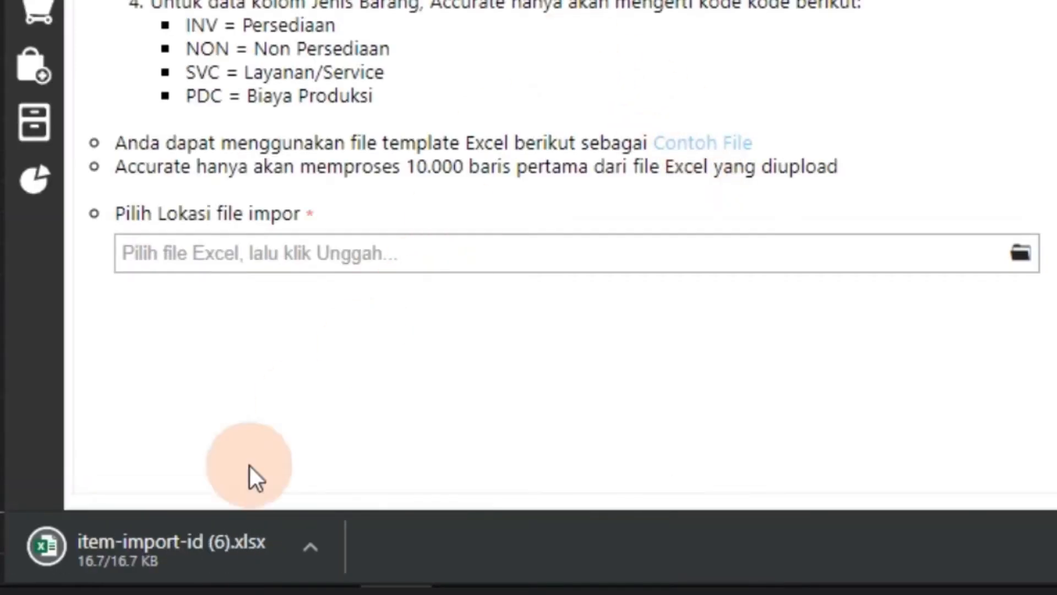
pyautogui.click(153, 552)
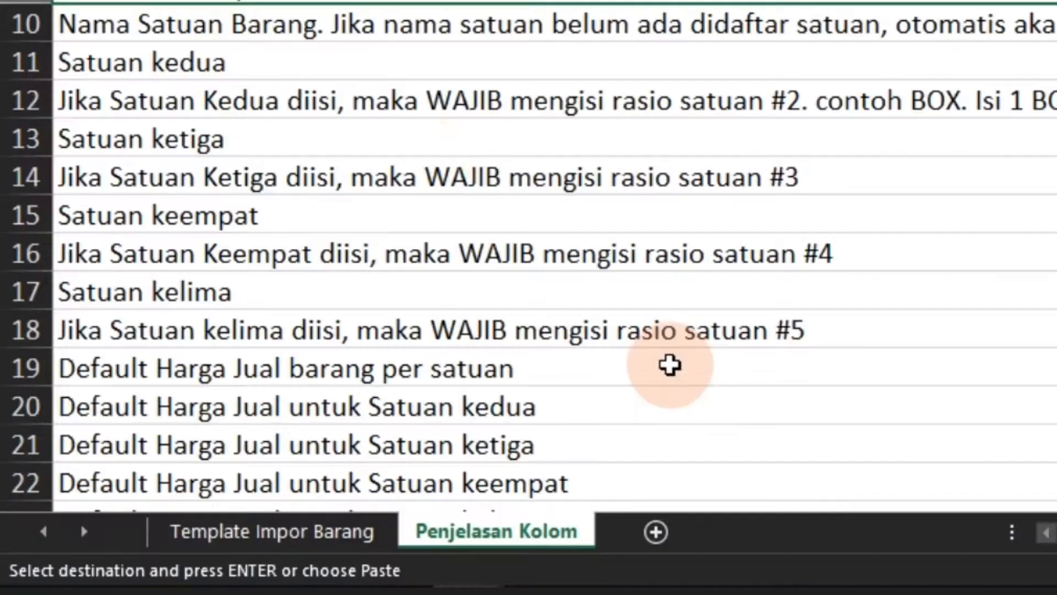
pyautogui.scroll(1, 432, 307)
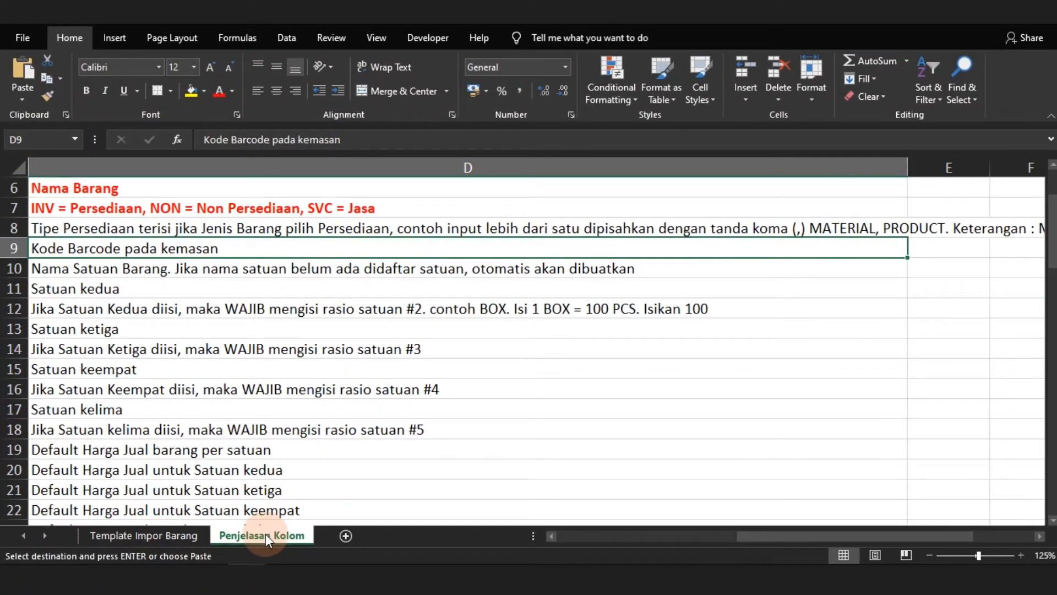
pyautogui.click(141, 536)
pyautogui.scroll(1, 267, 358)
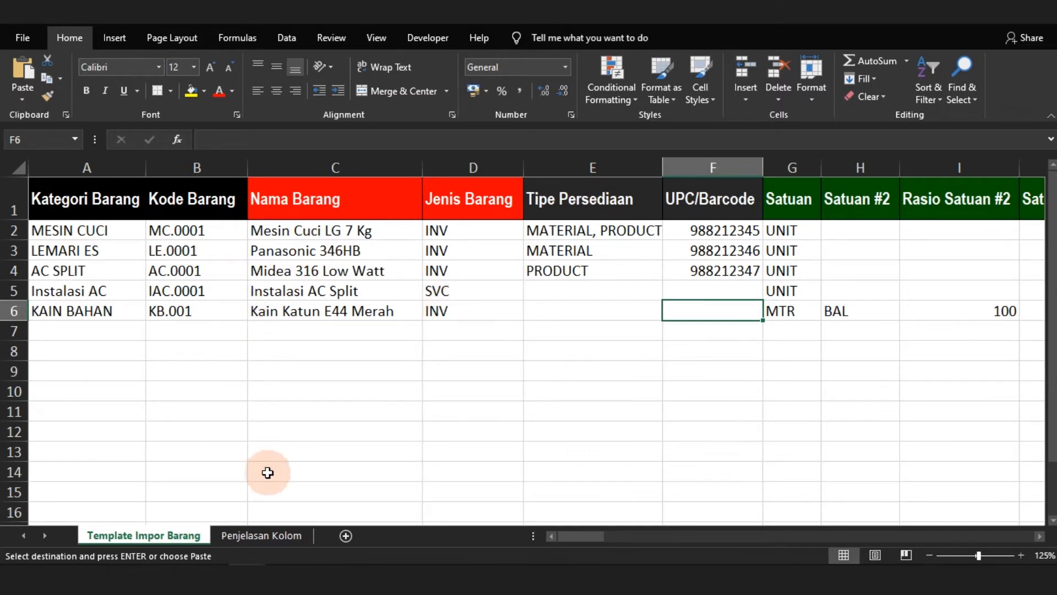
# Switch to the Youtube AOL Retail workbook and copy the product rows from Momogi to Korek Api Gas Fighter, A3:E20
pyautogui.moveTo(242, 564)
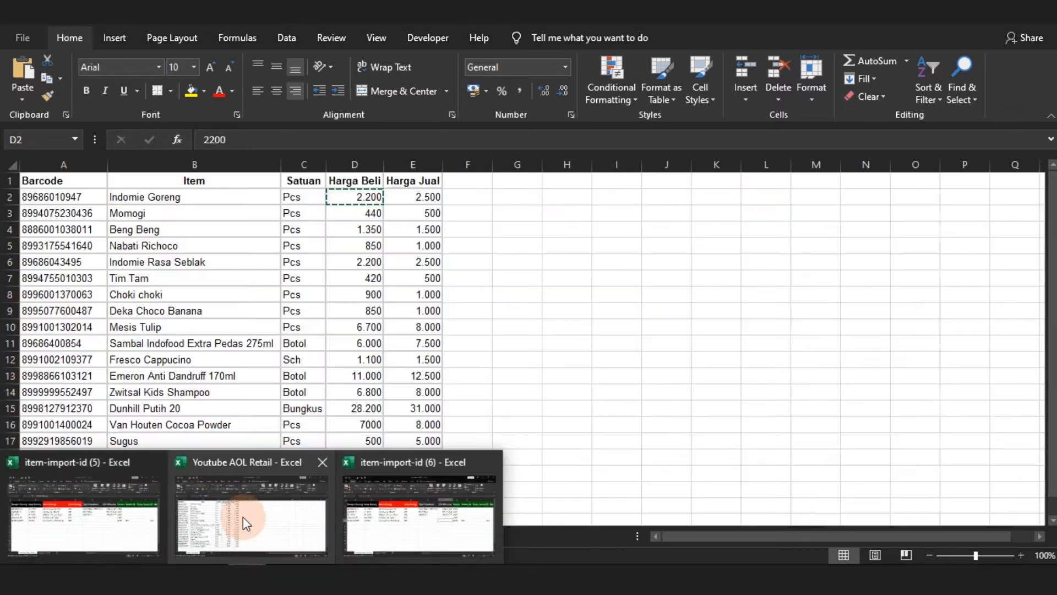
pyautogui.click(246, 523)
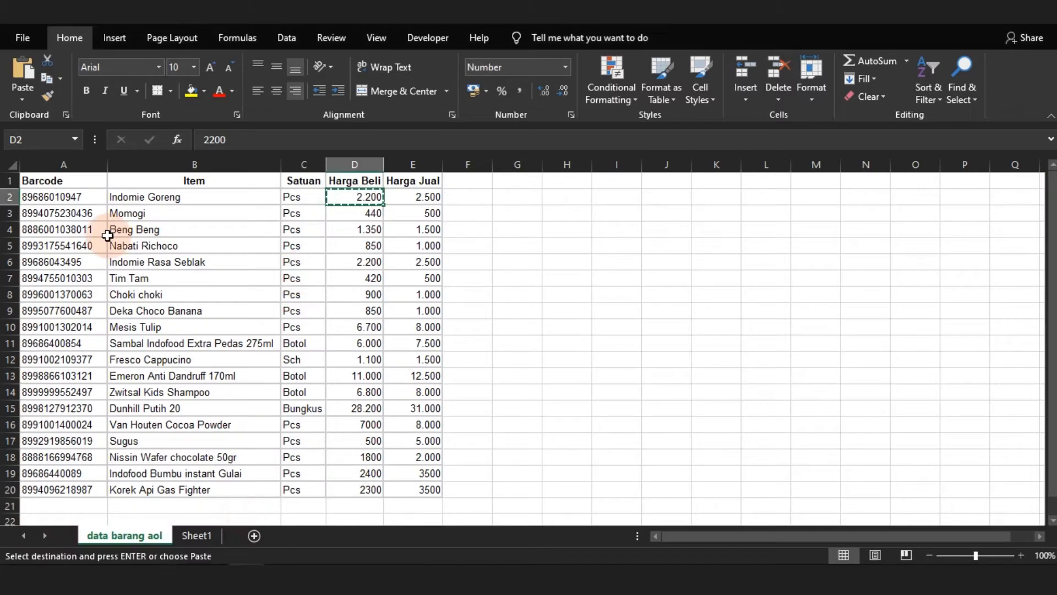
pyautogui.click(46, 219)
pyautogui.hotkey('shift', 'Right')
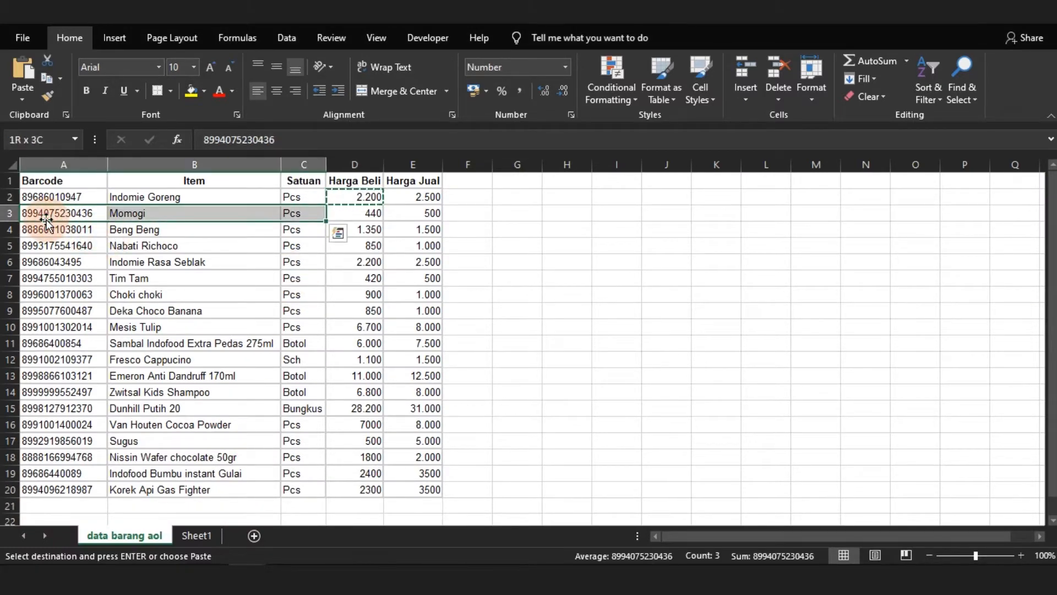
pyautogui.hotkey('shift', 'Down')
pyautogui.hotkey('shift', 'Down')
pyautogui.hotkey('shift', 'Down')
pyautogui.hotkey('shift', 'Down')
pyautogui.hotkey('shift', 'Down')
pyautogui.hotkey('shift', 'Down')
pyautogui.hotkey('shift', 'Down')
pyautogui.hotkey('shift', 'Down')
pyautogui.hotkey('shift', 'Down')
pyautogui.hotkey('shift', 'Down')
pyautogui.hotkey('shift', 'Down')
pyautogui.hotkey('shift', 'Down')
pyautogui.hotkey('shift', 'Down')
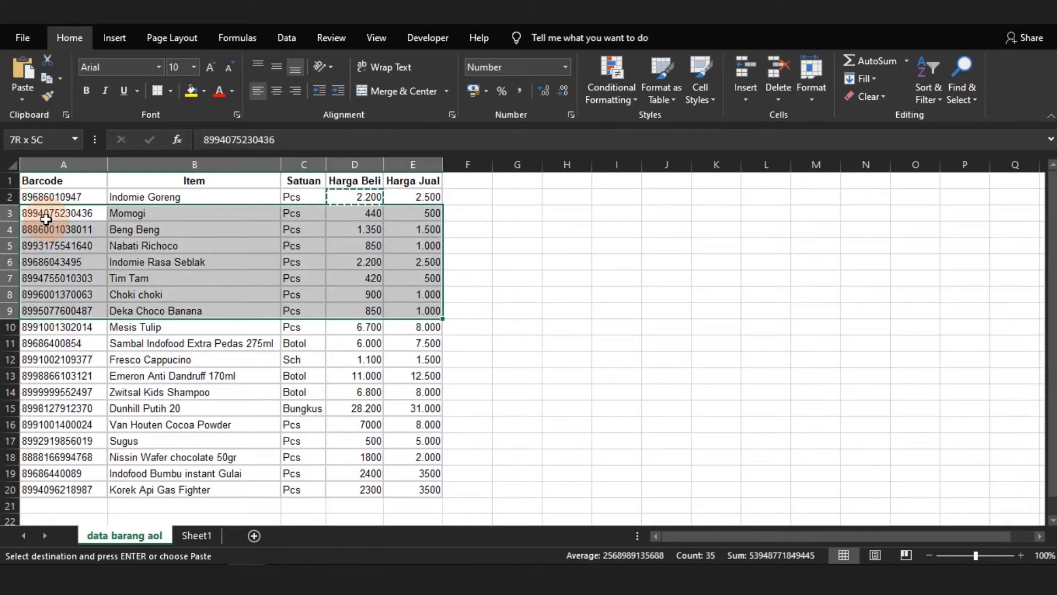
pyautogui.hotkey('shift', 'Down')
pyautogui.hotkey('shift', 'Down')
pyautogui.hotkey('shift', 'Down')
pyautogui.hotkey('shift', 'Down')
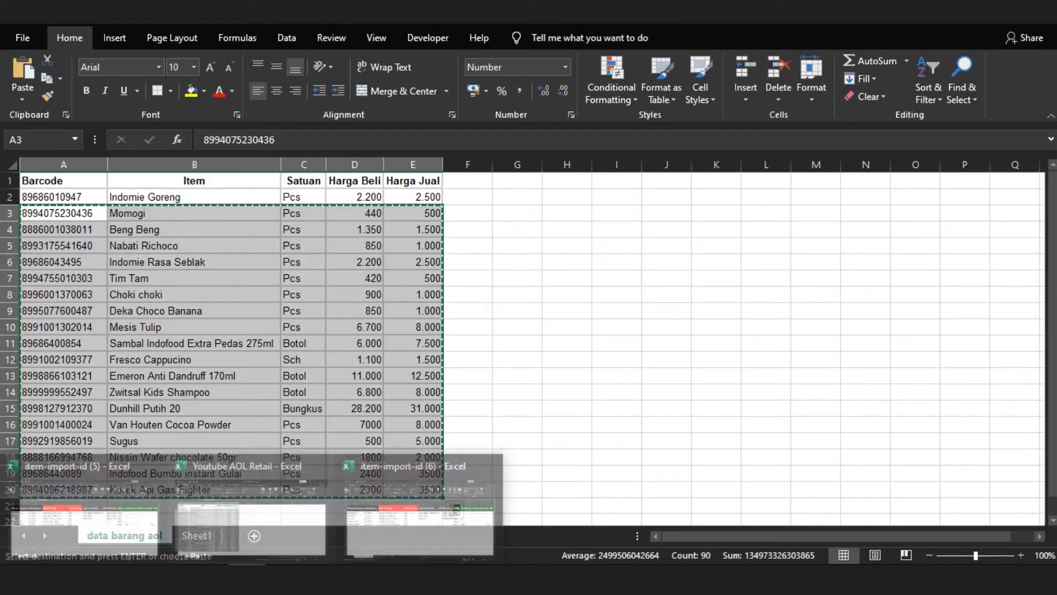
# Paste the copied product rows into the item-import-id (6) template, starting at cell B8 under Kode Barang
pyautogui.click(406, 537)
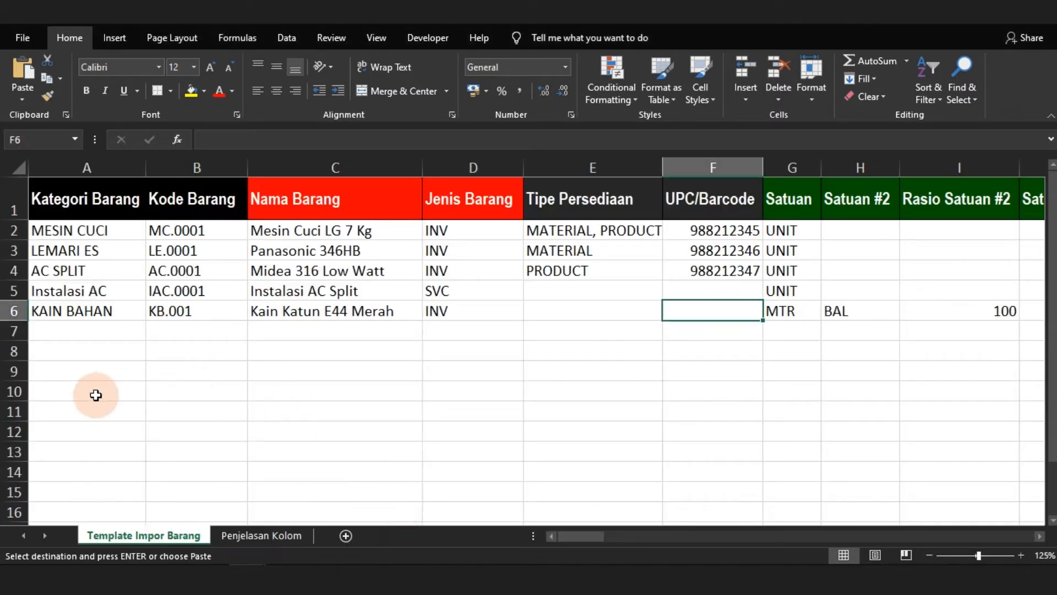
pyautogui.click(195, 356)
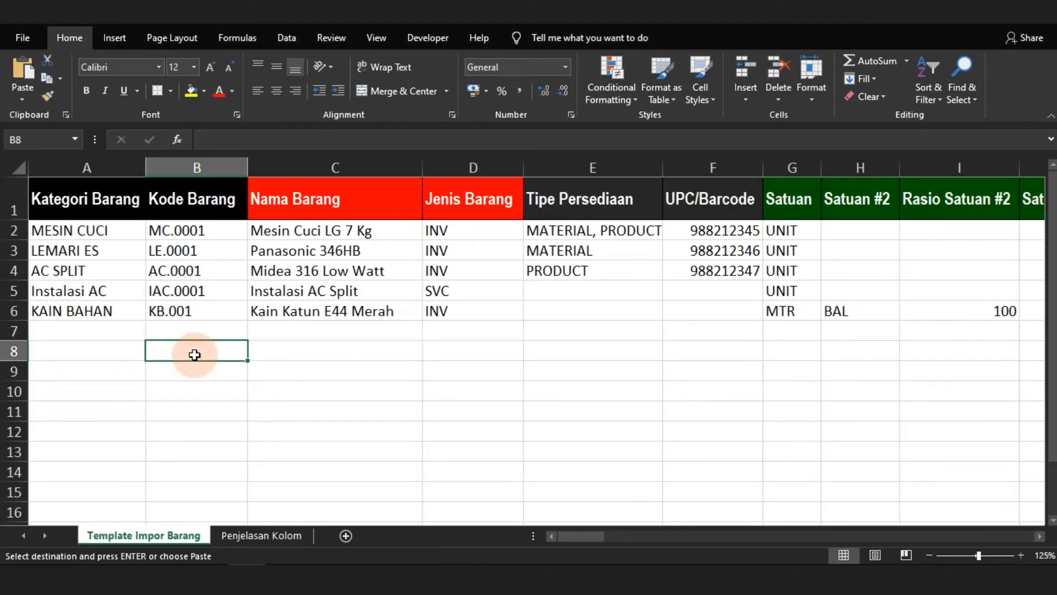
pyautogui.hotkey('ctrl', 'v')
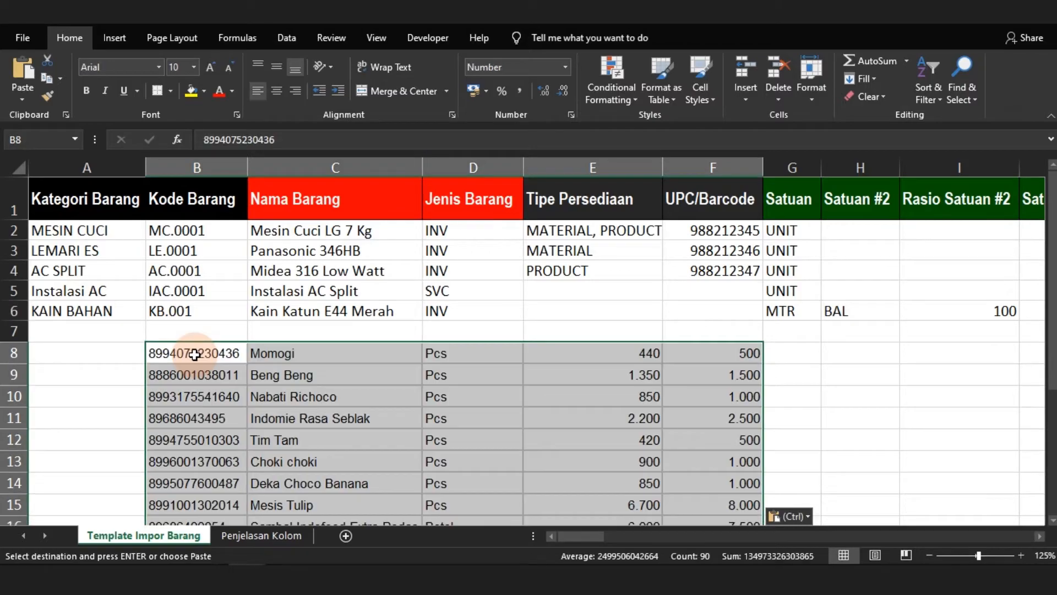
pyautogui.scroll(-2, 195, 355)
pyautogui.scroll(2, 194, 355)
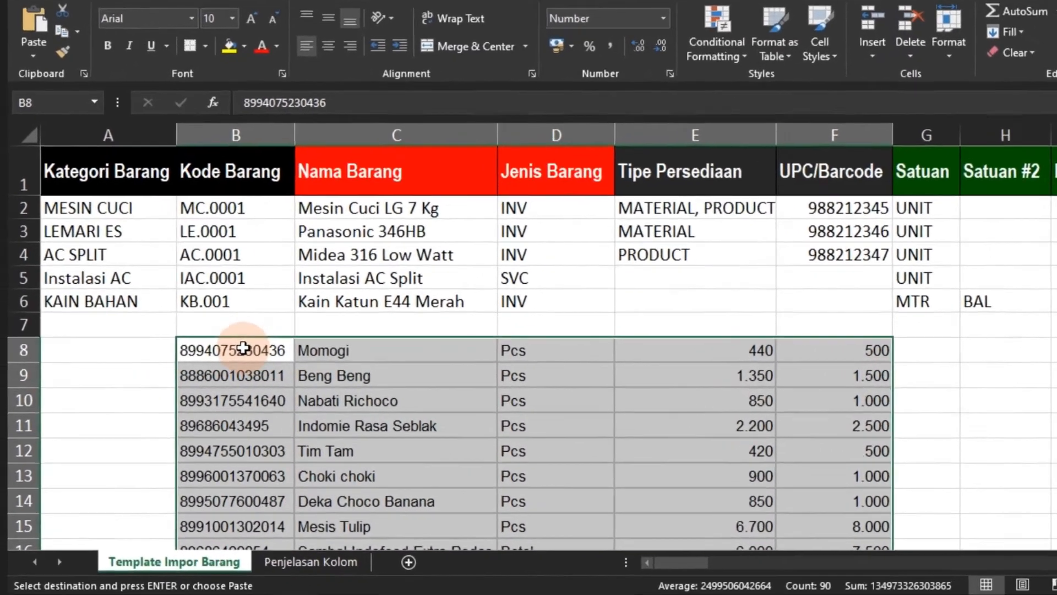
# Compare the Jenis Barang entries of the sample rows with the pasted product rows in column D
pyautogui.click(224, 358)
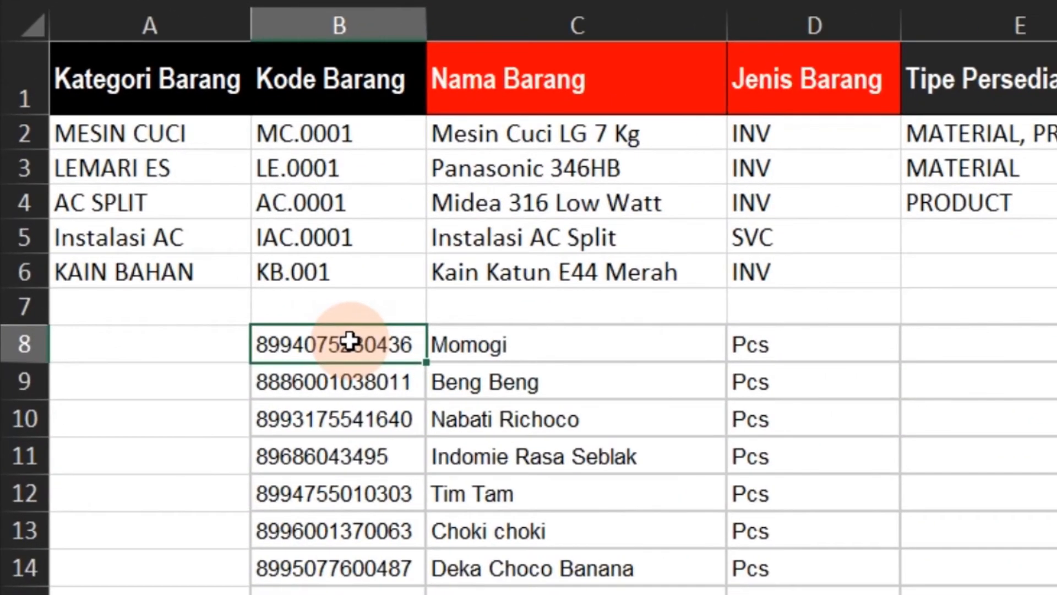
pyautogui.press('Right')
pyautogui.press('Right')
pyautogui.press('Down')
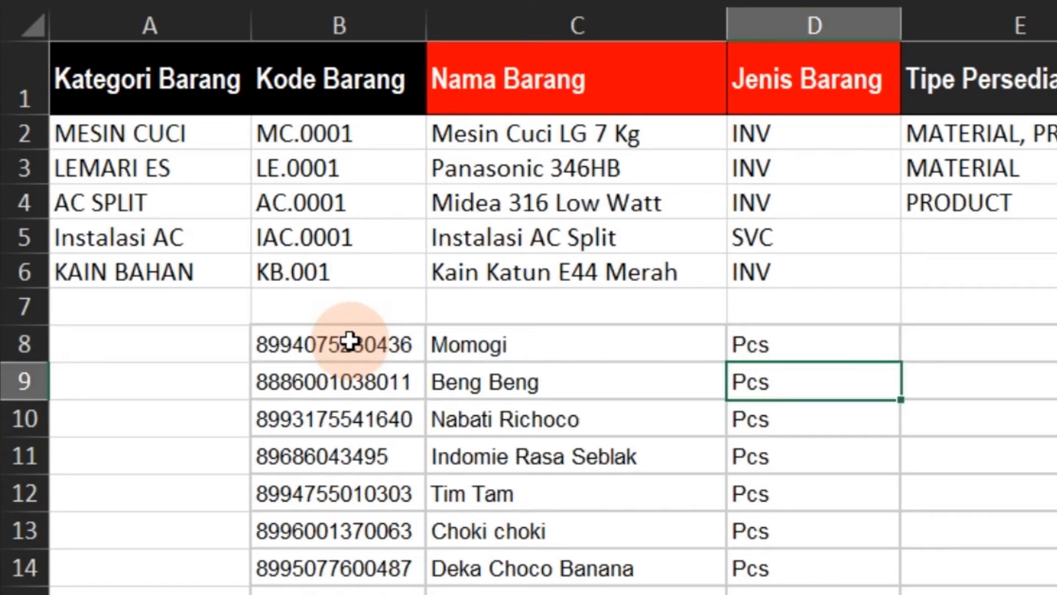
pyautogui.scroll(-2, 350, 341)
pyautogui.hotkey('ctrl', 'Up')
pyautogui.press('Up')
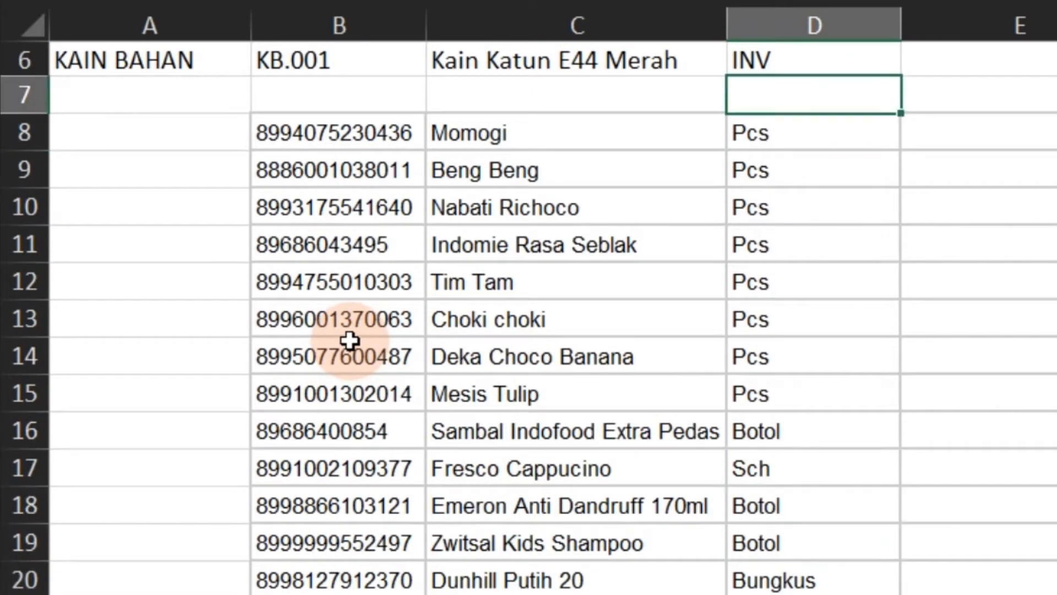
pyautogui.press('Down')
pyautogui.press('Down')
pyautogui.press('Up')
pyautogui.press('Up')
pyautogui.press('Up')
pyautogui.press('Up')
pyautogui.press('Up')
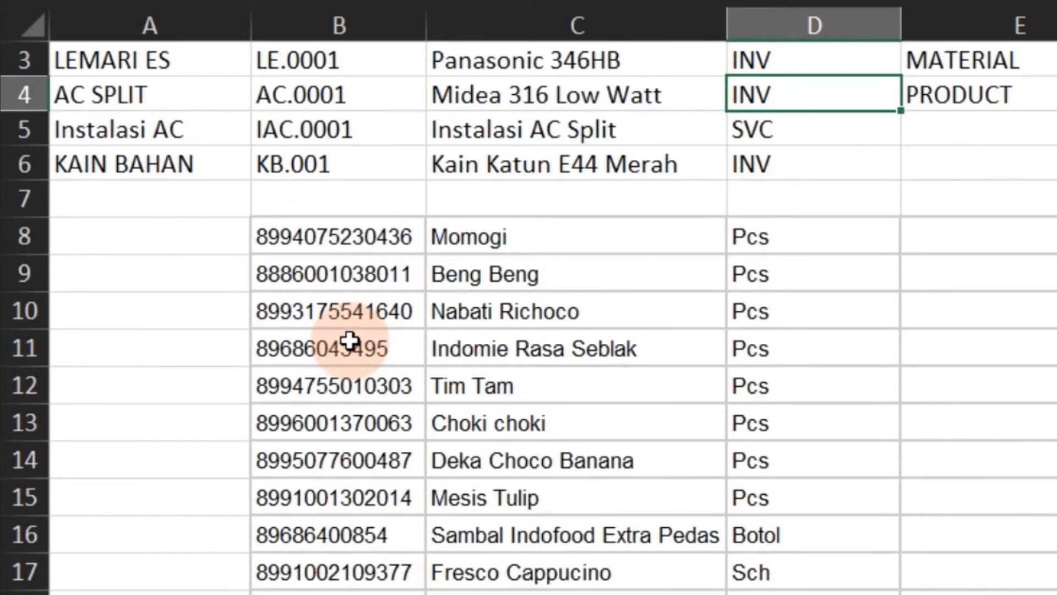
pyautogui.press('Down')
pyautogui.press('Down')
pyautogui.press('Down')
pyautogui.press('Down')
pyautogui.press('Up')
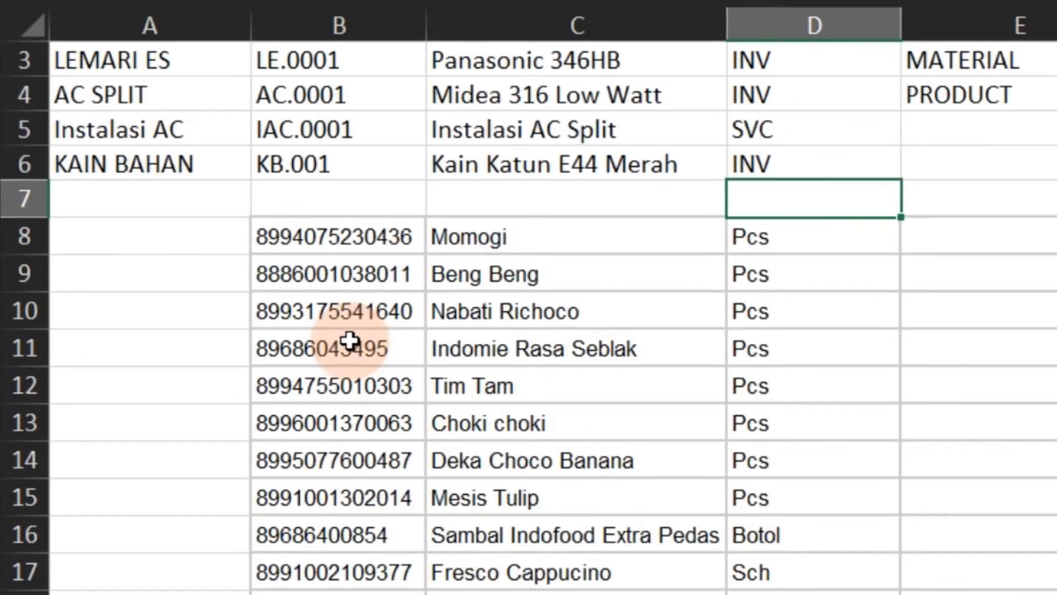
pyautogui.press('Up')
pyautogui.press('Up')
pyautogui.press('Up')
pyautogui.press('Up')
pyautogui.press('Up')
pyautogui.press('Up')
pyautogui.press('Down')
pyautogui.press('Down')
pyautogui.press('Down')
pyautogui.press('Down')
pyautogui.press('Down')
pyautogui.press('Down')
pyautogui.press('Down')
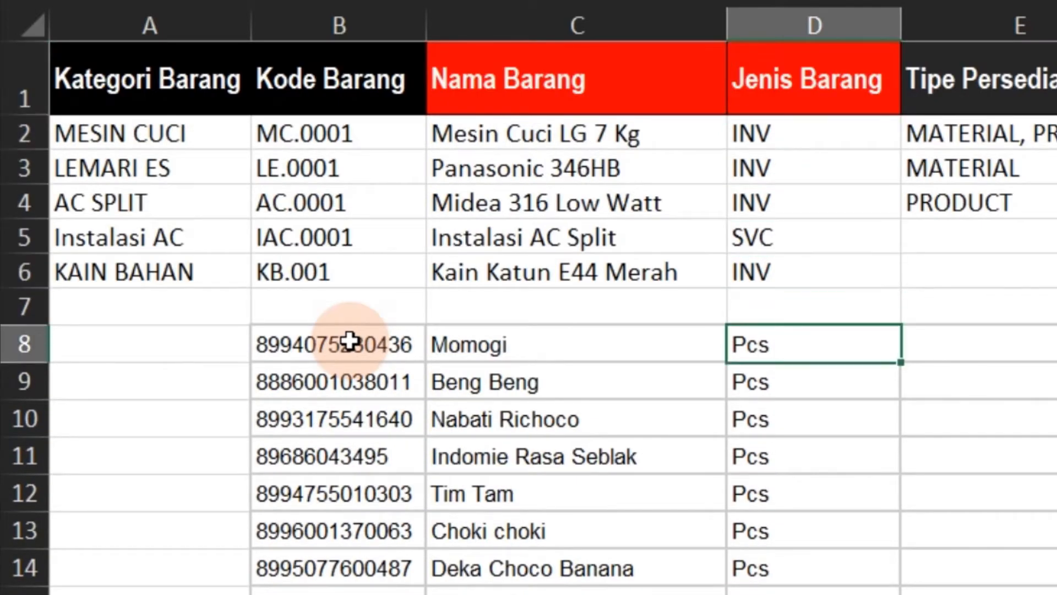
# Move the unit and price data from D8:F25 so that it starts at G8 in the Satuan column
pyautogui.hotkey('shift', 'Right')
pyautogui.hotkey('ctrl', 'shift', 'Down')
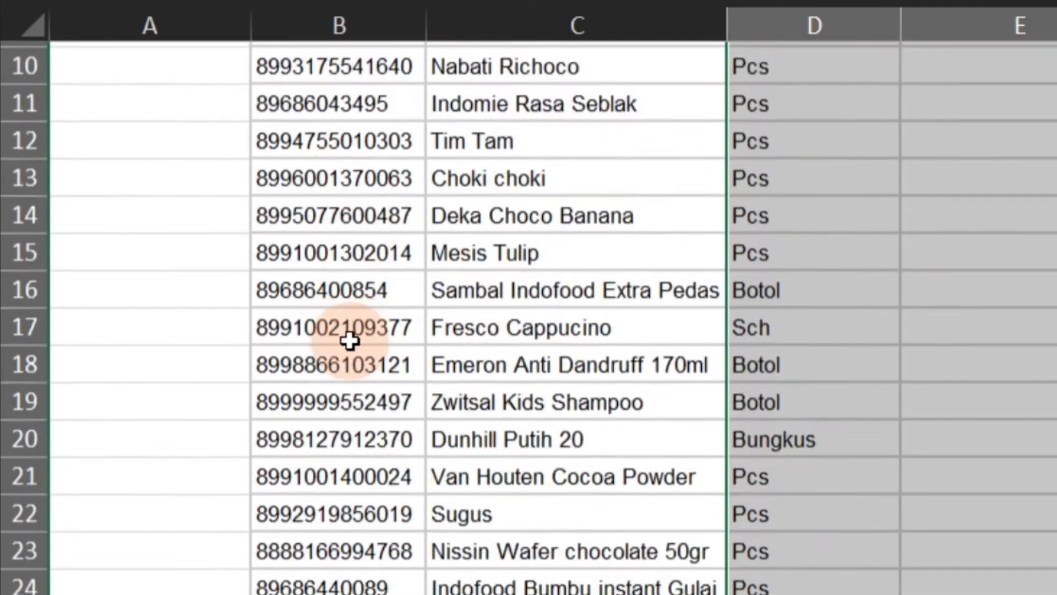
pyautogui.hotkey('ctrl', 'c')
pyautogui.scroll(3, 350, 342)
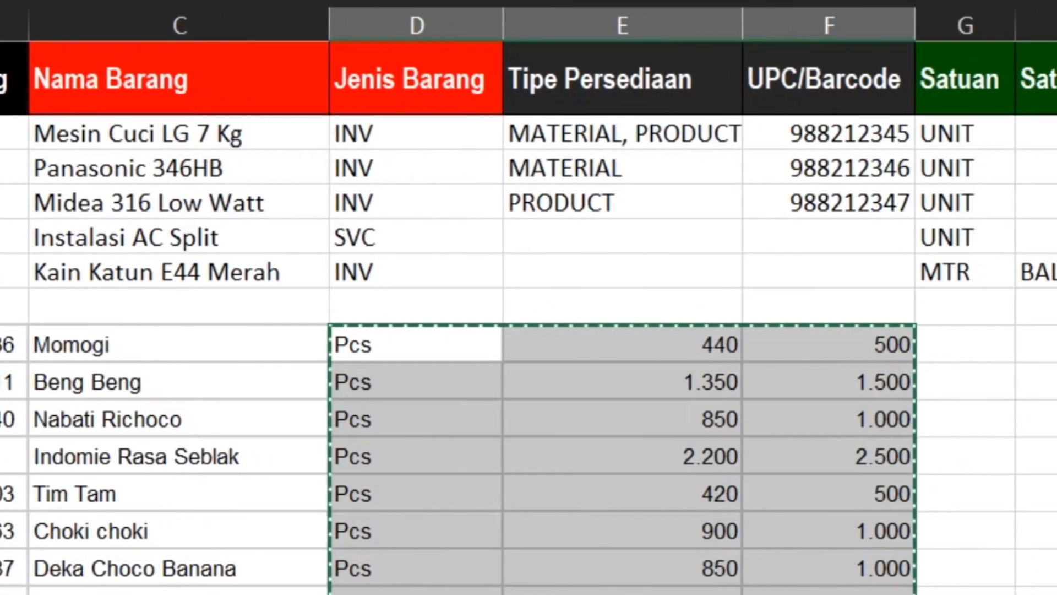
pyautogui.press('Right')
pyautogui.press('Right')
pyautogui.press('Right')
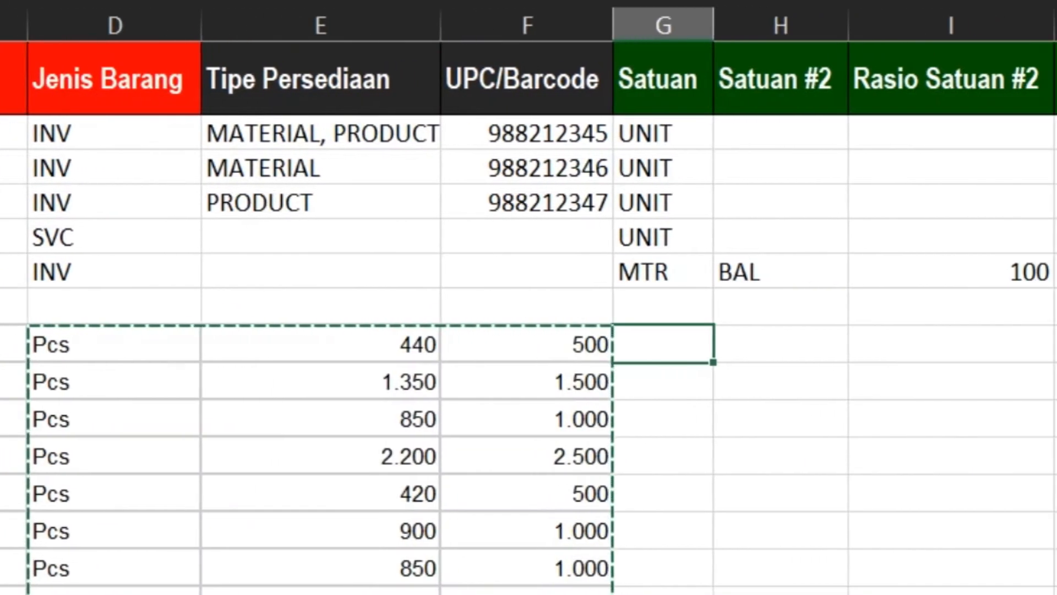
pyautogui.hotkey('ctrl', 'v')
# Copy the INV code from D6 into the Jenis Barang cells of all pasted products, D8:D25
pyautogui.press('Left')
pyautogui.press('Left')
pyautogui.press('Left')
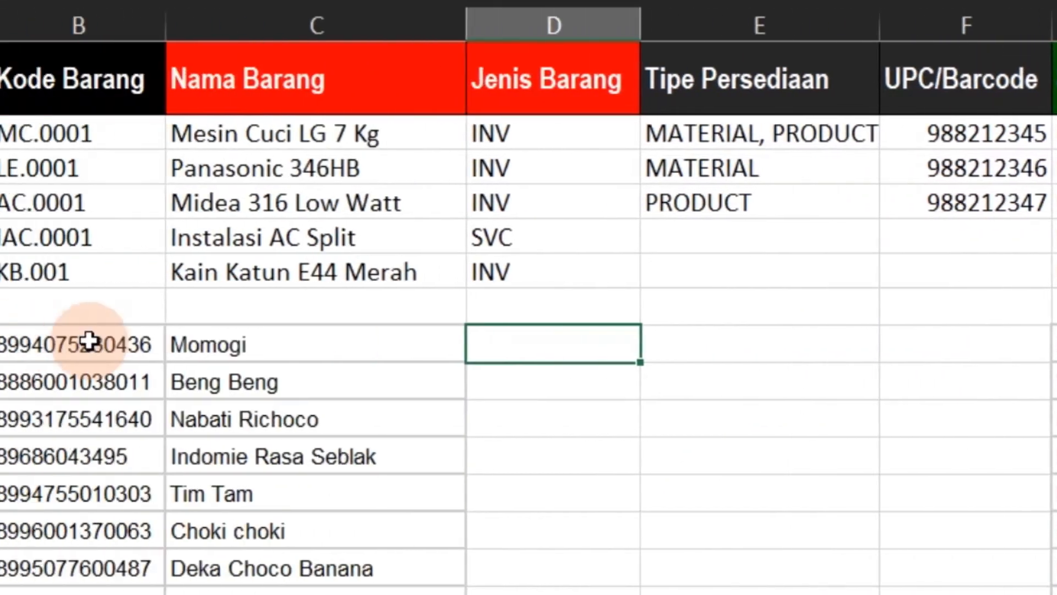
pyautogui.press('Up')
pyautogui.press('Up')
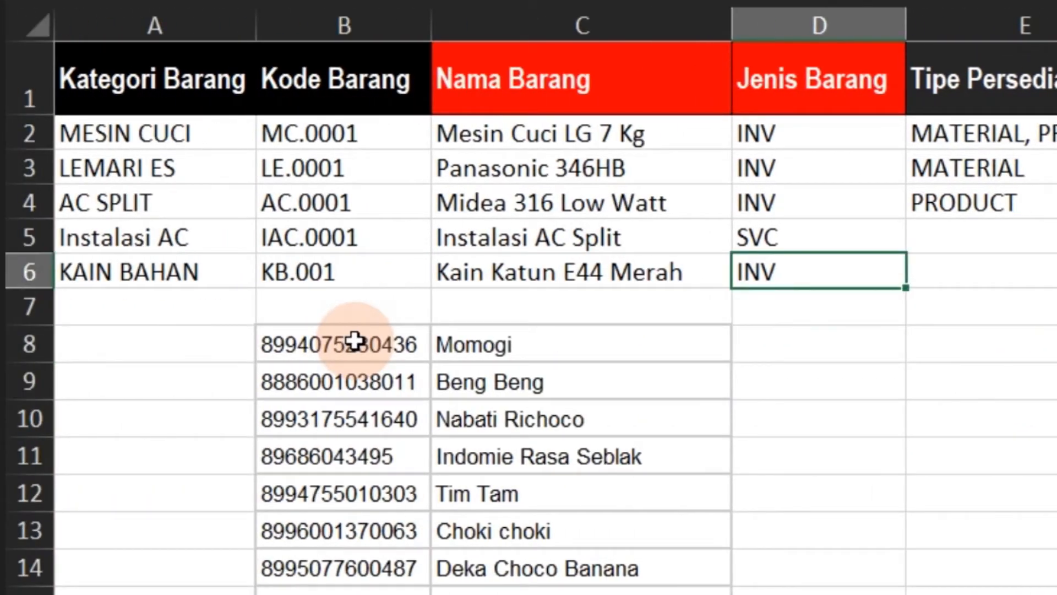
pyautogui.press('Down')
pyautogui.press('Down')
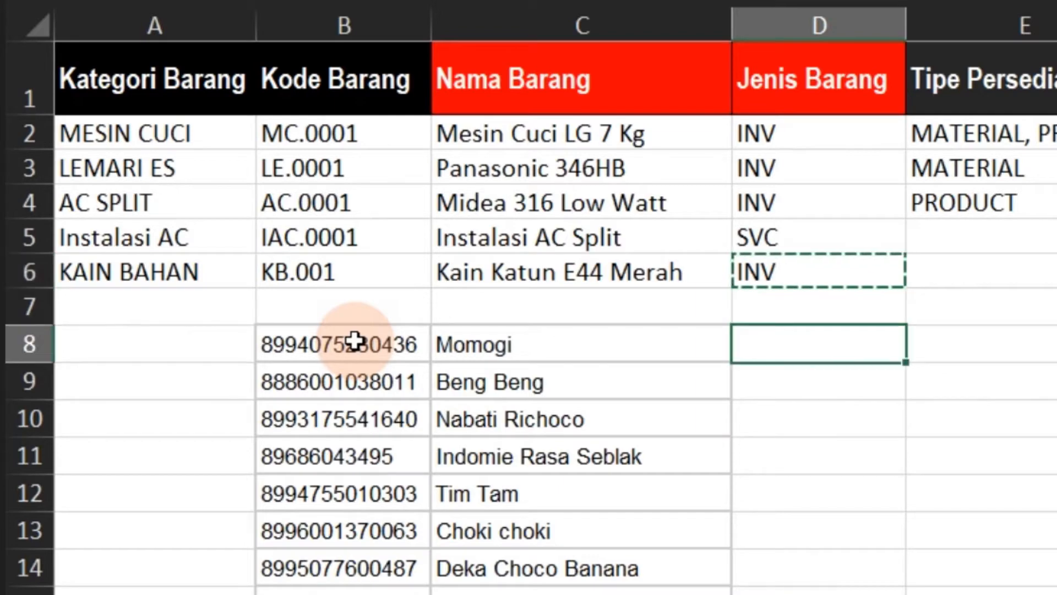
pyautogui.hotkey('shift', 'Down')
pyautogui.hotkey('shift', 'Down')
pyautogui.hotkey('shift', 'Down')
pyautogui.hotkey('shift', 'Down')
pyautogui.hotkey('shift', 'Down')
pyautogui.hotkey('shift', 'Down')
pyautogui.hotkey('shift', 'Down')
pyautogui.hotkey('shift', 'Down')
pyautogui.hotkey('shift', 'Down')
pyautogui.hotkey('shift', 'Down')
pyautogui.hotkey('shift', 'Down')
pyautogui.hotkey('shift', 'Down')
pyautogui.hotkey('shift', 'Down')
pyautogui.hotkey('shift', 'Down')
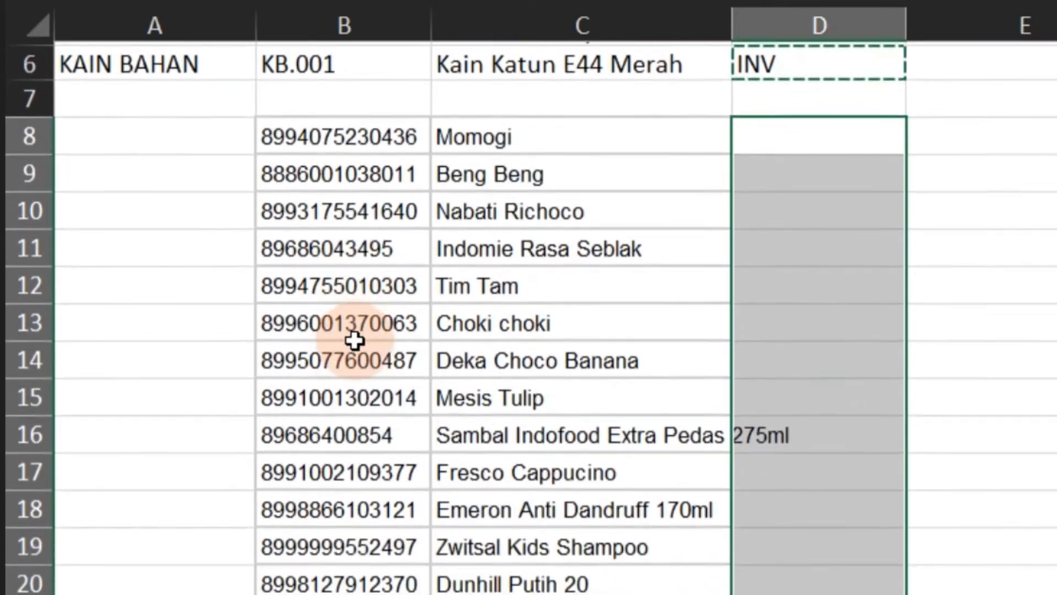
pyautogui.hotkey('shift', 'Down')
pyautogui.hotkey('shift', 'Down')
pyautogui.hotkey('shift', 'Down')
pyautogui.hotkey('shift', 'Down')
pyautogui.hotkey('shift', 'Down')
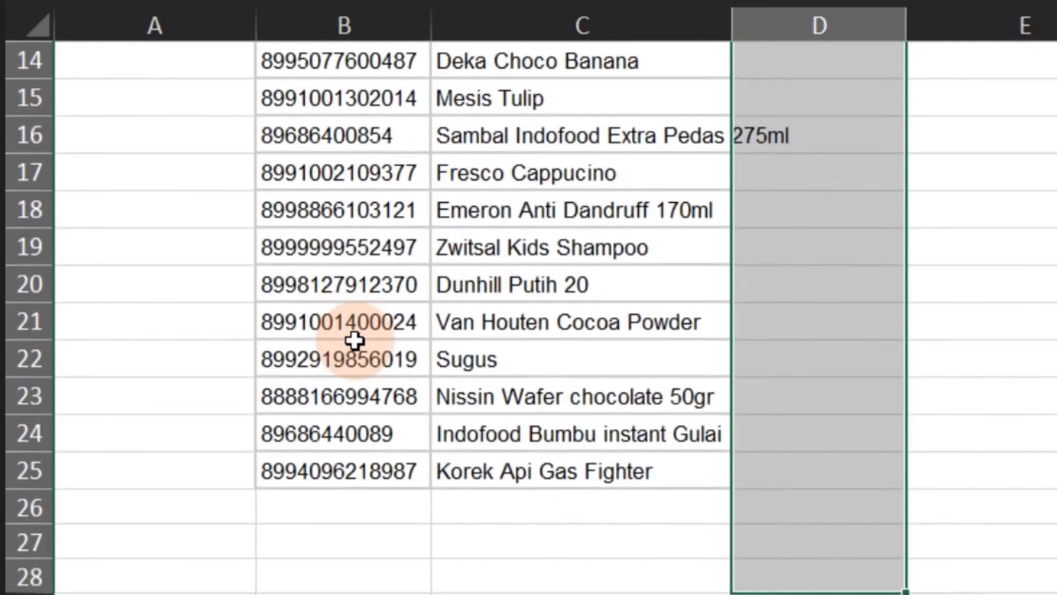
pyautogui.hotkey('shift', 'Up')
pyautogui.hotkey('shift', 'Up')
pyautogui.hotkey('shift', 'Up')
pyautogui.write('INV INV INV INV INV INV INV INV INV INV INV INV INV INV INV INV INV INV')
# Copy the Kode Barang numbers from B8:B25 into the UPC/Barcode column, starting at F8
pyautogui.press('Right')
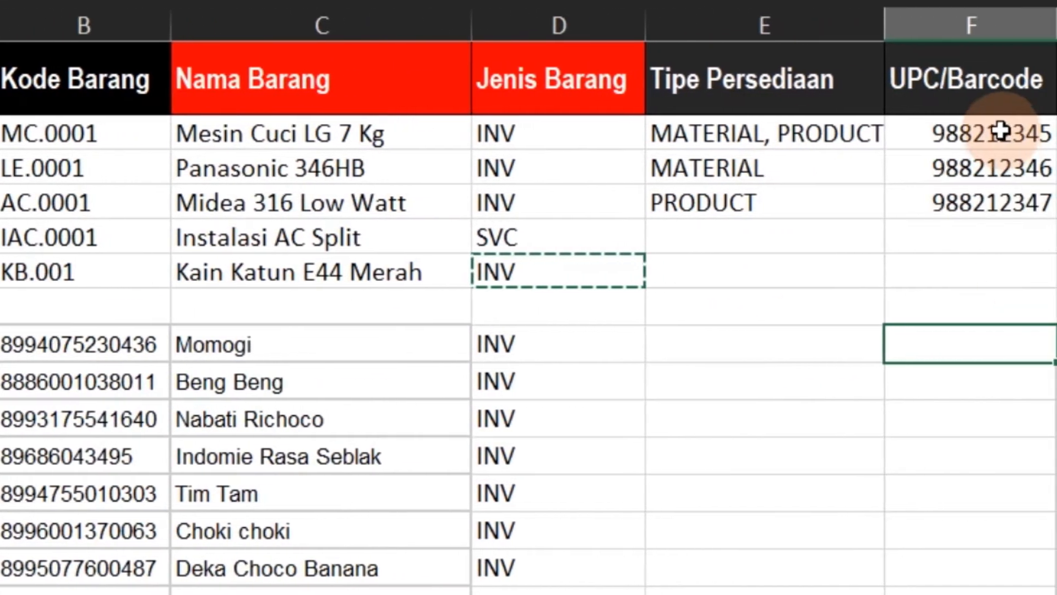
pyautogui.click(69, 350)
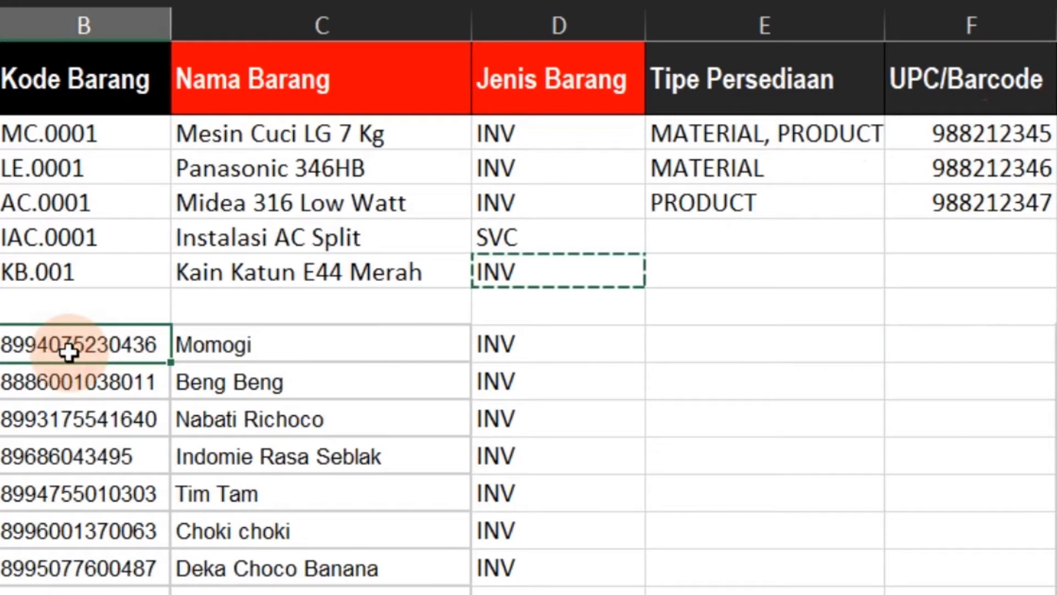
pyautogui.hotkey('ctrl', 'shift', 'Down')
pyautogui.press('Right')
pyautogui.press('Right')
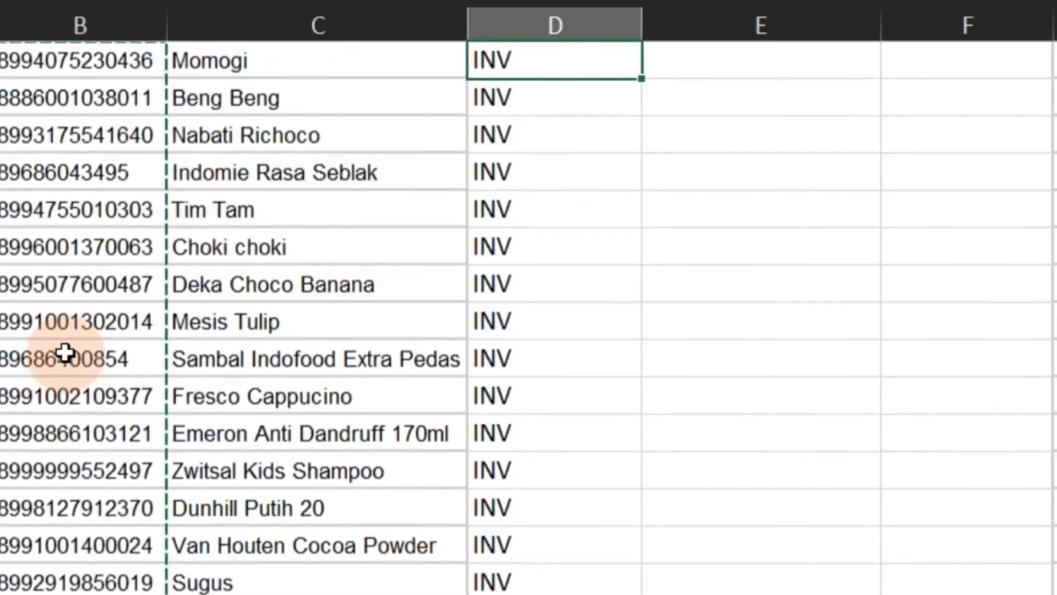
pyautogui.press('Right')
pyautogui.press('Up')
pyautogui.press('Up')
pyautogui.press('Up')
pyautogui.press('Up')
pyautogui.press('Up')
pyautogui.press('Up')
pyautogui.press('Up')
pyautogui.press('Down')
pyautogui.press('Down')
pyautogui.press('Down')
pyautogui.press('Down')
pyautogui.press('Down')
pyautogui.press('Down')
pyautogui.press('Down')
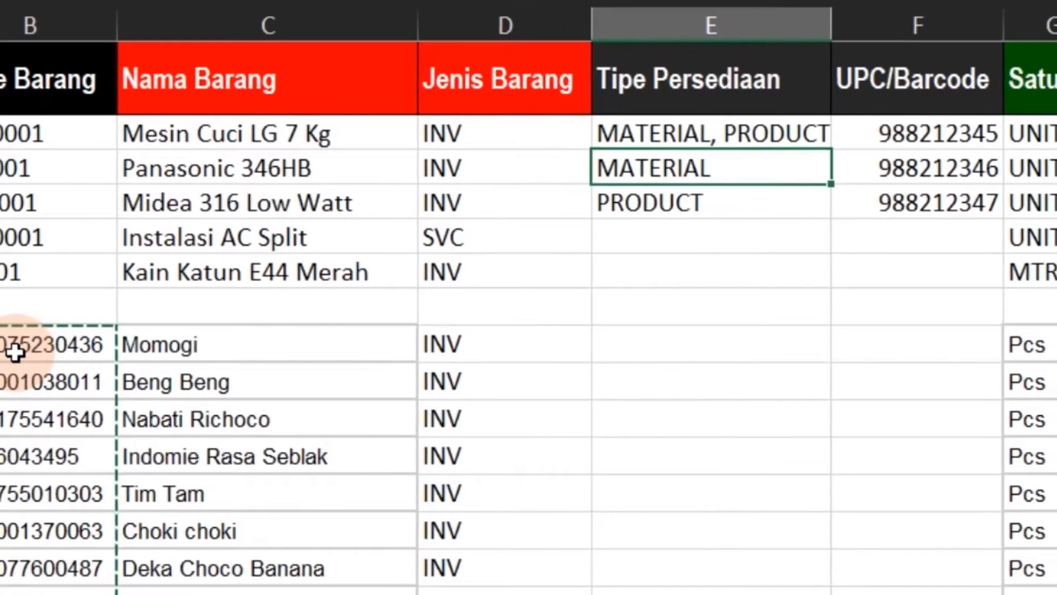
pyautogui.press('Right')
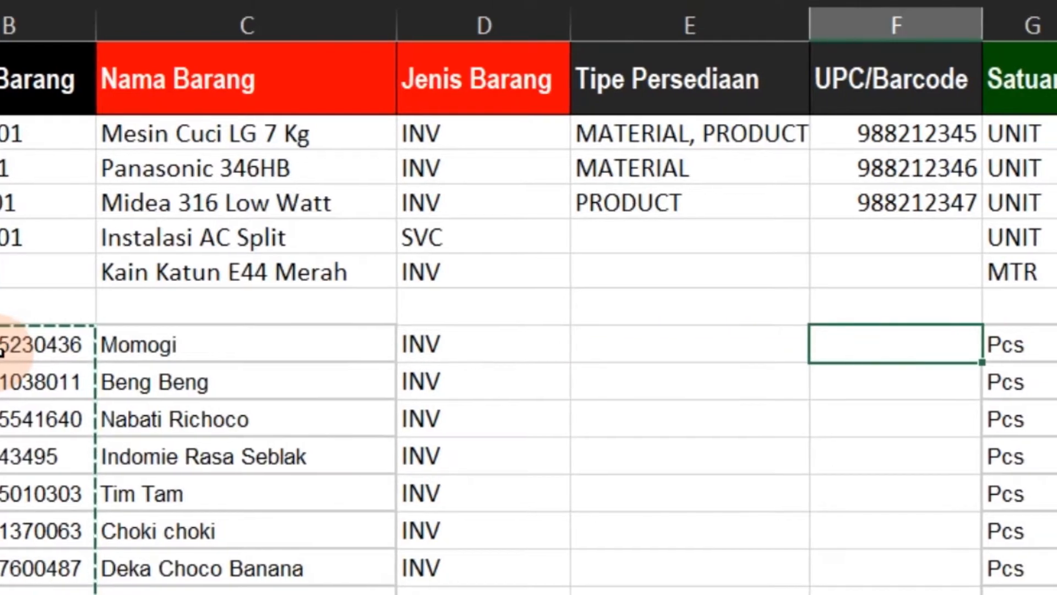
pyautogui.hotkey('ctrl', 'v')
# Compare the additional unit and ratio columns from Satuan #2 onward with the price figures placed in columns H and I
pyautogui.press('Right')
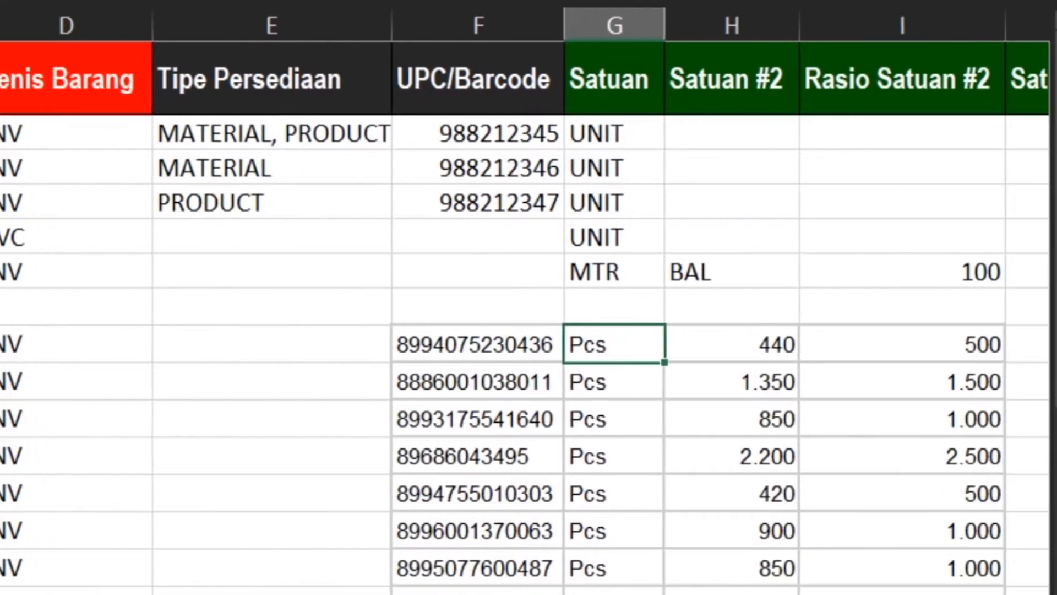
pyautogui.press('Right')
pyautogui.press('Right')
pyautogui.press('Right')
pyautogui.press('Right')
pyautogui.press('Right')
pyautogui.press('Right')
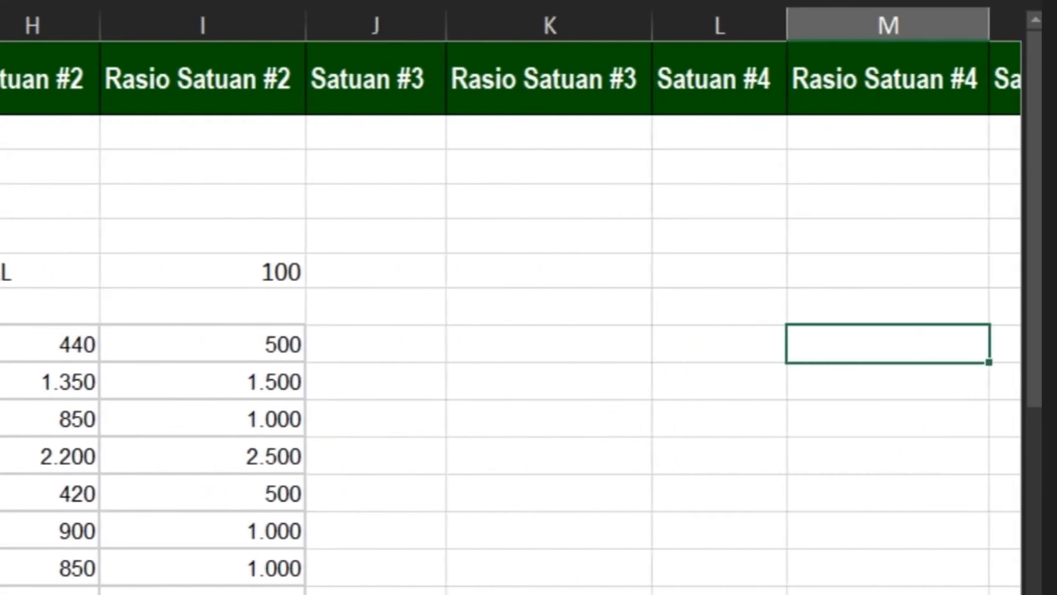
pyautogui.press('Right')
pyautogui.press('Left')
pyautogui.press('Left')
pyautogui.press('Left')
pyautogui.press('Left')
pyautogui.press('Left')
pyautogui.press('Left')
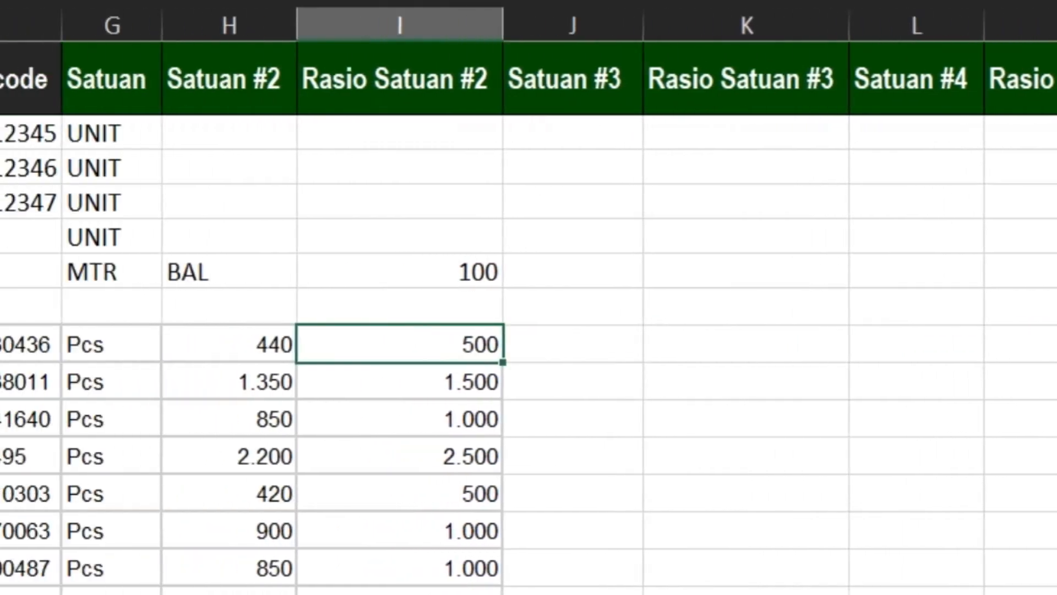
# Move the two price columns from H8:I25 so that they start at V8 in the Harga Beli column
pyautogui.hotkey('shift', 'Right')
pyautogui.hotkey('ctrl', 'shift', 'Down')
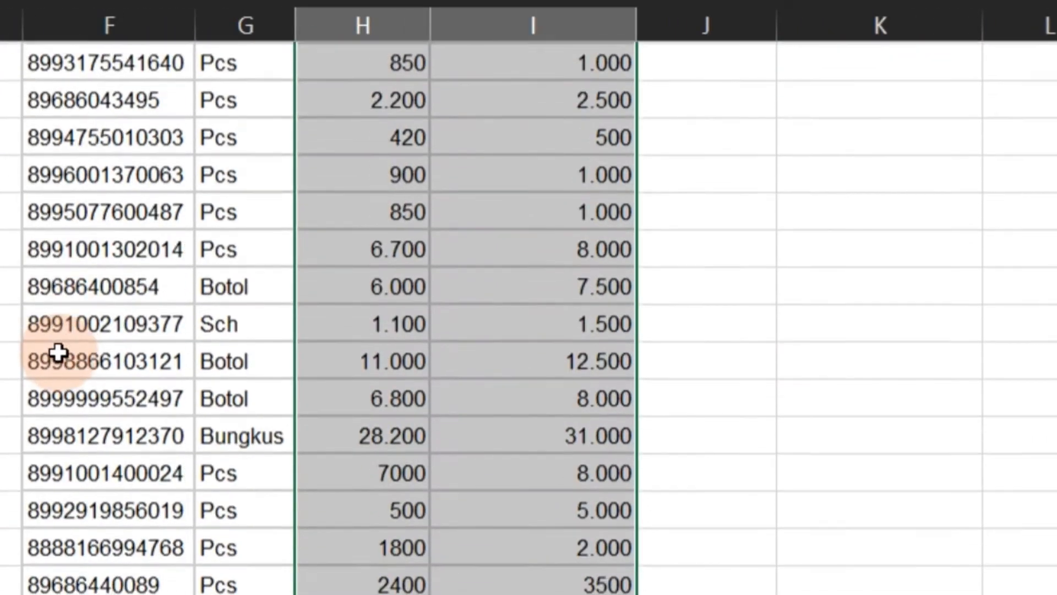
pyautogui.scroll(3, 57, 352)
pyautogui.hotkey('ctrl', 'c')
pyautogui.press('Right')
pyautogui.press('Right')
pyautogui.press('Right')
pyautogui.press('Right')
pyautogui.press('Right')
pyautogui.press('Right')
pyautogui.press('Right')
pyautogui.press('Right')
pyautogui.press('Right')
pyautogui.press('Right')
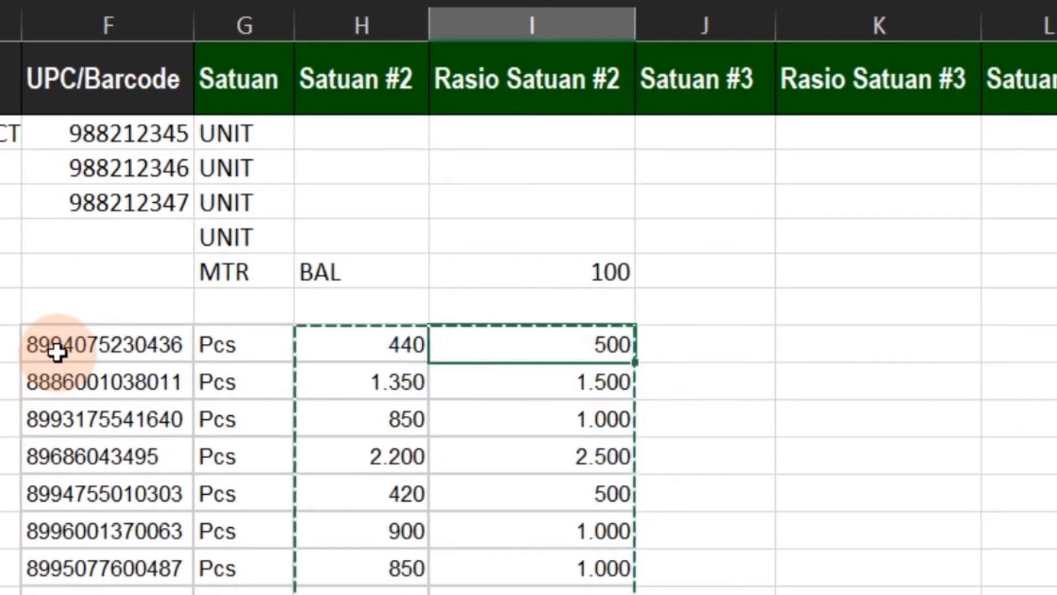
pyautogui.press('Right')
pyautogui.press('Right')
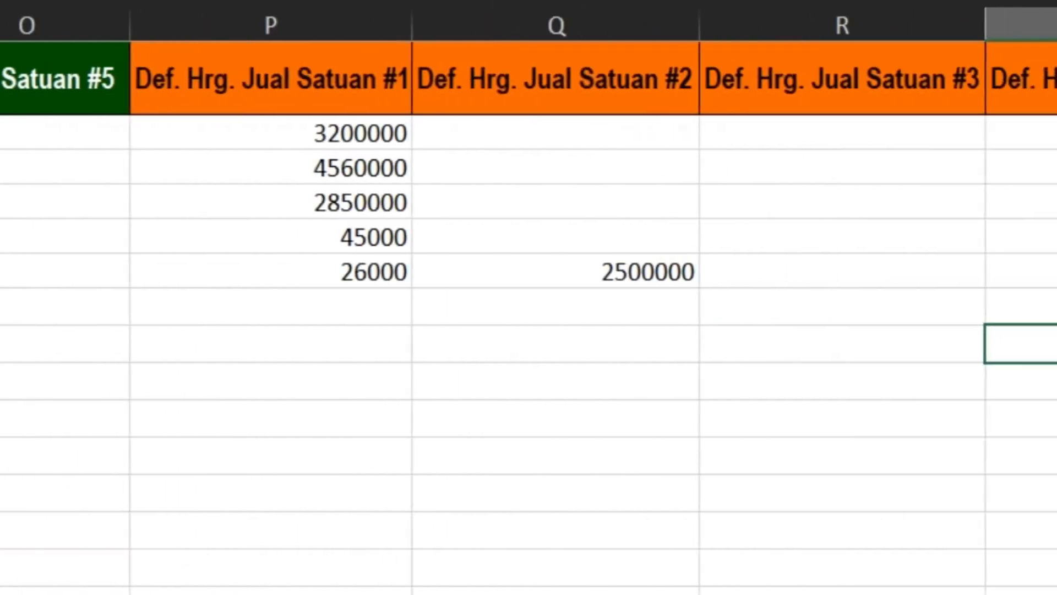
pyautogui.press('Right')
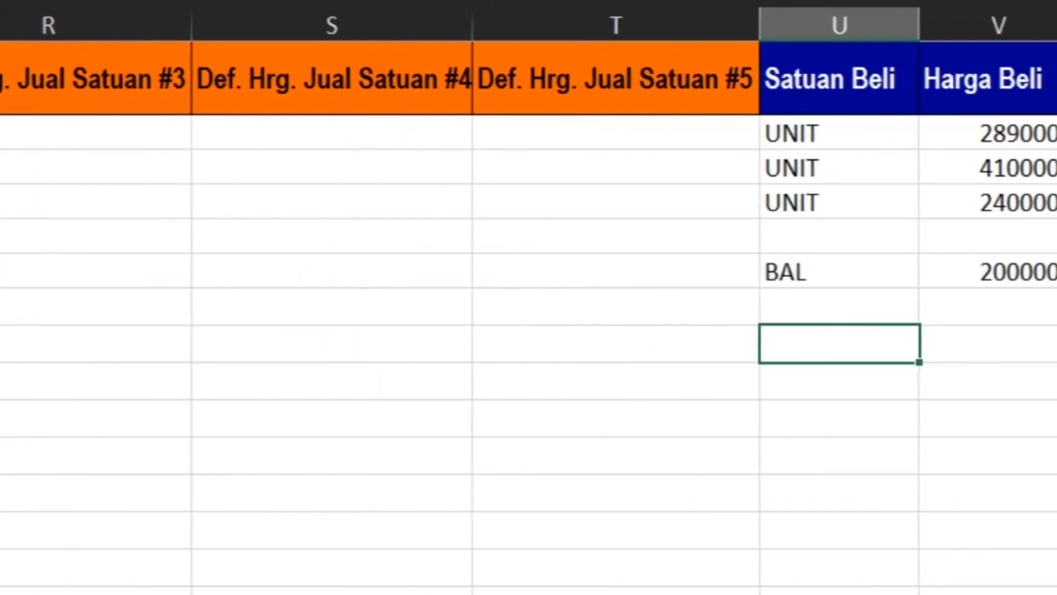
pyautogui.press('Right')
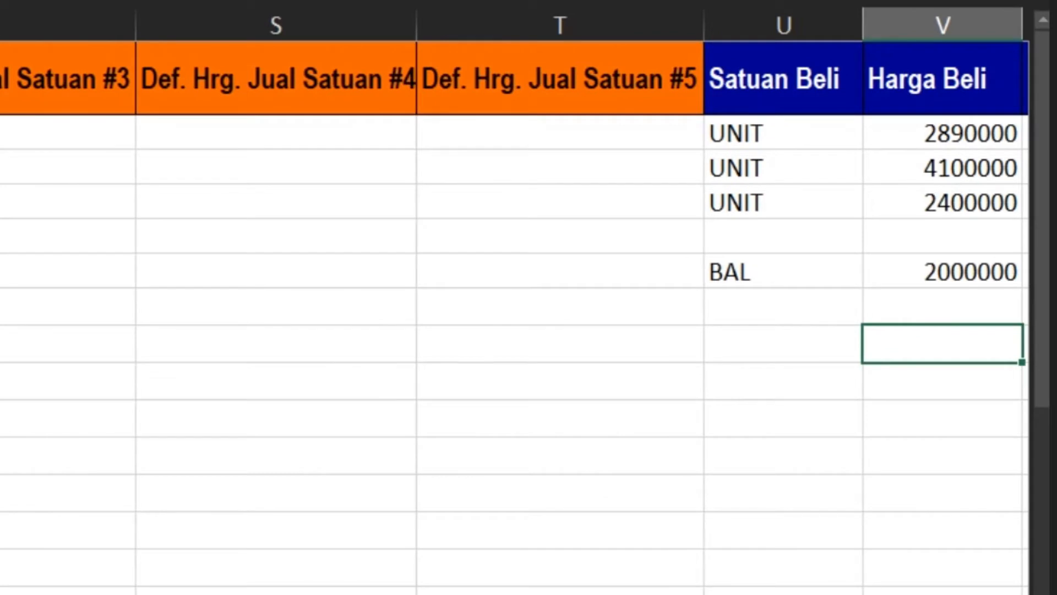
pyautogui.hotkey('ctrl', 'v')
# Copy the product units from G8:G25 in the Satuan column into the Satuan Beli column, starting at U8
pyautogui.press('Left')
pyautogui.press('Left')
pyautogui.press('Left')
pyautogui.press('Left')
pyautogui.press('Left')
pyautogui.press('Left')
pyautogui.press('Left')
pyautogui.press('Left')
pyautogui.press('Left')
pyautogui.press('Left')
pyautogui.press('Left')
pyautogui.press('Left')
pyautogui.press('Left')
pyautogui.press('Left')
pyautogui.press('Left')
pyautogui.press('Left')
pyautogui.press('Left')
pyautogui.press('Left')
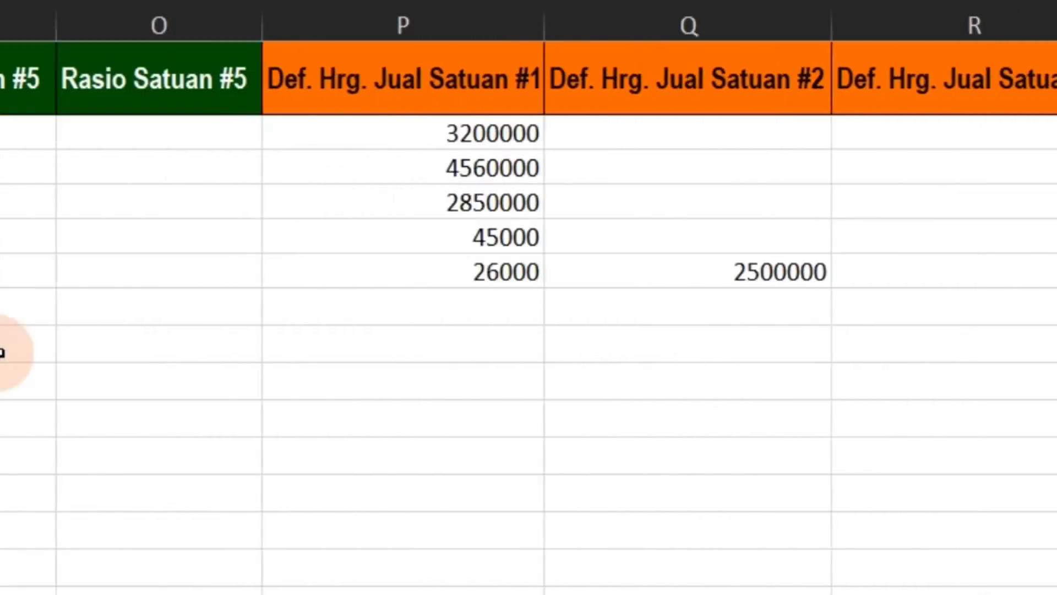
pyautogui.press('Right')
pyautogui.press('Right')
pyautogui.press('Right')
pyautogui.hotkey('ctrl', 'shift', 'Down')
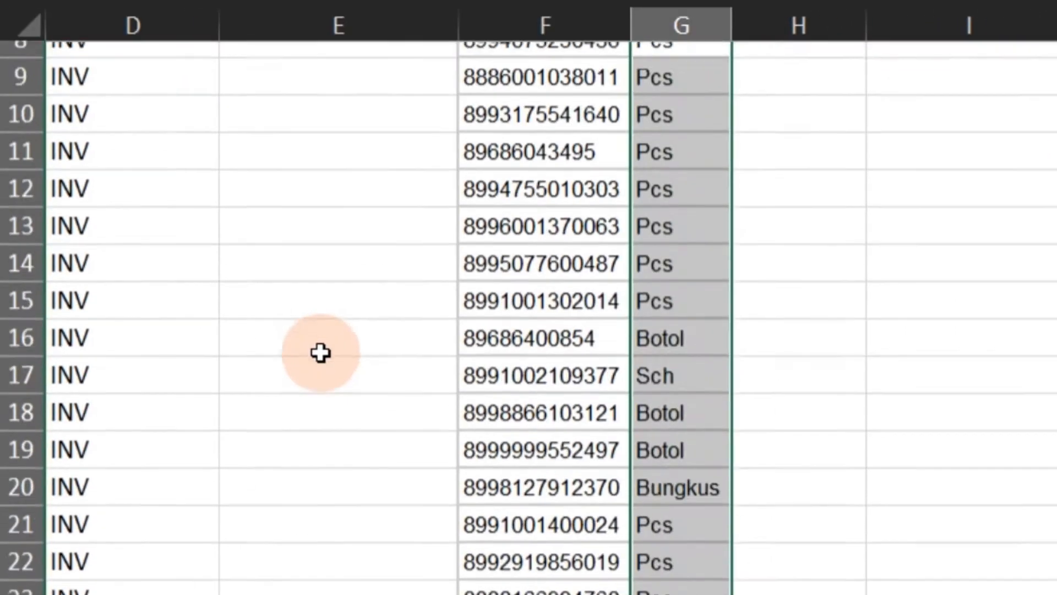
pyautogui.press('Right')
pyautogui.press('Right')
pyautogui.press('Right')
pyautogui.press('Up')
pyautogui.press('Up')
pyautogui.press('Up')
pyautogui.press('Up')
pyautogui.press('Up')
pyautogui.press('Up')
pyautogui.press('Up')
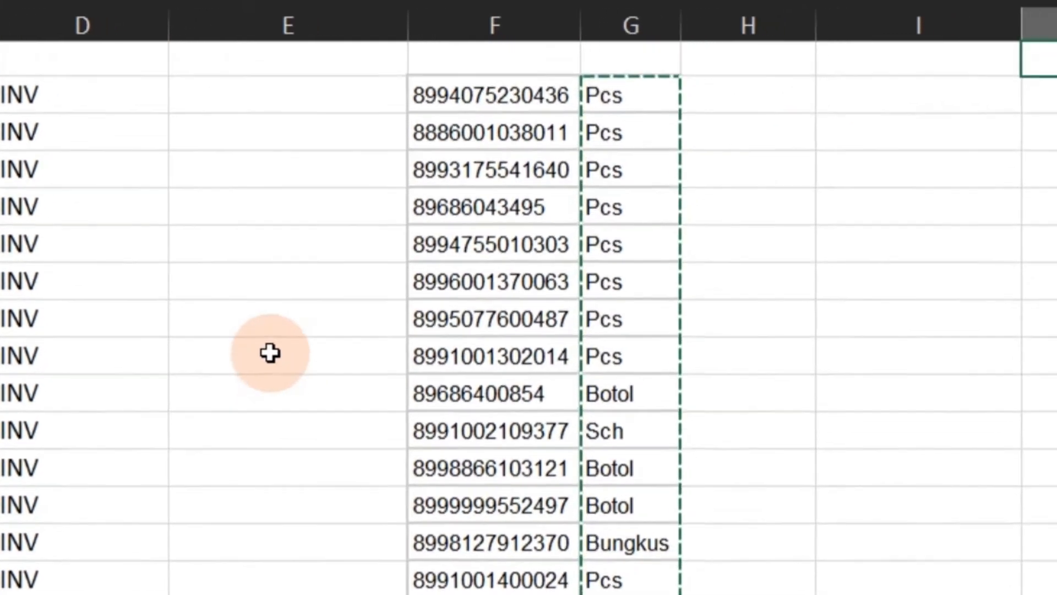
pyautogui.press('Right')
pyautogui.press('Down')
pyautogui.press('Down')
pyautogui.press('Down')
pyautogui.press('Down')
pyautogui.press('Down')
pyautogui.press('Down')
pyautogui.press('Down')
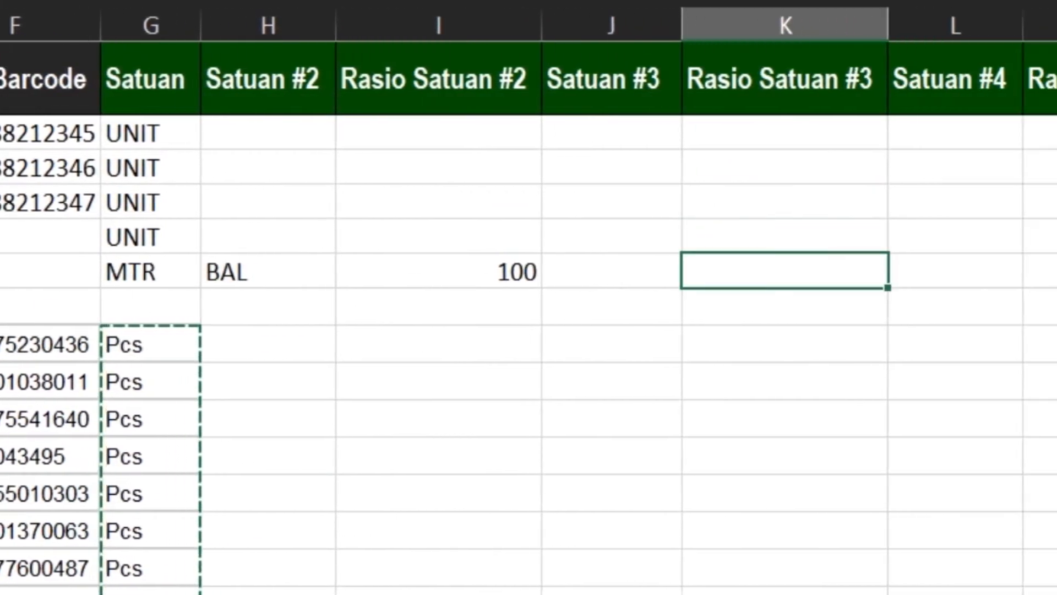
pyautogui.press('Right')
pyautogui.press('Right')
pyautogui.press('Right')
pyautogui.press('Right')
pyautogui.press('Right')
pyautogui.press('Right')
pyautogui.press('Right')
pyautogui.press('Right')
pyautogui.press('Right')
pyautogui.press('Right')
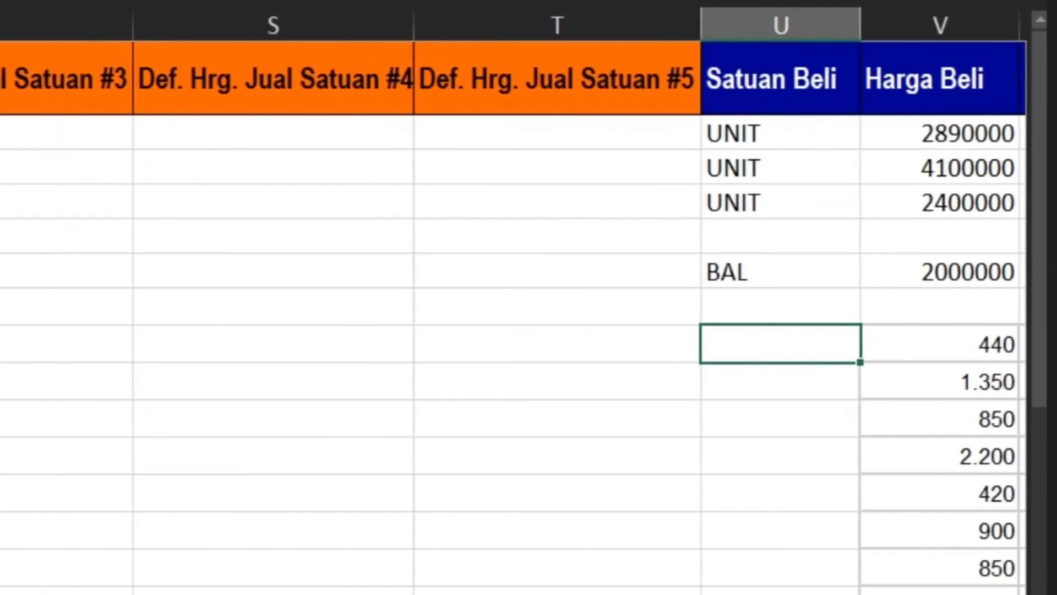
pyautogui.hotkey('ctrl', 'v')
# Move the selling prices from W8:W25 under Minimum Beli to the Def. Hrg. Jual Satuan #1 column, starting at P8
pyautogui.press('Right')
pyautogui.press('Right')
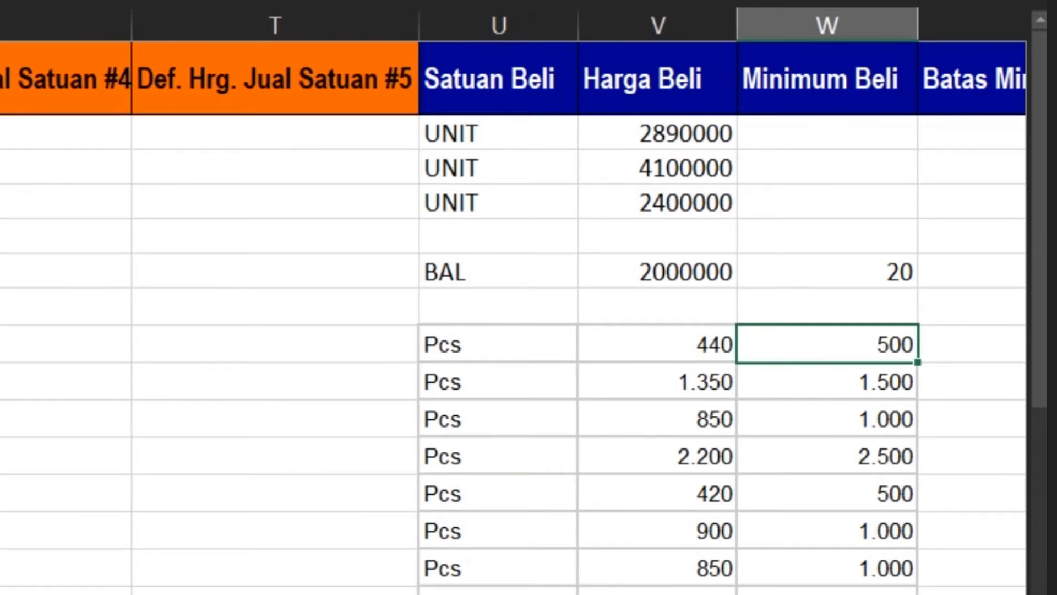
pyautogui.hotkey('ctrl', 'shift', 'Down')
pyautogui.scroll(3, 512, 318)
pyautogui.hotkey('ctrl', 'c')
pyautogui.press('Left')
pyautogui.press('Left')
pyautogui.press('Left')
pyautogui.press('Left')
pyautogui.press('Left')
pyautogui.press('Left')
pyautogui.press('Left')
pyautogui.press('Left')
pyautogui.press('Left')
pyautogui.press('Left')
pyautogui.press('Left')
pyautogui.press('Left')
pyautogui.press('Left')
pyautogui.press('Left')
pyautogui.press('Left')
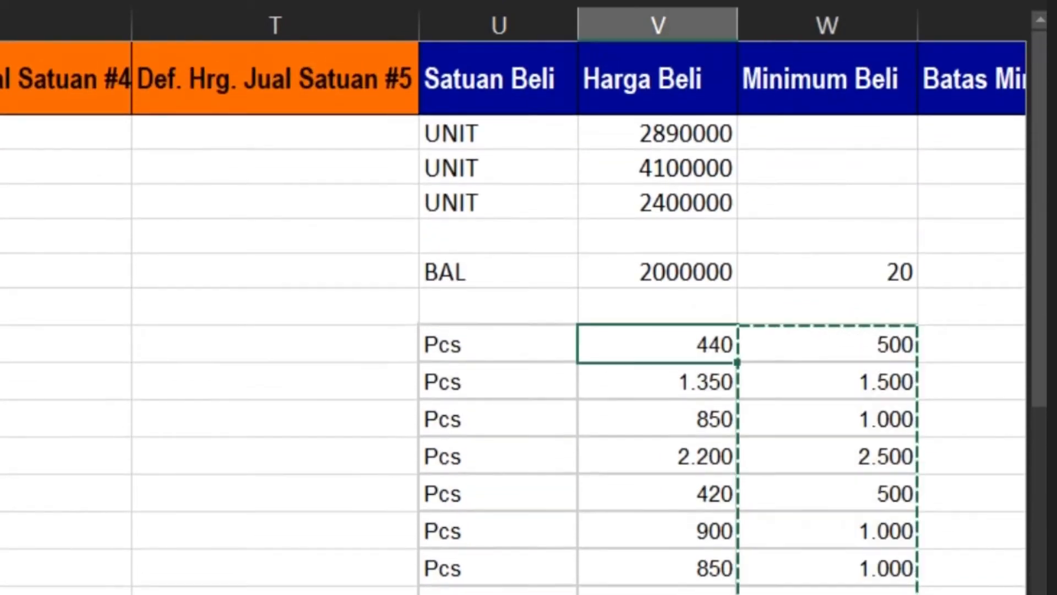
pyautogui.press('Right')
pyautogui.press('Right')
pyautogui.press('Right')
pyautogui.press('Right')
pyautogui.press('Right')
pyautogui.press('Right')
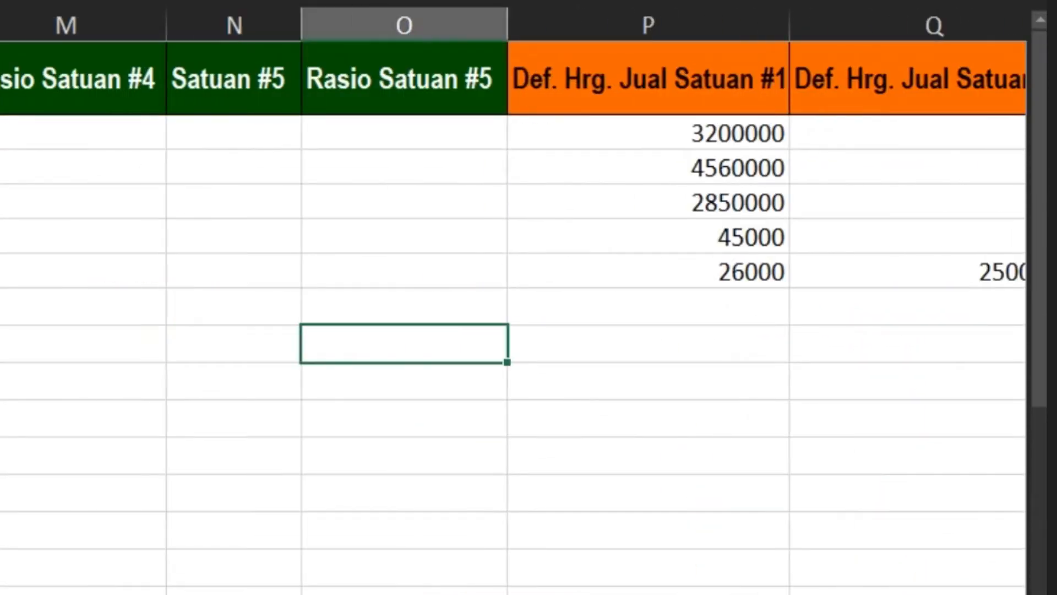
pyautogui.press('Left')
pyautogui.press('Left')
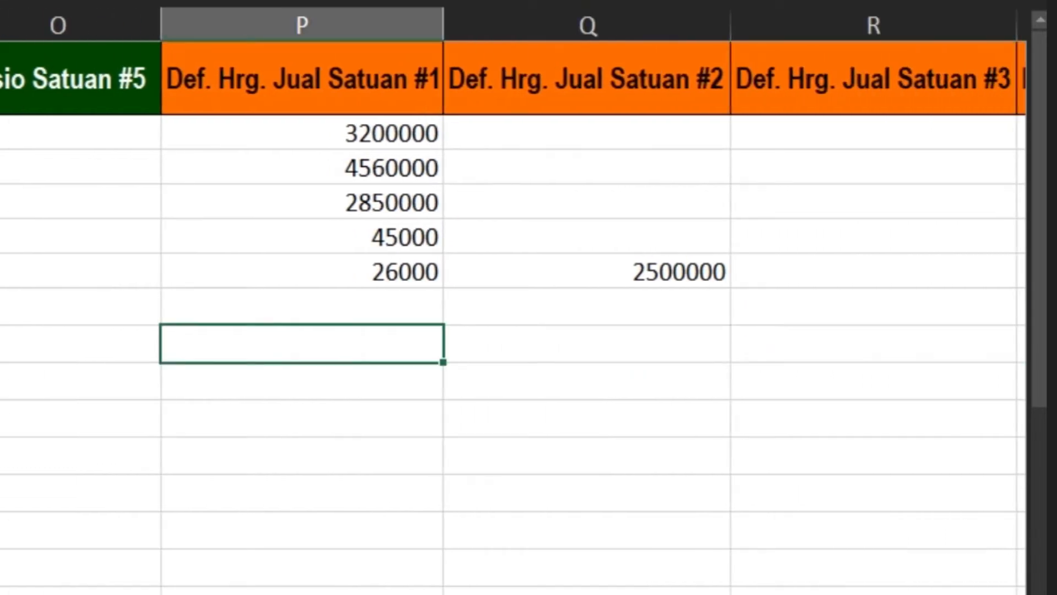
pyautogui.hotkey('ctrl', 'v')
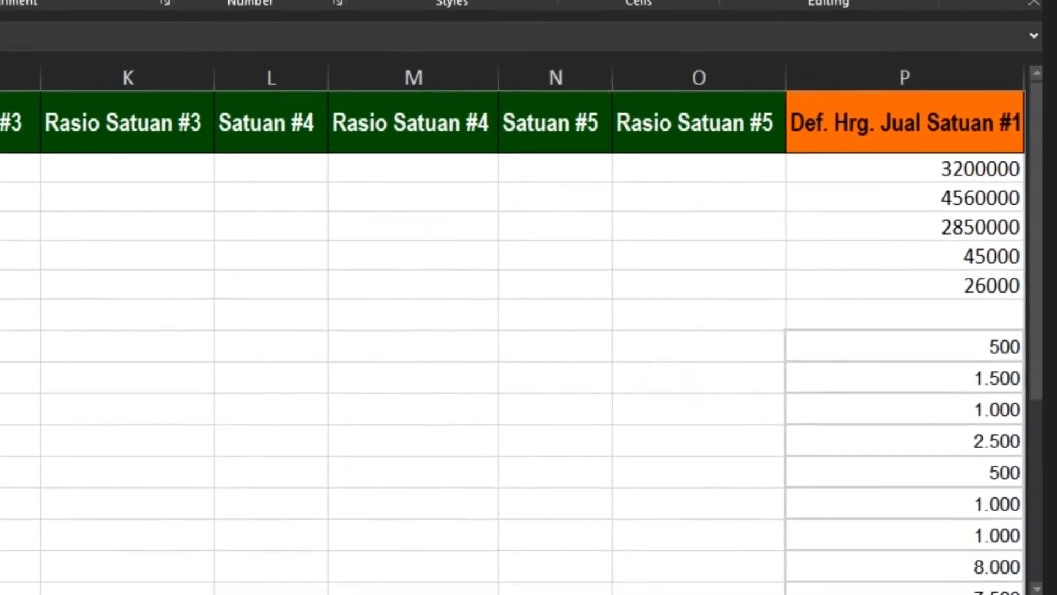
# Review the first product row from Kode Barang through Satuan to check the filled item details
pyautogui.press('Left')
pyautogui.press('Left')
pyautogui.press('Left')
pyautogui.press('Left')
pyautogui.press('Left')
pyautogui.press('Left')
pyautogui.press('Left')
pyautogui.press('Left')
pyautogui.press('Left')
pyautogui.press('Left')
pyautogui.press('Left')
pyautogui.press('Left')
pyautogui.press('Left')
pyautogui.press('Left')
pyautogui.press('Left')
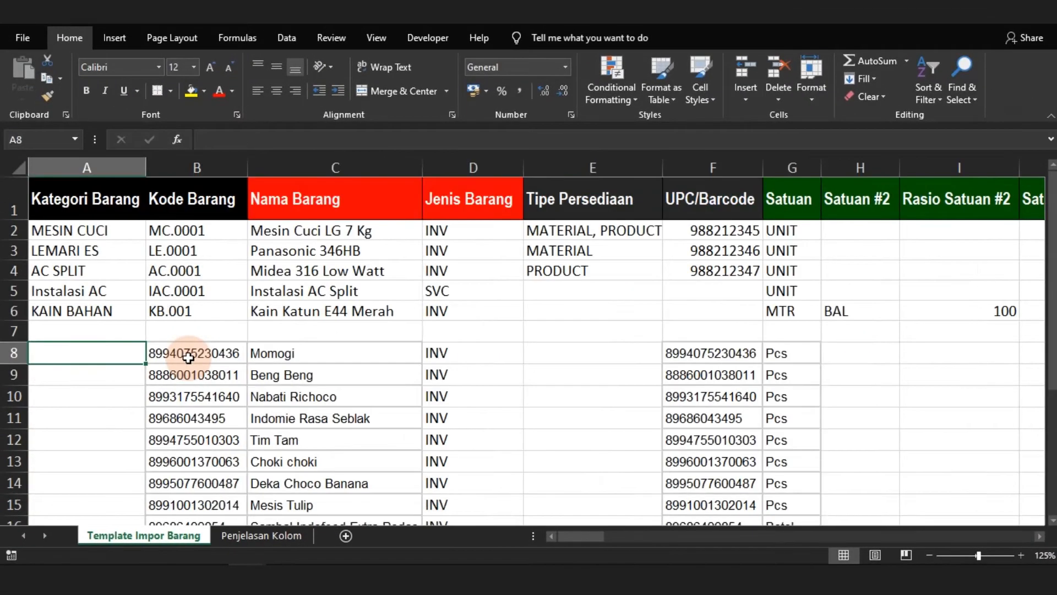
pyautogui.click(188, 358)
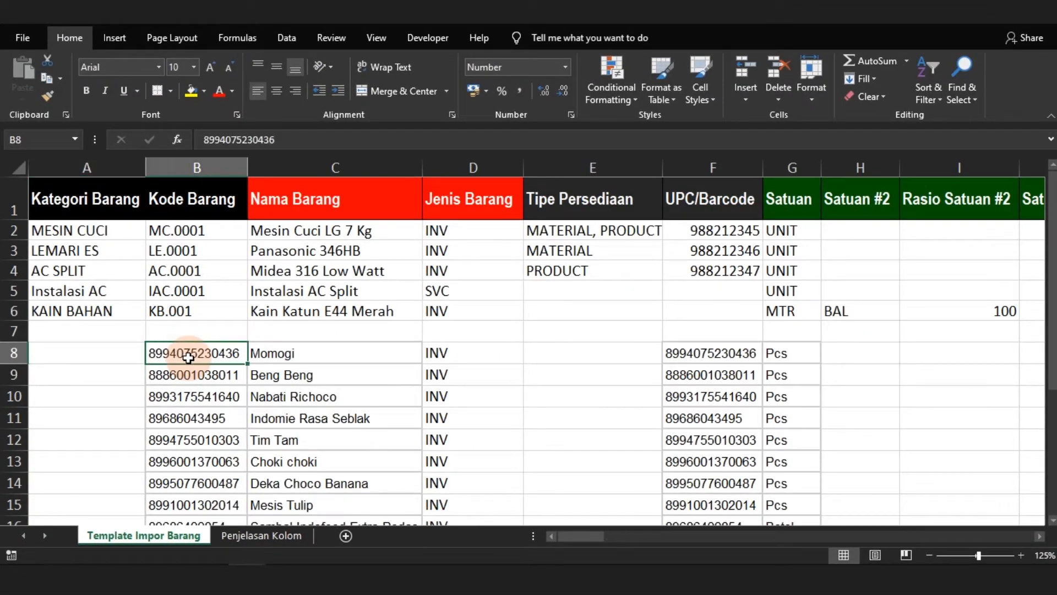
pyautogui.press('Right')
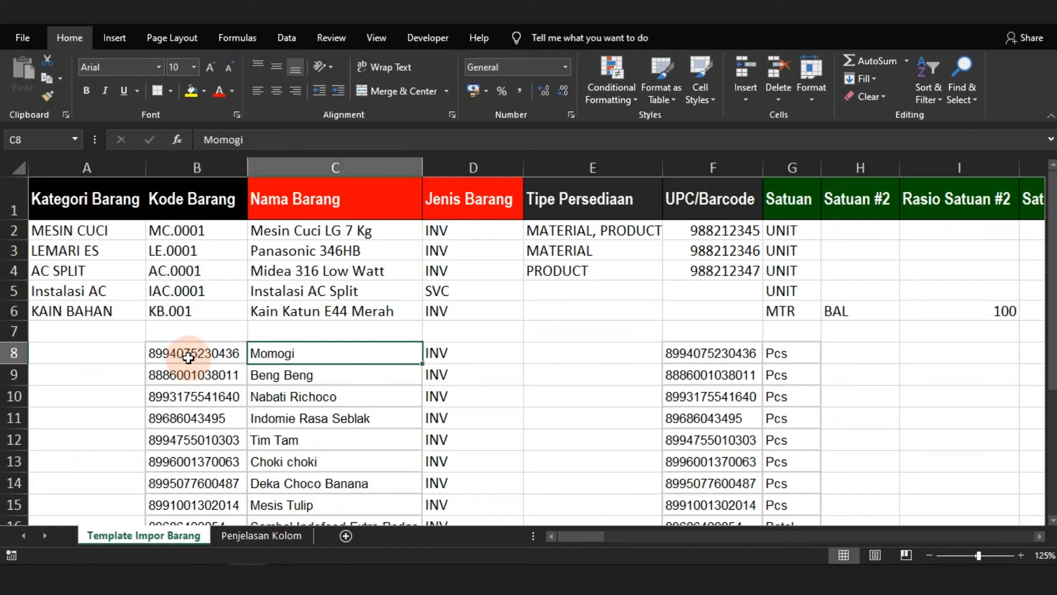
pyautogui.press('Right')
pyautogui.press('Tab')
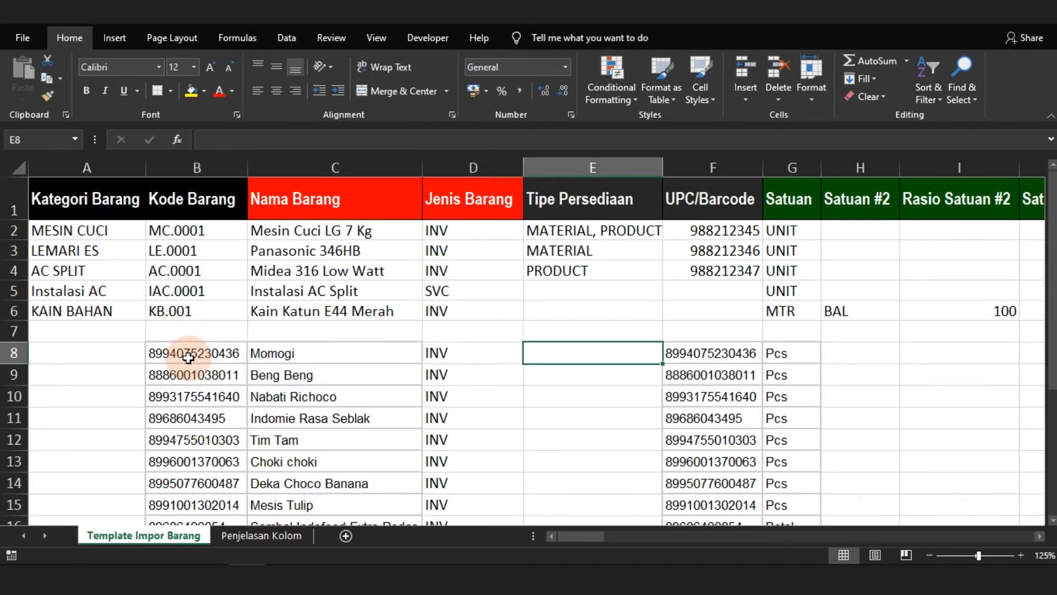
pyautogui.press('Tab')
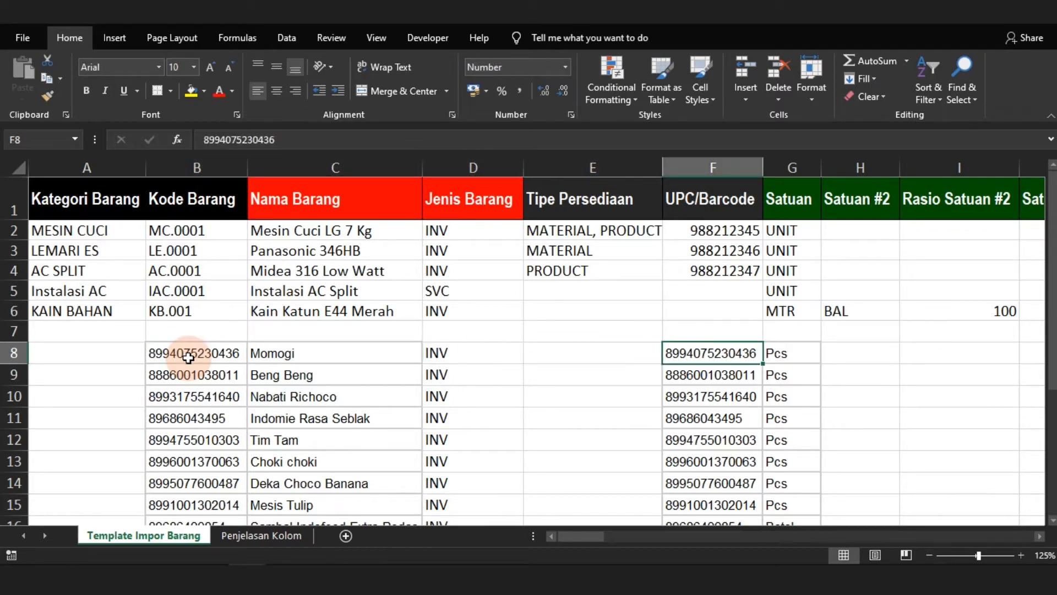
pyautogui.press('Tab')
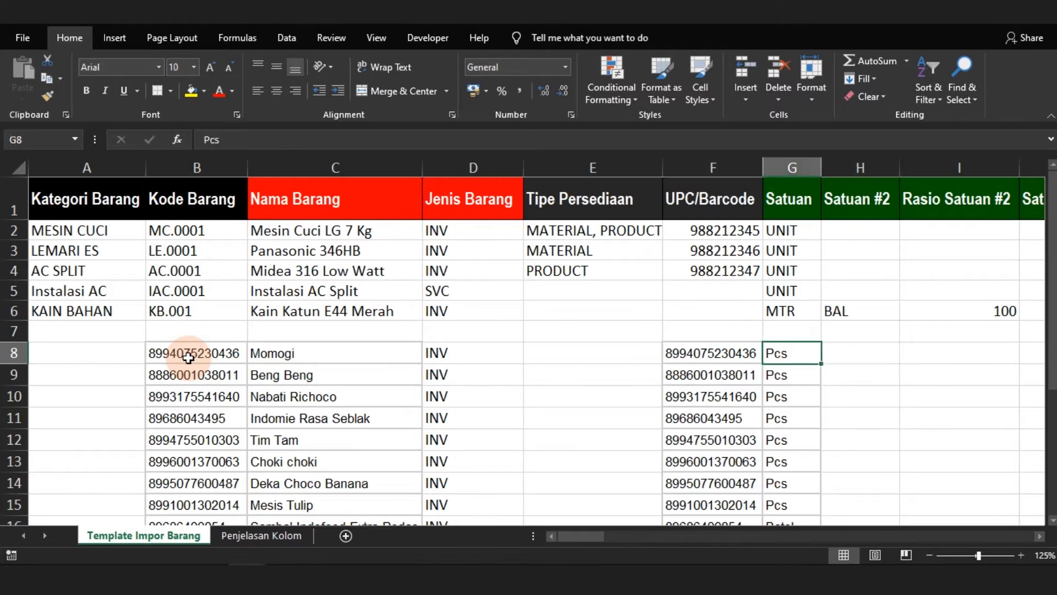
# Review row 8 from Satuan #2 across the selling price, purchase and tax columns to Gudang Saldo Awal
pyautogui.press('Tab')
pyautogui.press('Tab')
pyautogui.press('Tab')
pyautogui.press('Tab')
pyautogui.press('Tab')
pyautogui.press('Tab')
pyautogui.press('Tab')
pyautogui.press('Tab')
pyautogui.press('Tab')
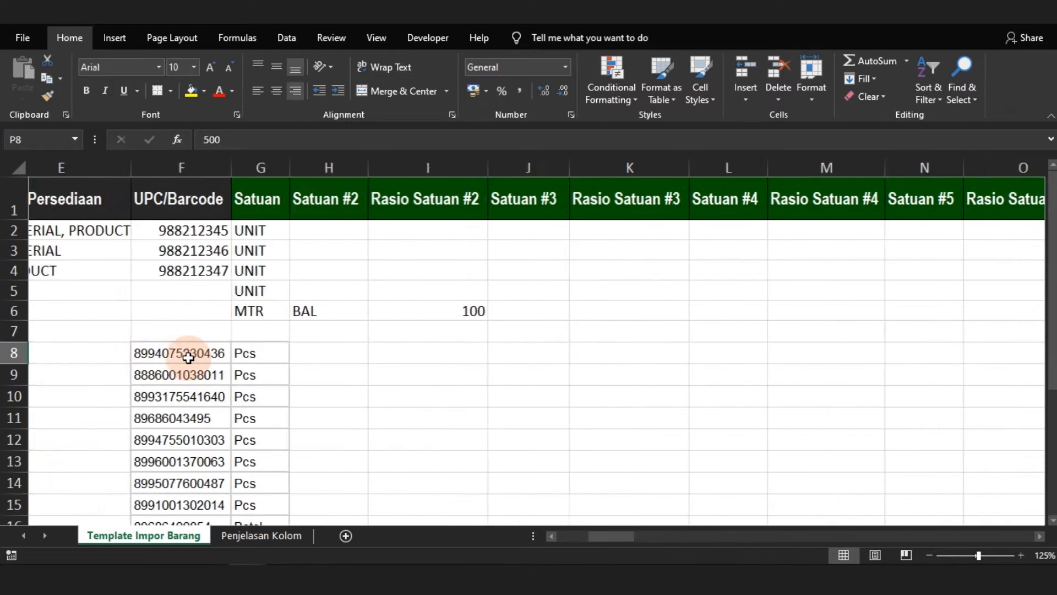
pyautogui.press('Tab')
pyautogui.hotkey('shift', 'Tab')
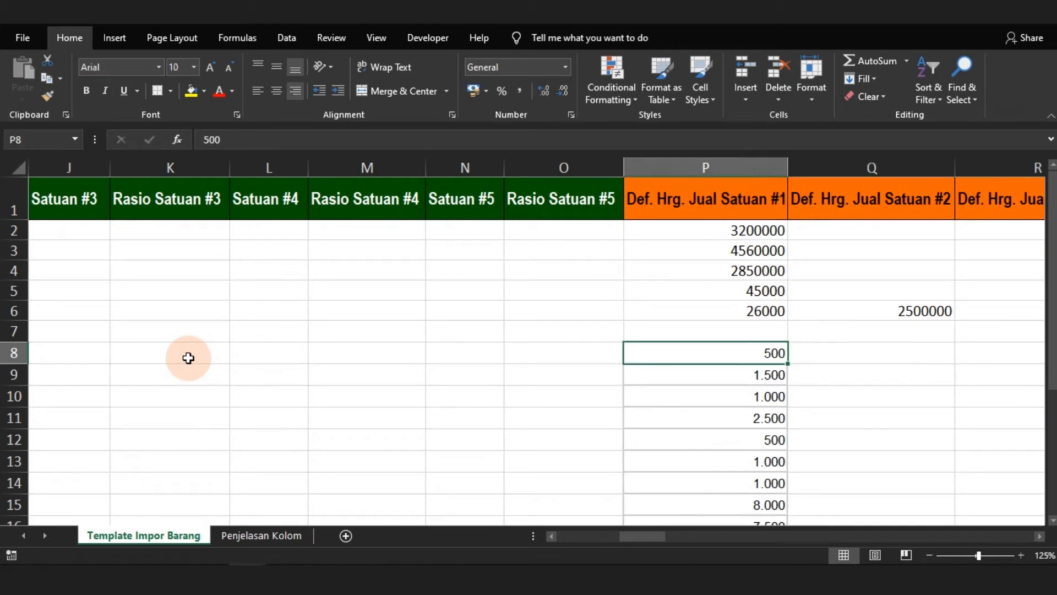
pyautogui.hotkey('shift', 'Tab')
pyautogui.press('Tab')
pyautogui.press('Tab')
pyautogui.press('Tab')
pyautogui.press('Tab')
pyautogui.press('Tab')
pyautogui.press('Tab')
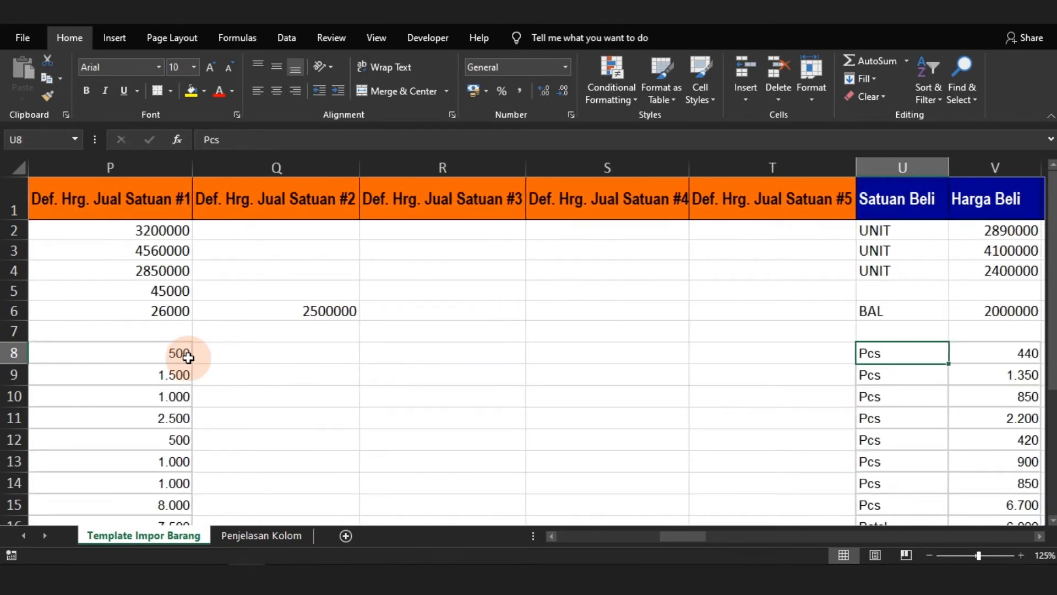
pyautogui.press('Tab')
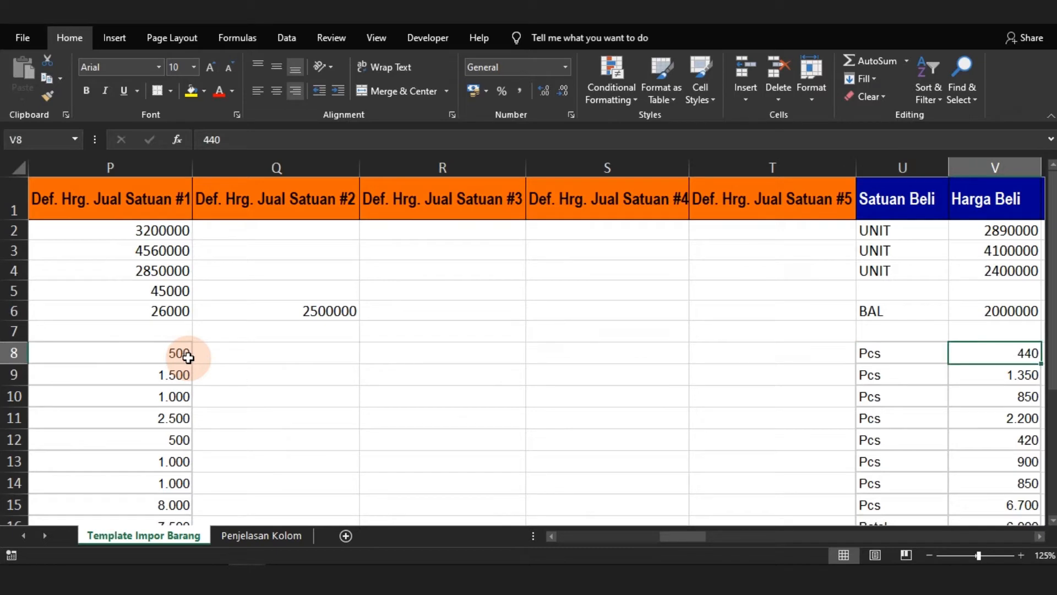
pyautogui.press('Tab')
pyautogui.press('Tab')
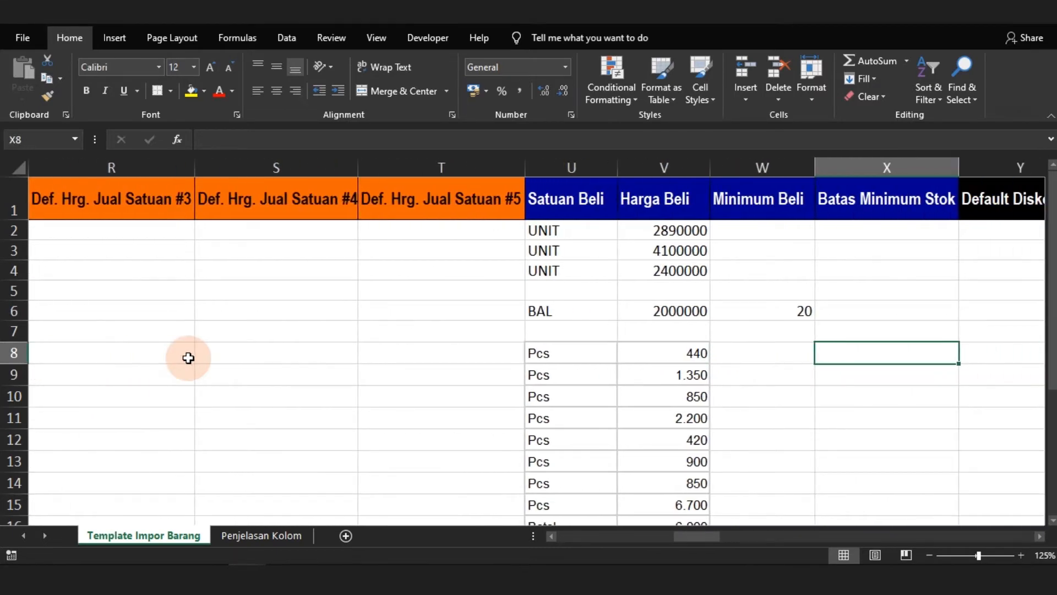
pyautogui.press('Tab')
pyautogui.press('Tab')
pyautogui.press('Tab')
pyautogui.press('Tab')
pyautogui.press('Tab')
pyautogui.press('Tab')
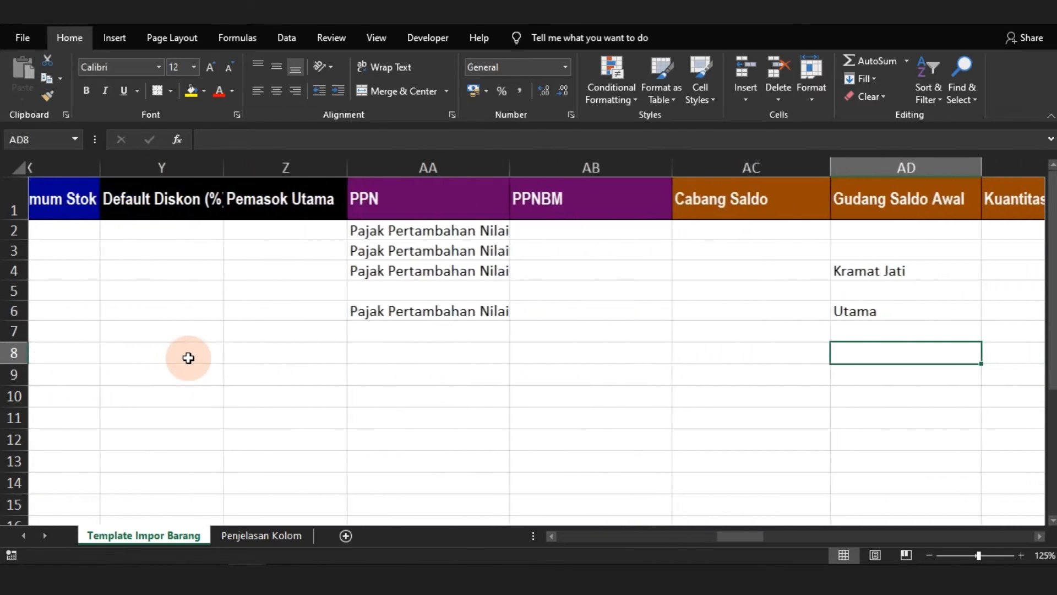
# Review the opening-balance columns of row 8 from Cabang Saldo through Per Tanggal
pyautogui.press('Tab')
pyautogui.hotkey('shift', 'Tab')
pyautogui.hotkey('shift', 'Tab')
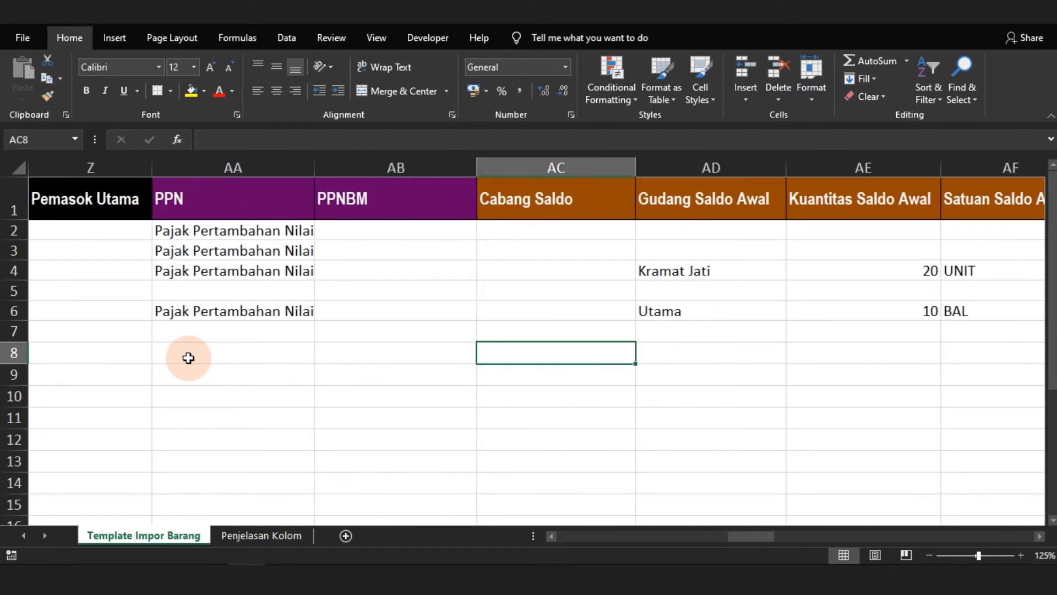
pyautogui.press('Tab')
pyautogui.press('Tab')
pyautogui.press('Tab')
pyautogui.press('Tab')
pyautogui.press('Tab')
pyautogui.press('Tab')
pyautogui.press('Tab')
pyautogui.press('Tab')
pyautogui.press('Tab')
pyautogui.press('Tab')
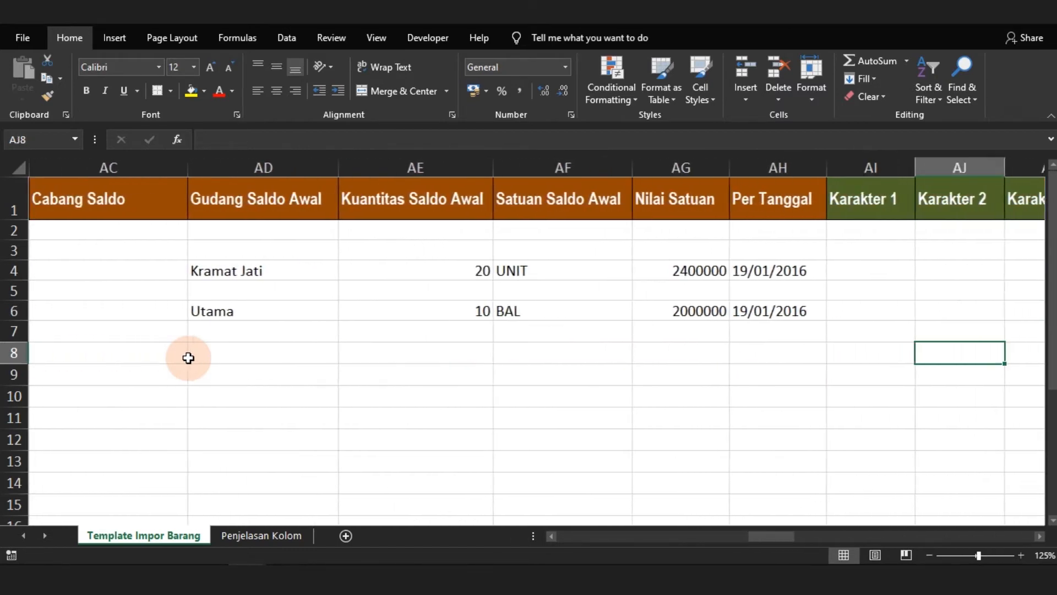
# Review the custom Karakter, Angka and Tanggal columns in row 8
pyautogui.press('Tab')
pyautogui.press('Tab')
pyautogui.press('Tab')
pyautogui.press('Tab')
pyautogui.press('Tab')
pyautogui.press('Tab')
pyautogui.press('Tab')
pyautogui.press('Tab')
pyautogui.press('Tab')
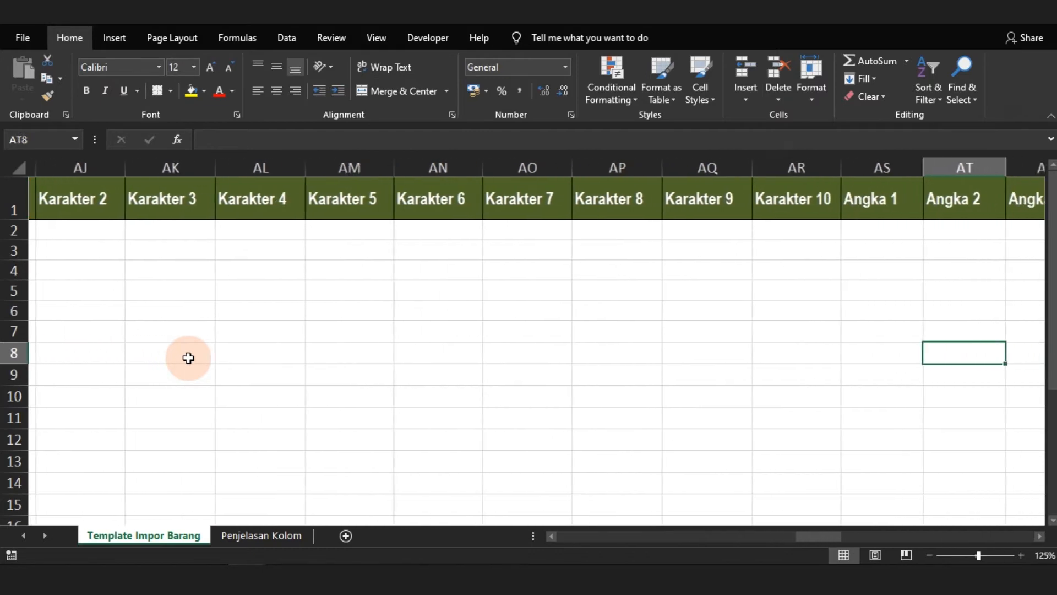
pyautogui.press('Tab')
pyautogui.press('Tab')
pyautogui.press('Tab')
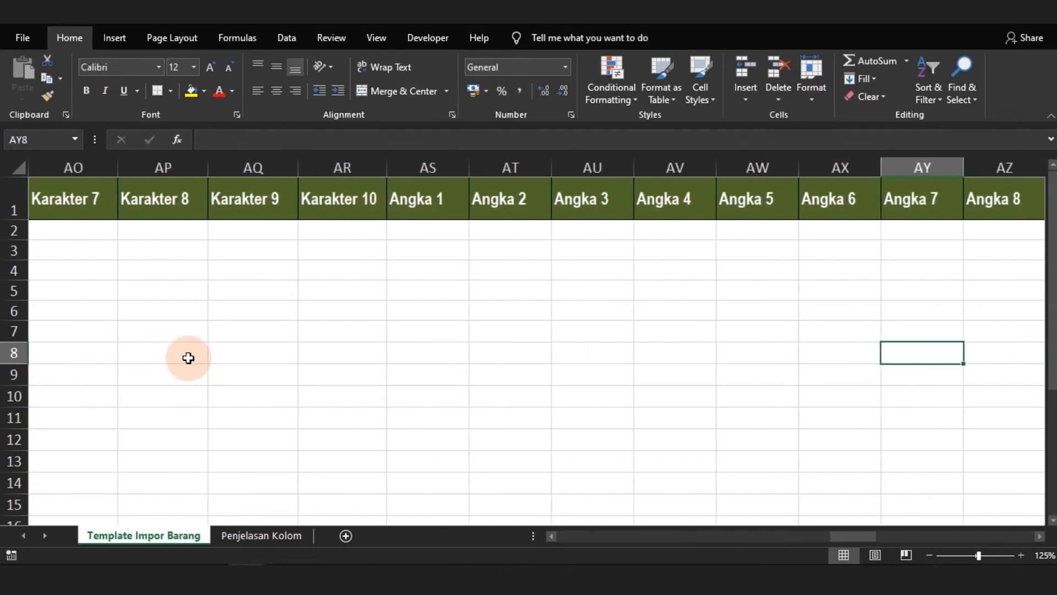
pyautogui.press('Tab')
pyautogui.press('Tab')
pyautogui.press('Tab')
pyautogui.press('Tab')
pyautogui.press('Tab')
pyautogui.press('Tab')
pyautogui.press('Tab')
pyautogui.hotkey('shift', 'Tab')
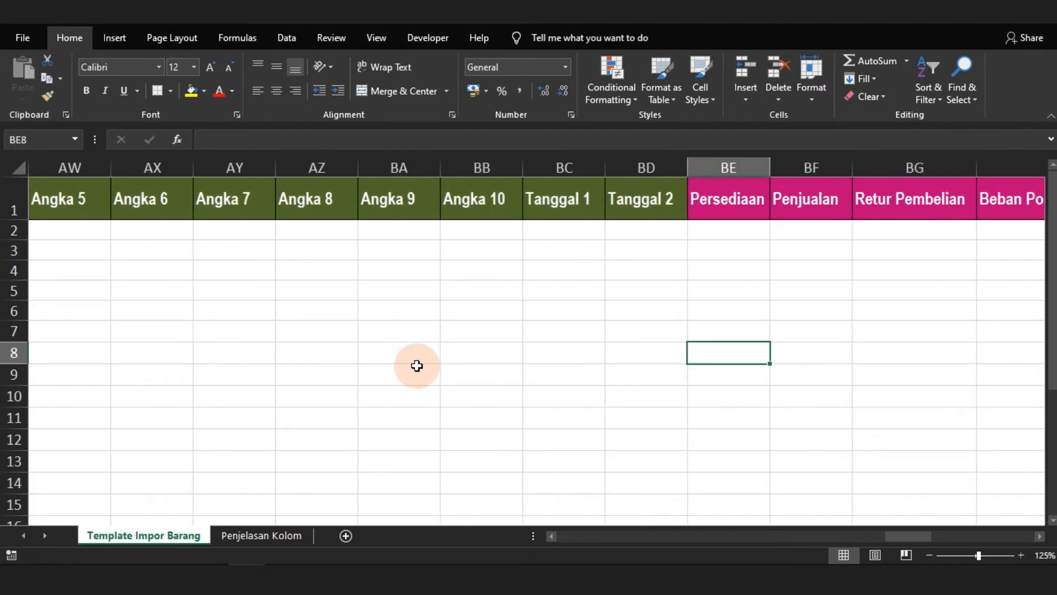
# Review the account columns of row 8 from Persediaan through Pembelian Belum Tertagih
pyautogui.press('Tab')
pyautogui.press('Tab')
pyautogui.press('Tab')
pyautogui.hotkey('shift', 'Tab')
pyautogui.hotkey('shift', 'Tab')
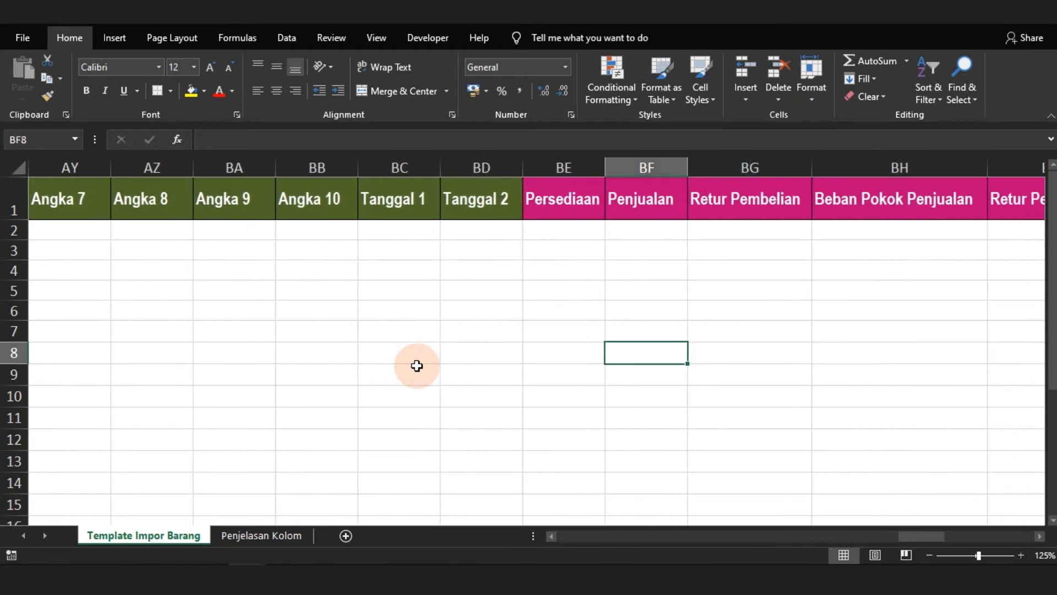
pyautogui.hotkey('shift', 'Tab')
pyautogui.press('Tab')
pyautogui.press('Tab')
pyautogui.press('Tab')
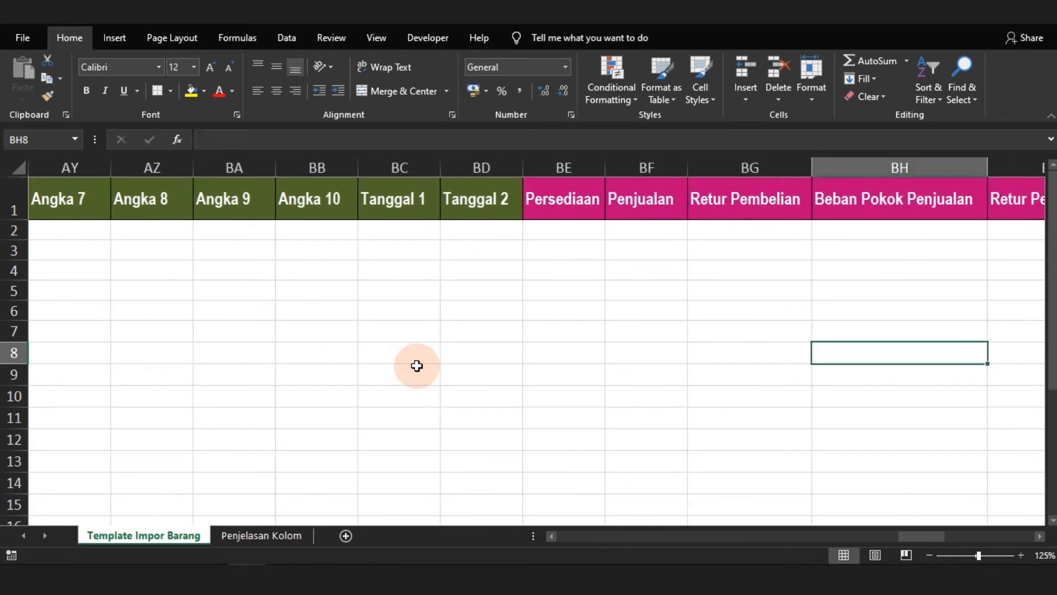
pyautogui.press('Tab')
pyautogui.press('Tab')
pyautogui.press('Tab')
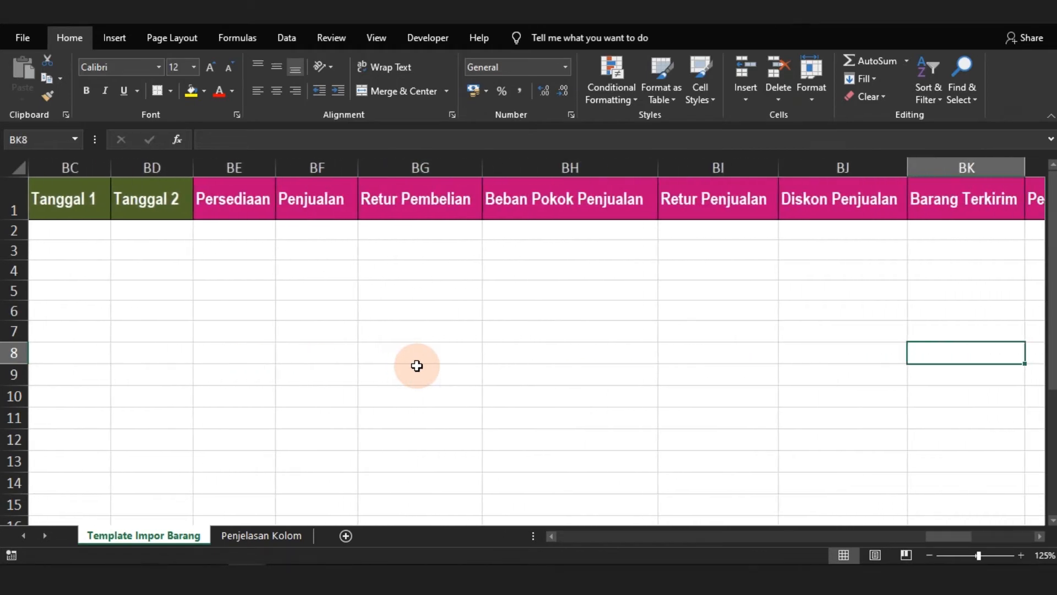
pyautogui.press('Tab')
pyautogui.press('Tab')
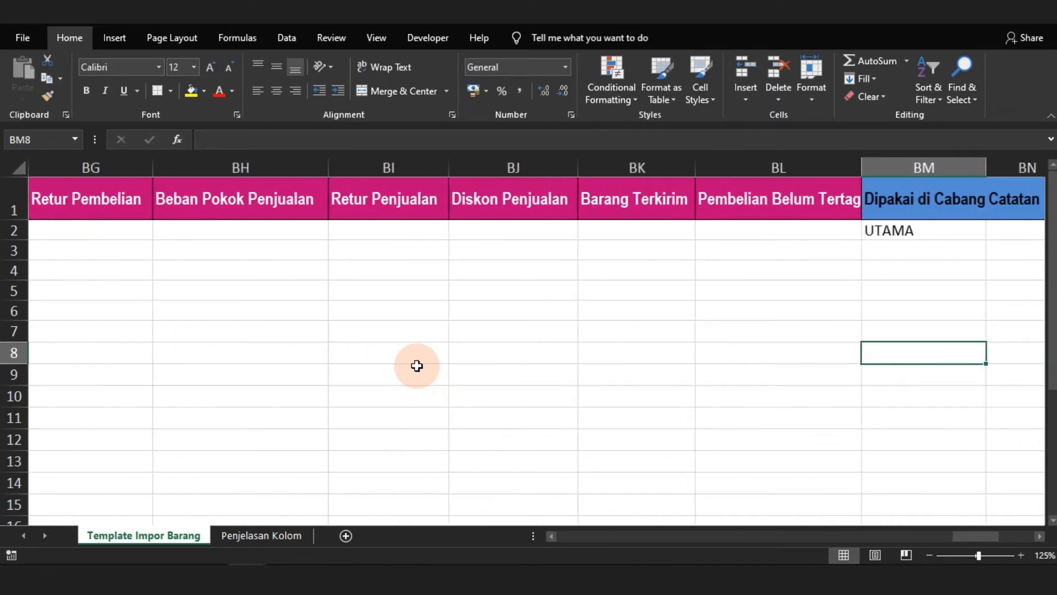
# Examine the last template columns in row 8, from Dipakai di Cabang and the serial-number settings to Substitusi dengan
pyautogui.press('Tab')
pyautogui.press('Tab')
pyautogui.press('Tab')
pyautogui.press('Tab')
pyautogui.press('Tab')
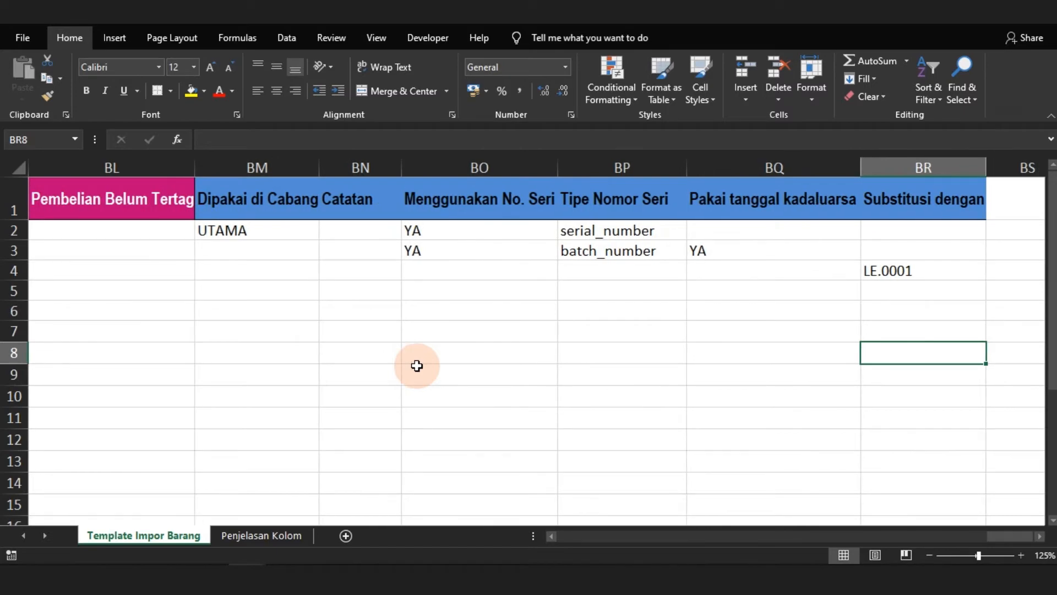
pyautogui.press('Left')
pyautogui.press('Left')
pyautogui.press('Left')
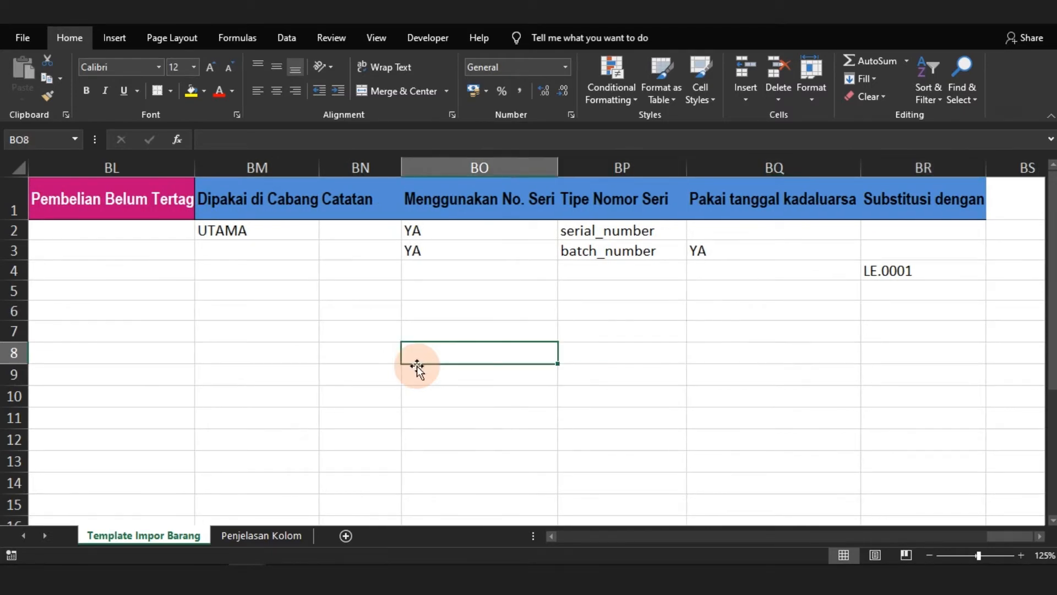
pyautogui.press('Right')
pyautogui.press('Right')
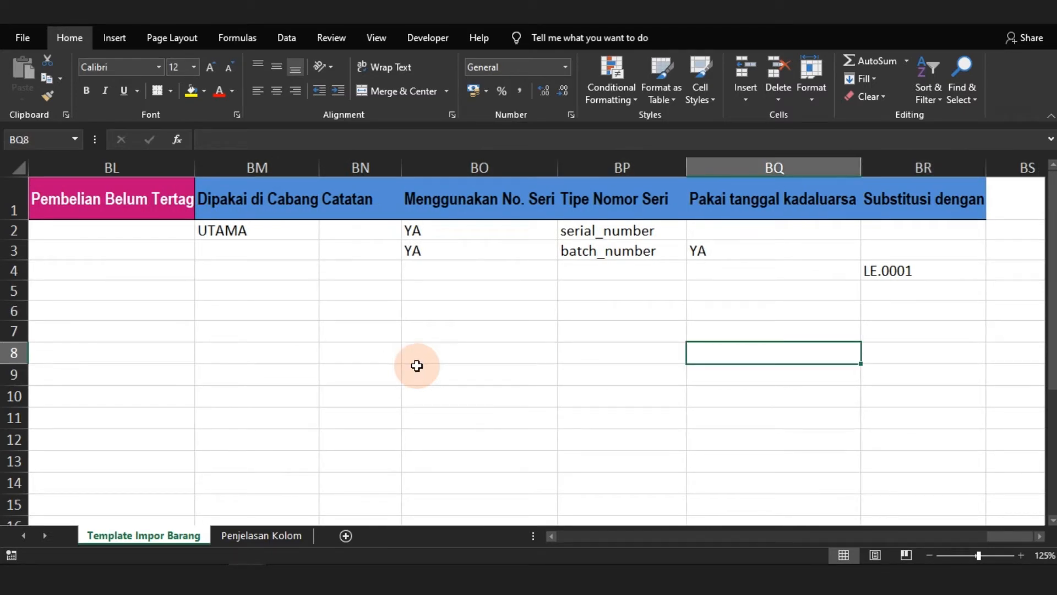
pyautogui.press('Right')
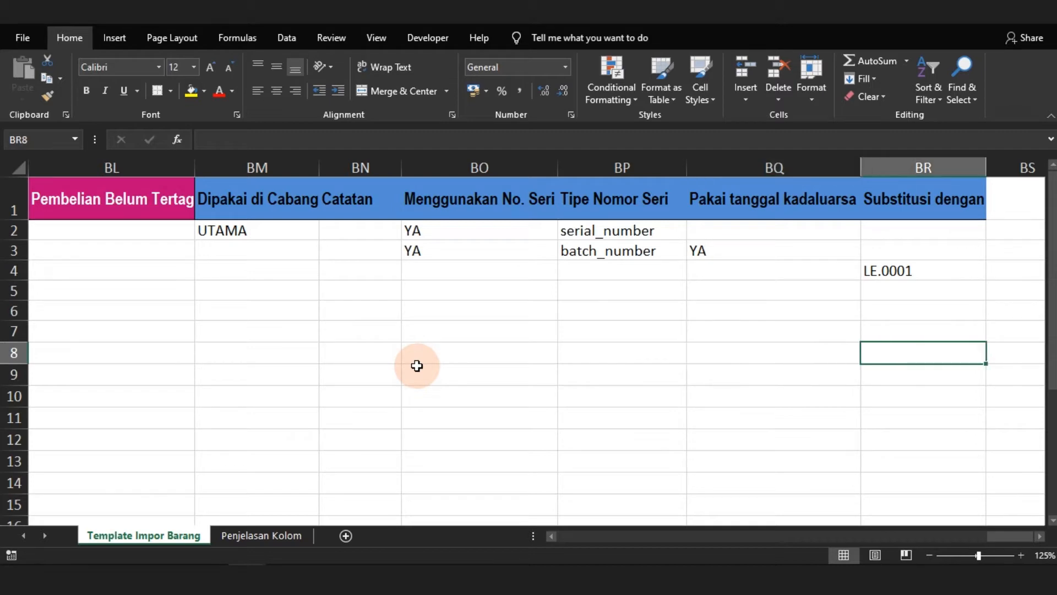
# Delete rows 2 to 7, which hold the template's sample items, so the product data starts directly below the headers
pyautogui.press('Left')
pyautogui.press('Left')
pyautogui.press('Left')
pyautogui.press('Left')
pyautogui.press('Left')
pyautogui.press('Left')
pyautogui.press('Left')
pyautogui.press('Left')
pyautogui.press('Left')
pyautogui.press('Left')
pyautogui.press('Left')
pyautogui.press('Left')
pyautogui.press('Left')
pyautogui.press('Left')
pyautogui.press('Left')
pyautogui.press('Left')
pyautogui.press('Left')
pyautogui.press('Left')
pyautogui.press('Left')
pyautogui.press('Left')
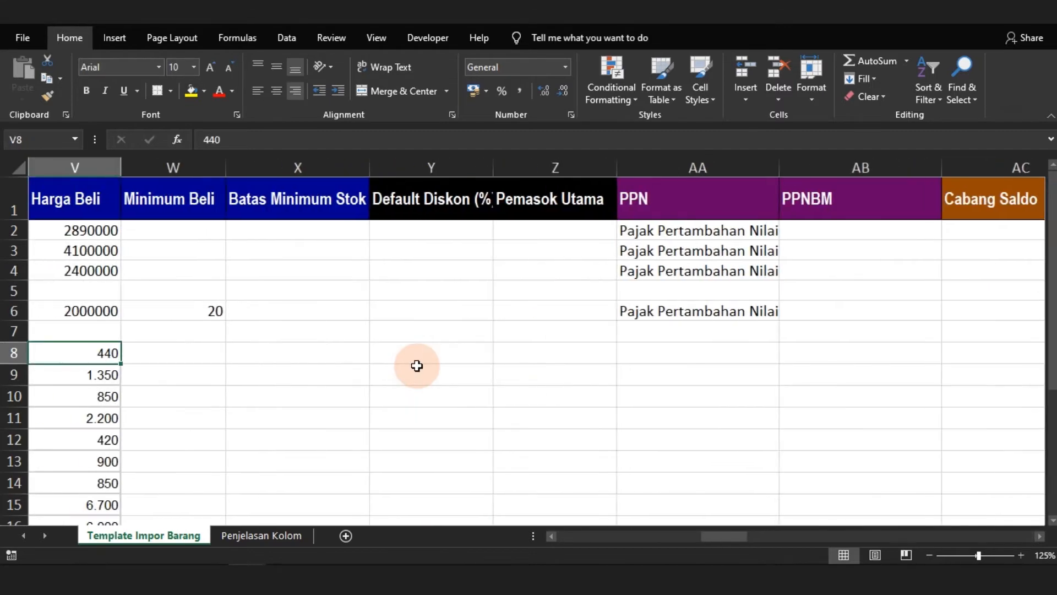
pyautogui.press('Left')
pyautogui.press('Left')
pyautogui.press('Left')
pyautogui.press('Left')
pyautogui.press('Left')
pyautogui.press('Left')
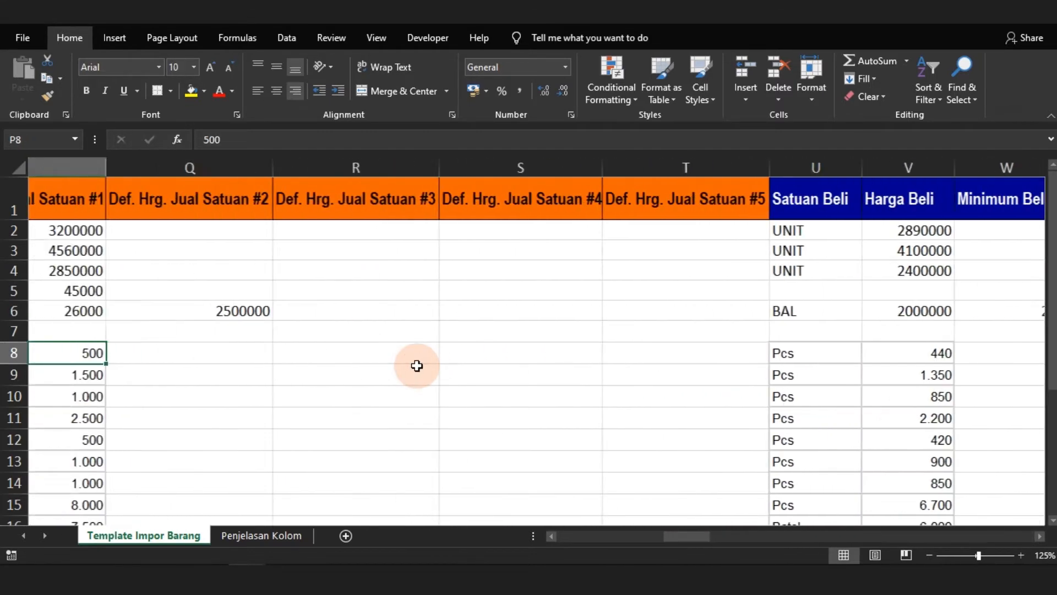
pyautogui.press('Left')
pyautogui.press('Left')
pyautogui.press('Left')
pyautogui.press('Left')
pyautogui.press('Left')
pyautogui.press('Left')
pyautogui.press('Left')
pyautogui.press('Left')
pyautogui.press('Left')
pyautogui.press('Left')
pyautogui.press('Left')
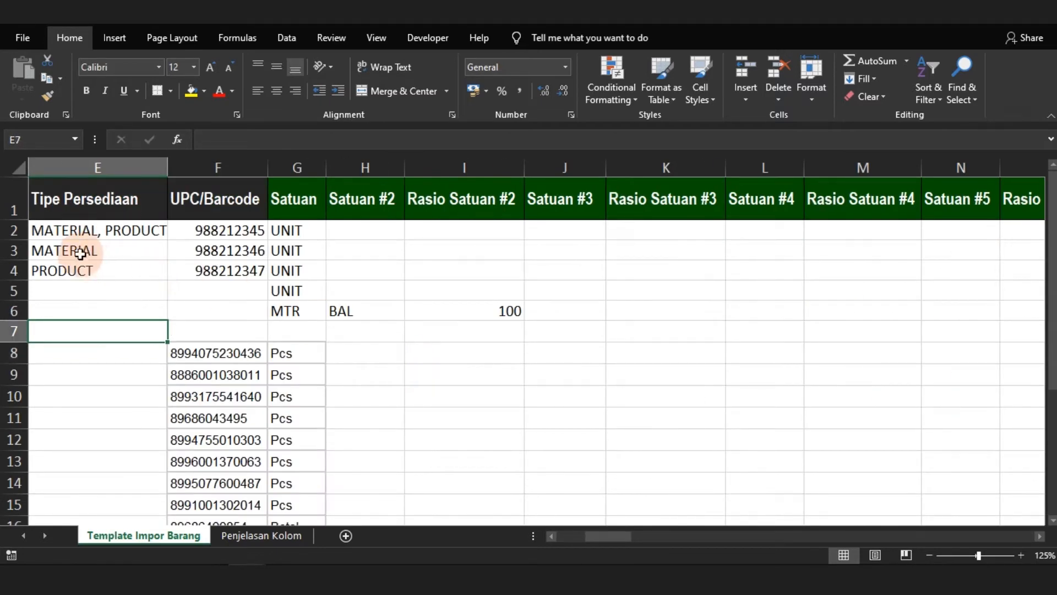
pyautogui.moveTo(13, 230); pyautogui.dragTo(17, 323)
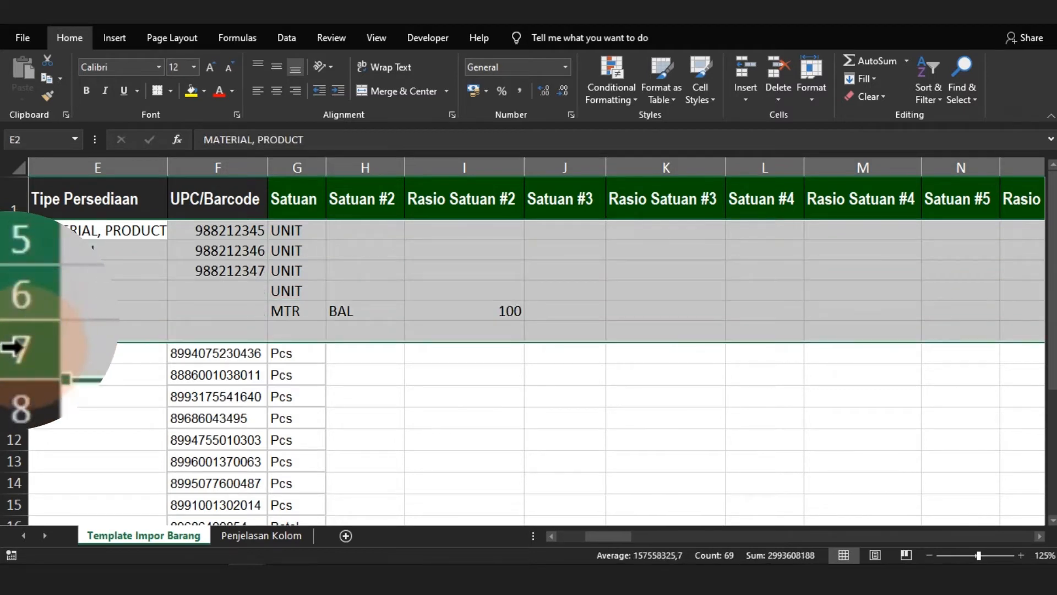
pyautogui.rightClick(17, 325)
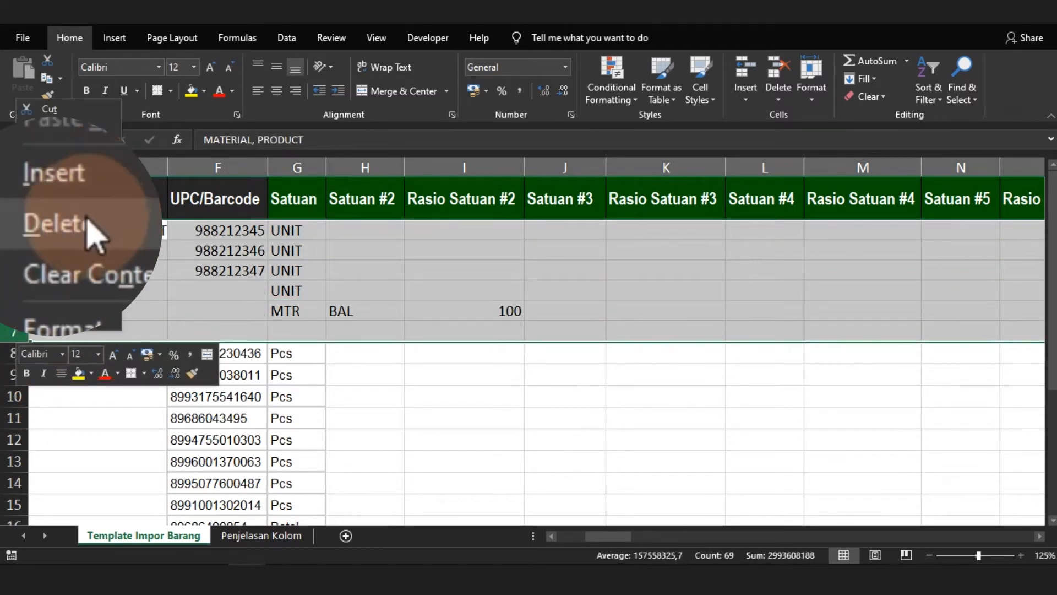
pyautogui.click(82, 229)
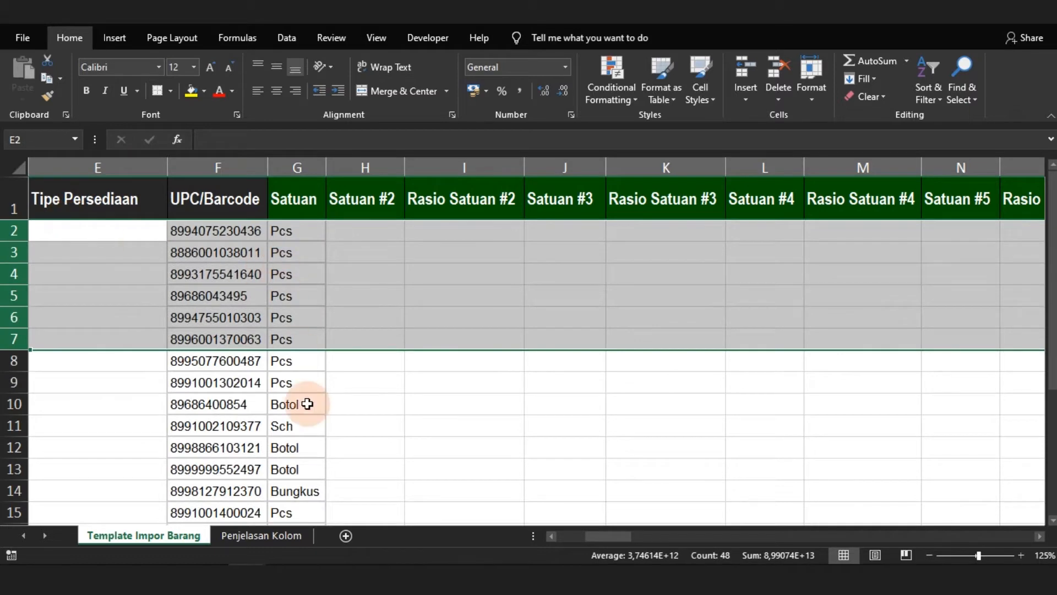
pyautogui.click(260, 411)
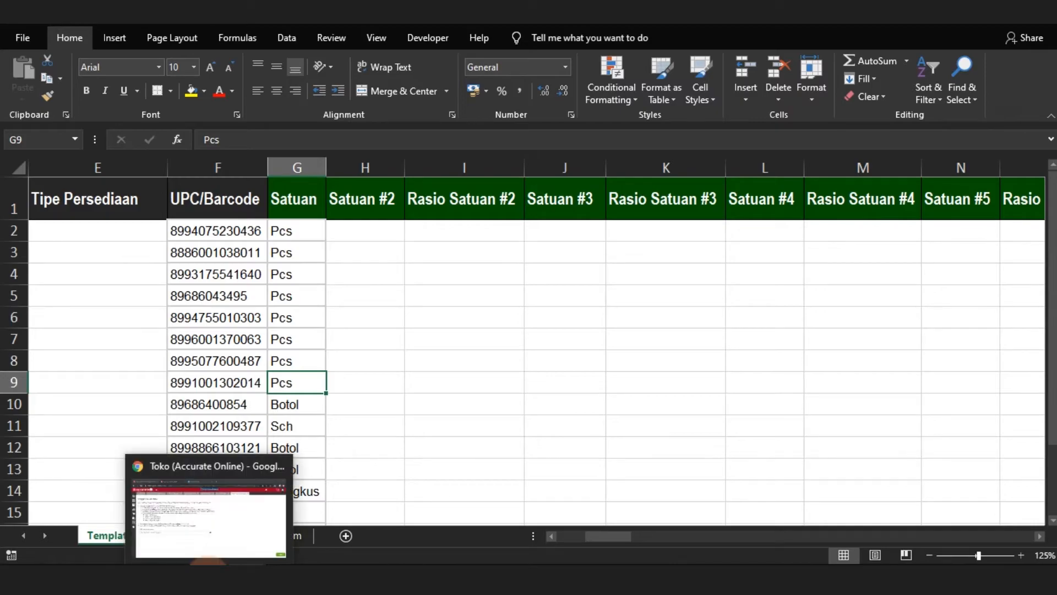
# Switch to Accurate Online and upload the Excel item file from Downloads in Impor Barang & Jasa
pyautogui.click(208, 573)
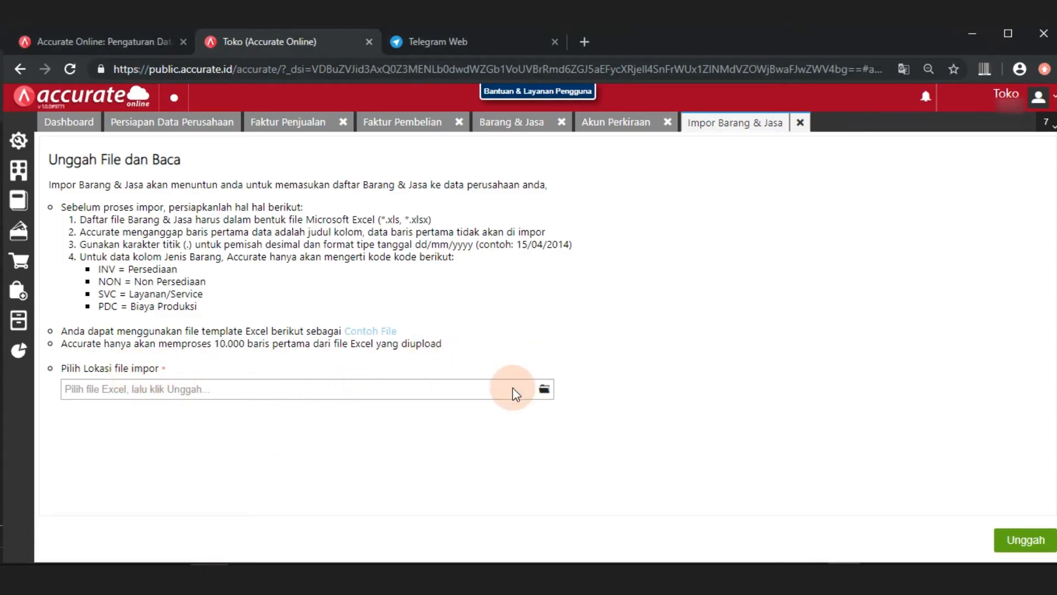
pyautogui.click(544, 378)
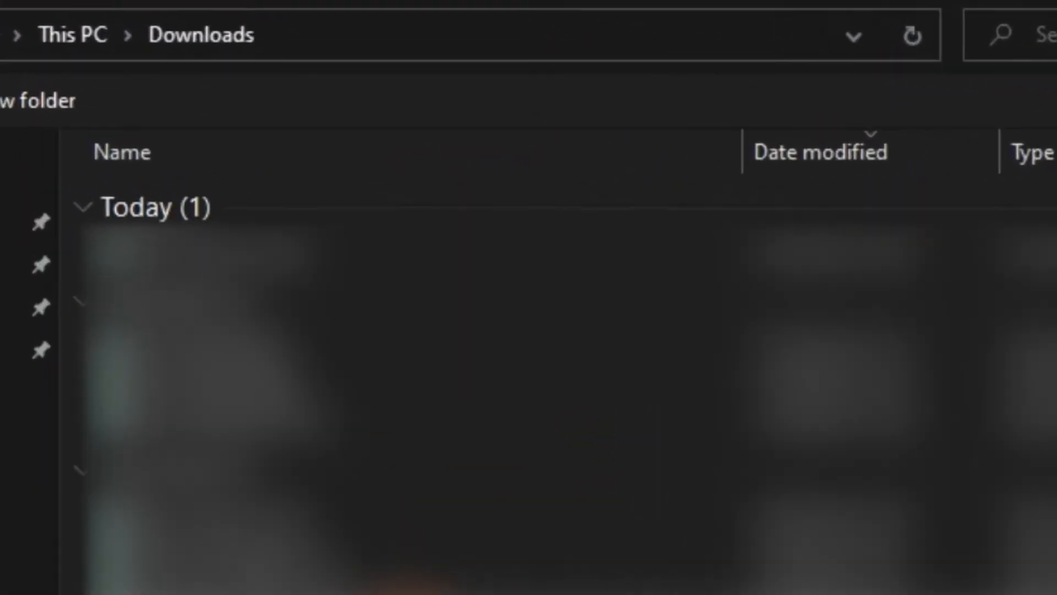
pyautogui.click(212, 263)
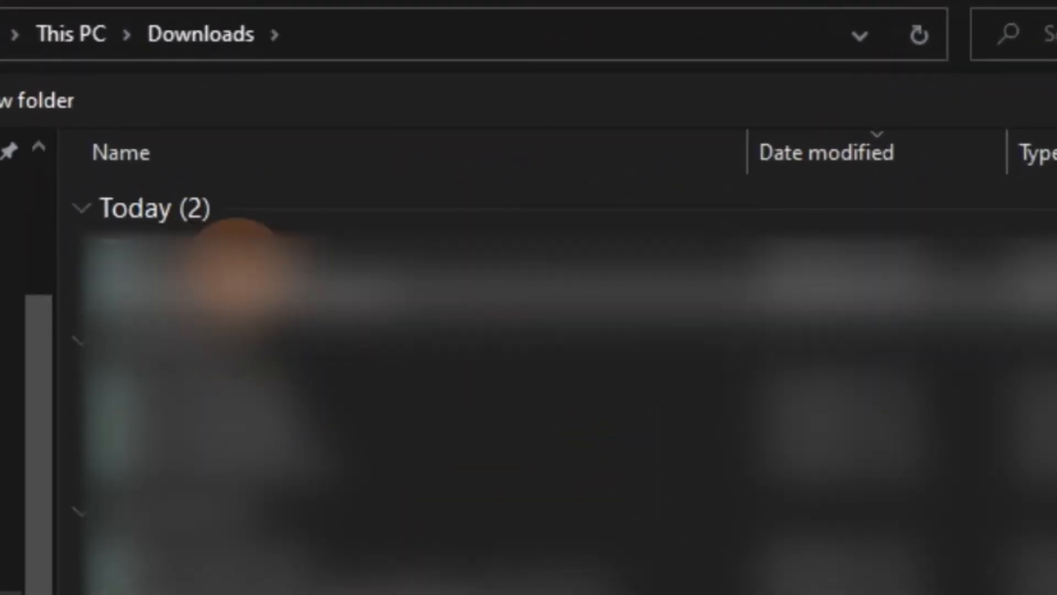
pyautogui.doubleClick(212, 263)
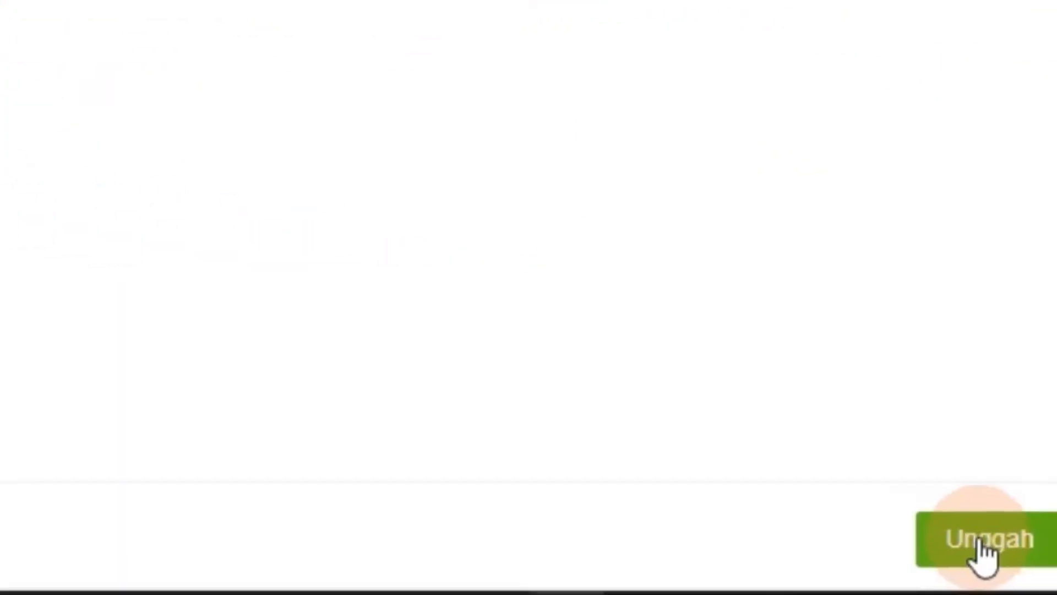
pyautogui.click(972, 550)
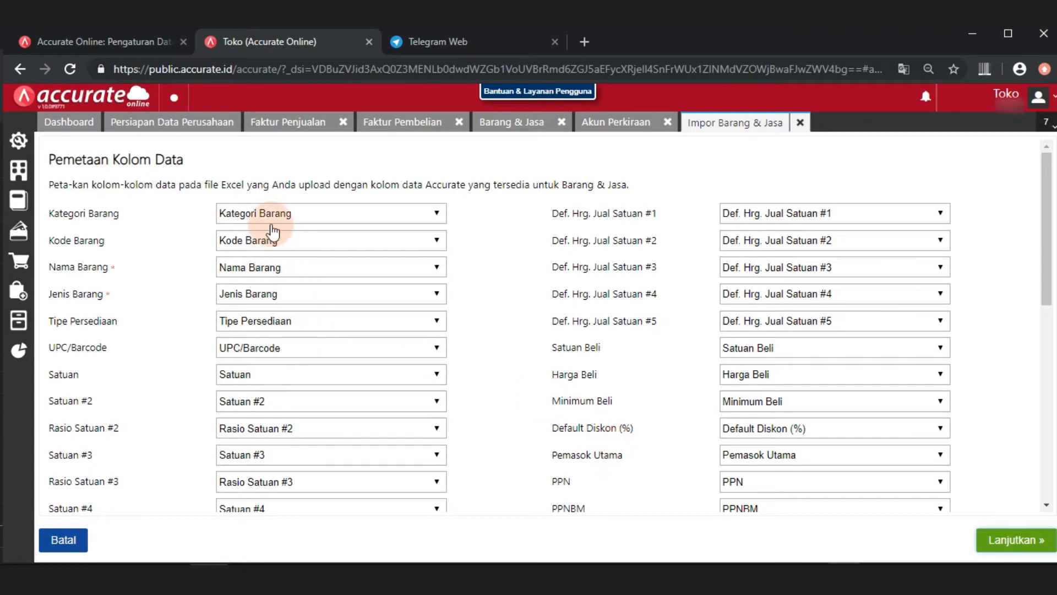
# Accept the column mapping and run the item import after checking the data preview across all columns
pyautogui.moveTo(1049, 259); pyautogui.dragTo(1048, 451)
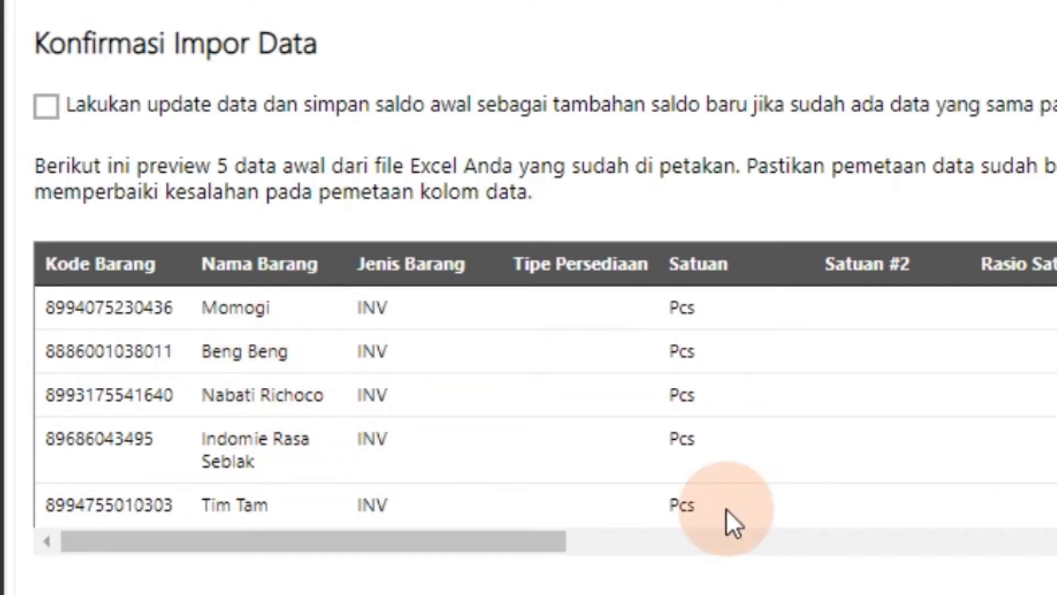
pyautogui.moveTo(541, 540); pyautogui.dragTo(1056, 542)
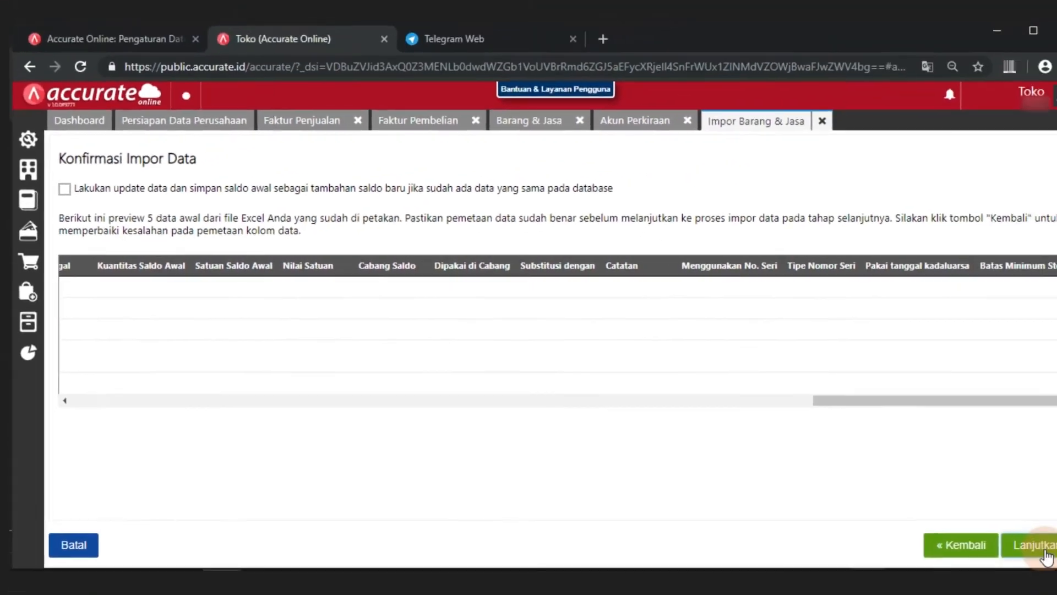
pyautogui.click(1022, 540)
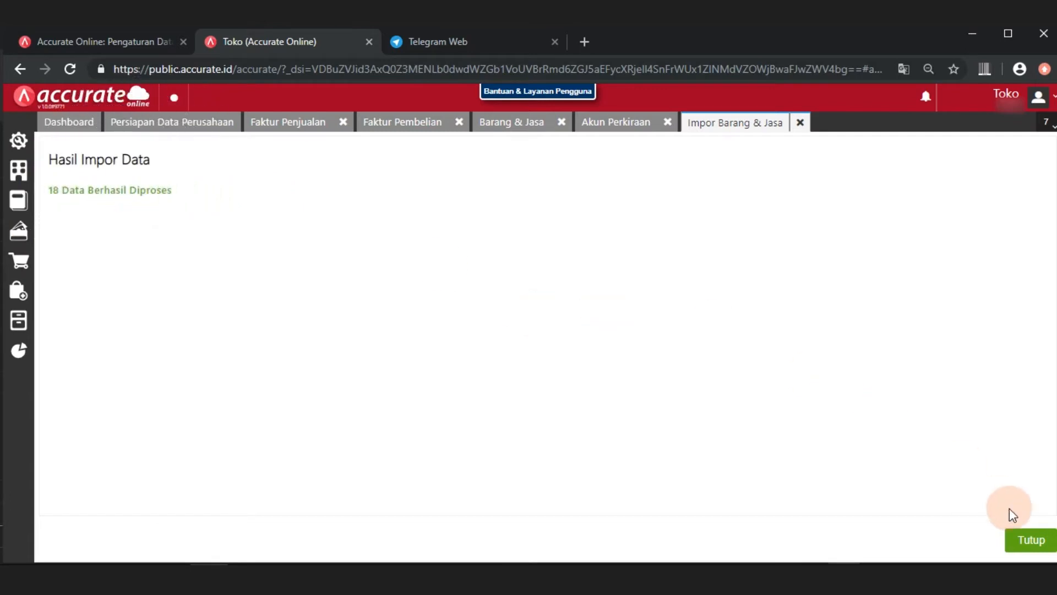
# Close the import results and review the imported products in the Barang & Jasa list
pyautogui.click(1031, 542)
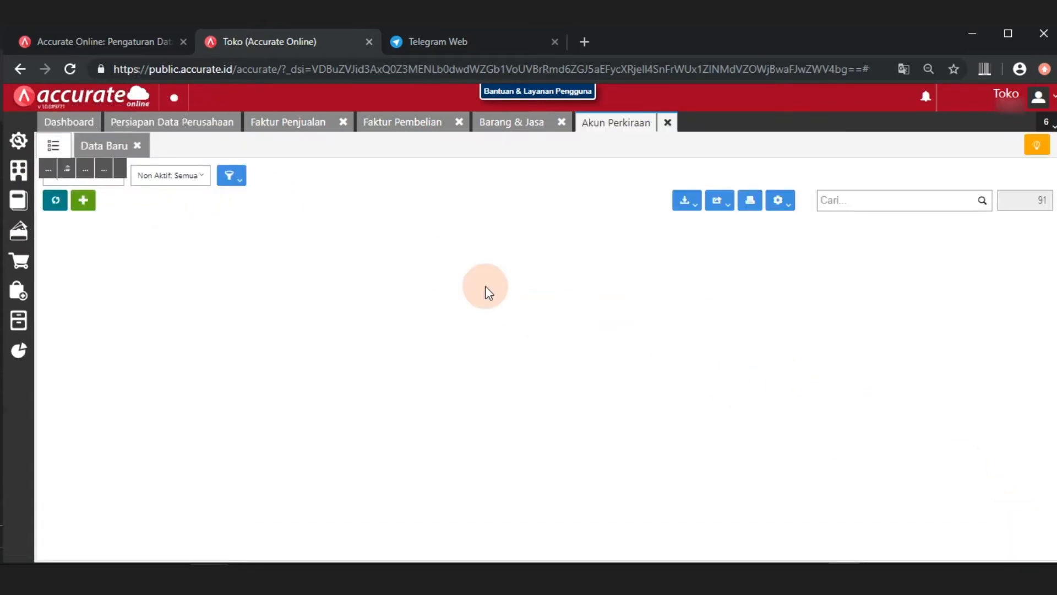
pyautogui.click(512, 121)
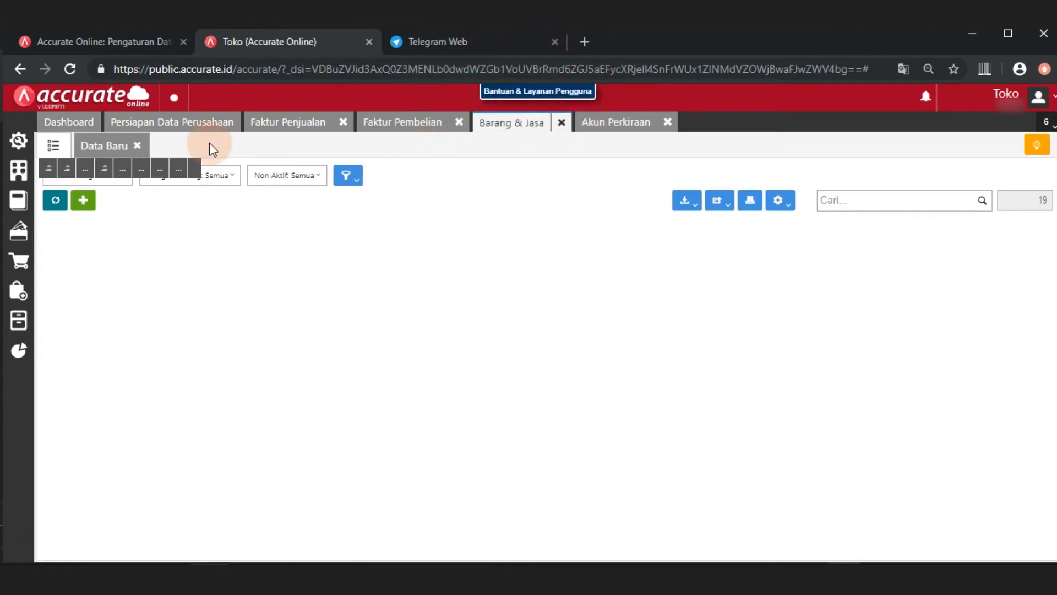
pyautogui.click(53, 145)
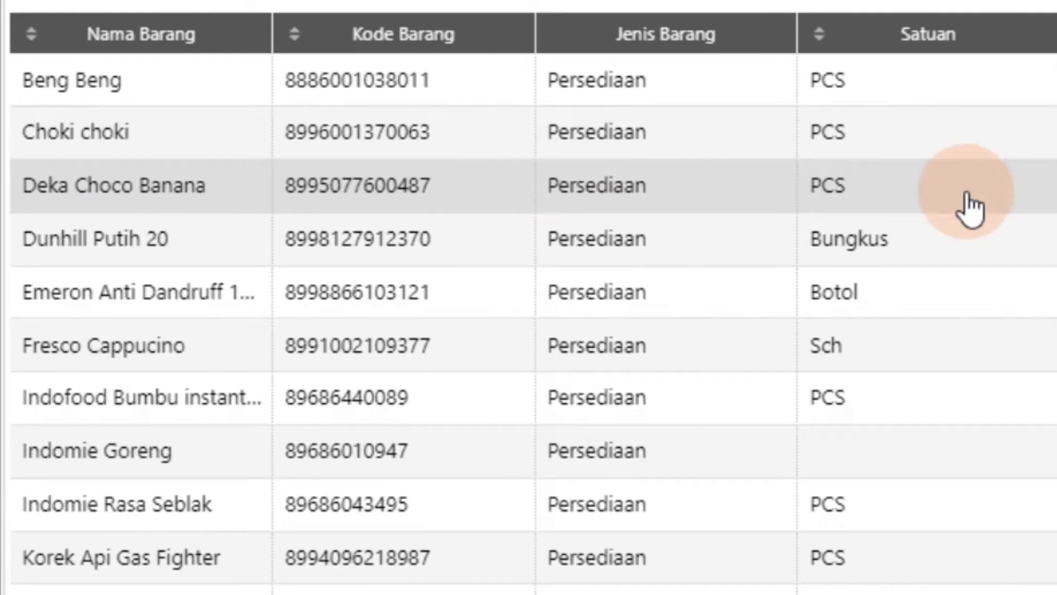
pyautogui.scroll(-3, 1052, 542)
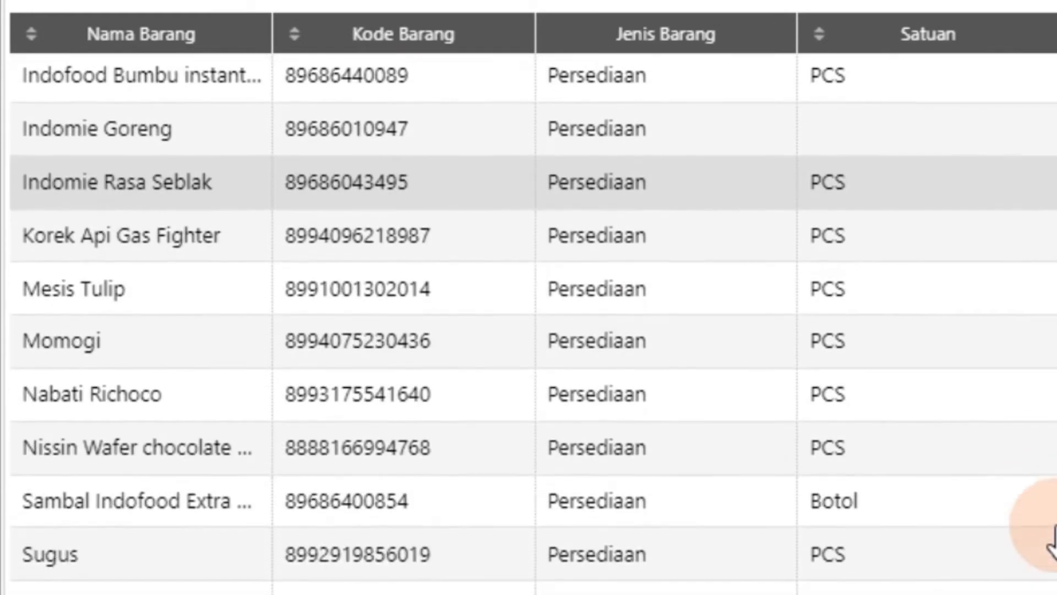
pyautogui.scroll(2, 1053, 542)
pyautogui.scroll(1, 1052, 528)
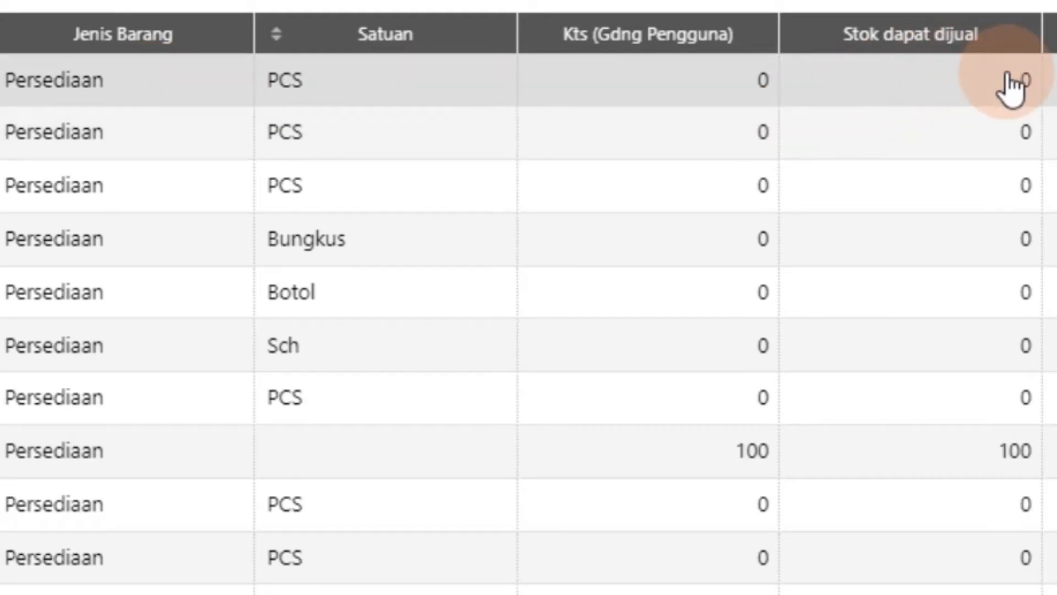
# Open the Beng Beng item, check its Saldo Awal section and entry form without adding anything, and return to the item list
pyautogui.click(958, 99)
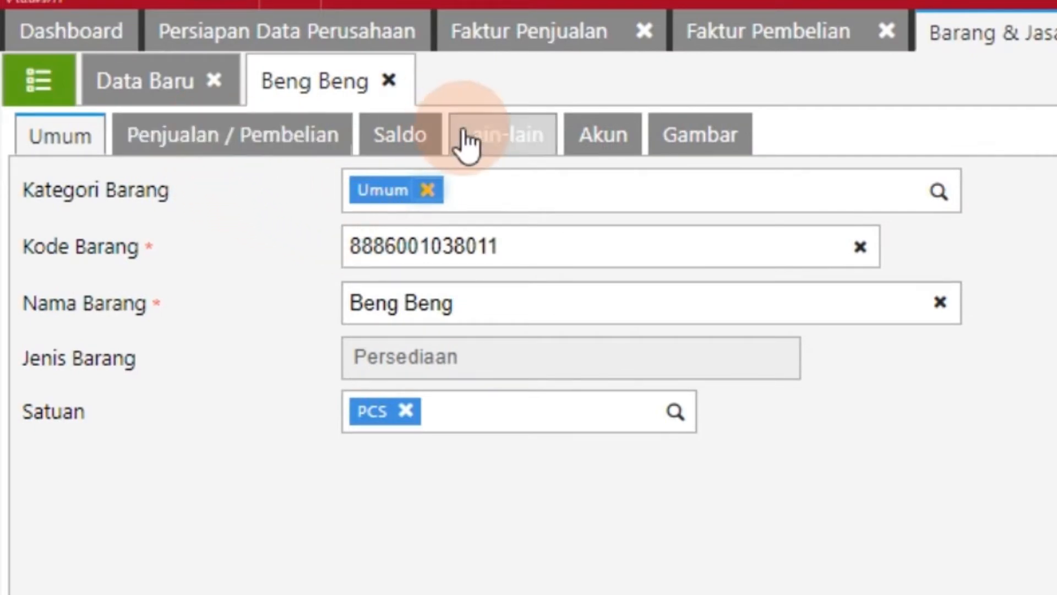
pyautogui.click(410, 154)
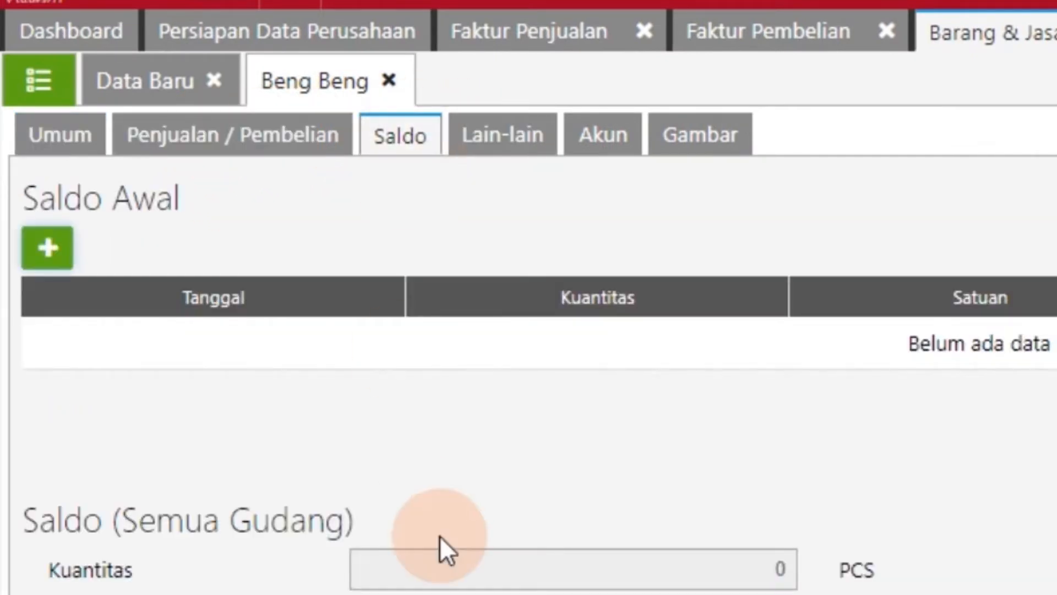
pyautogui.click(49, 249)
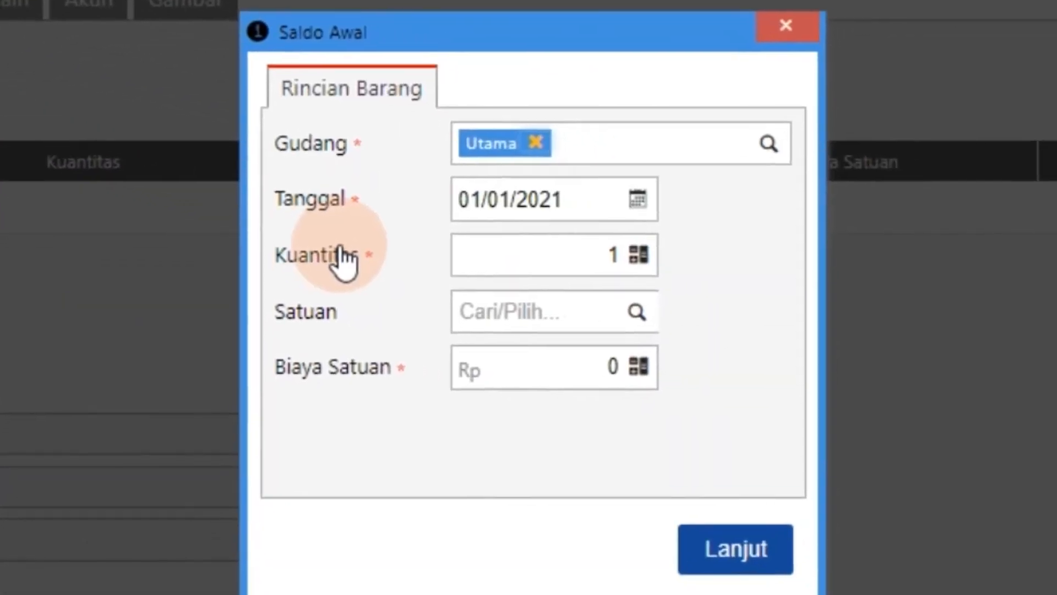
pyautogui.click(563, 269)
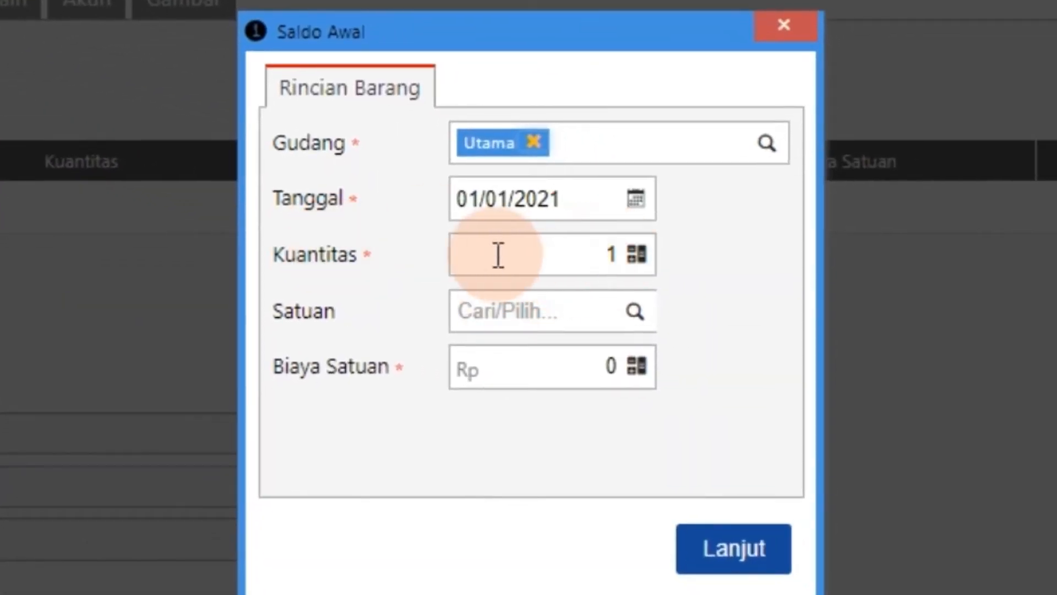
pyautogui.click(798, 30)
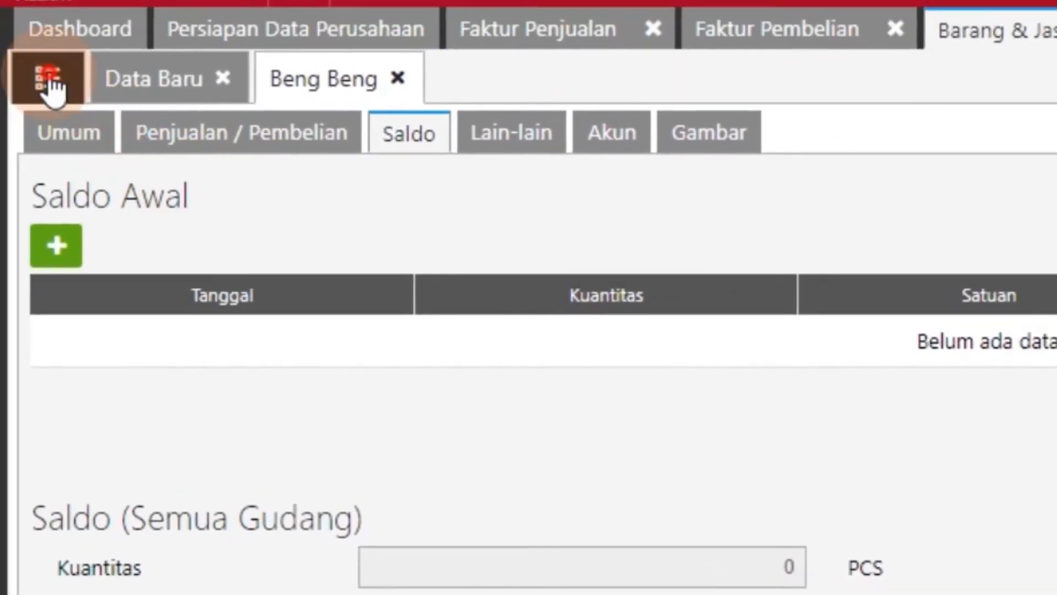
pyautogui.click(49, 82)
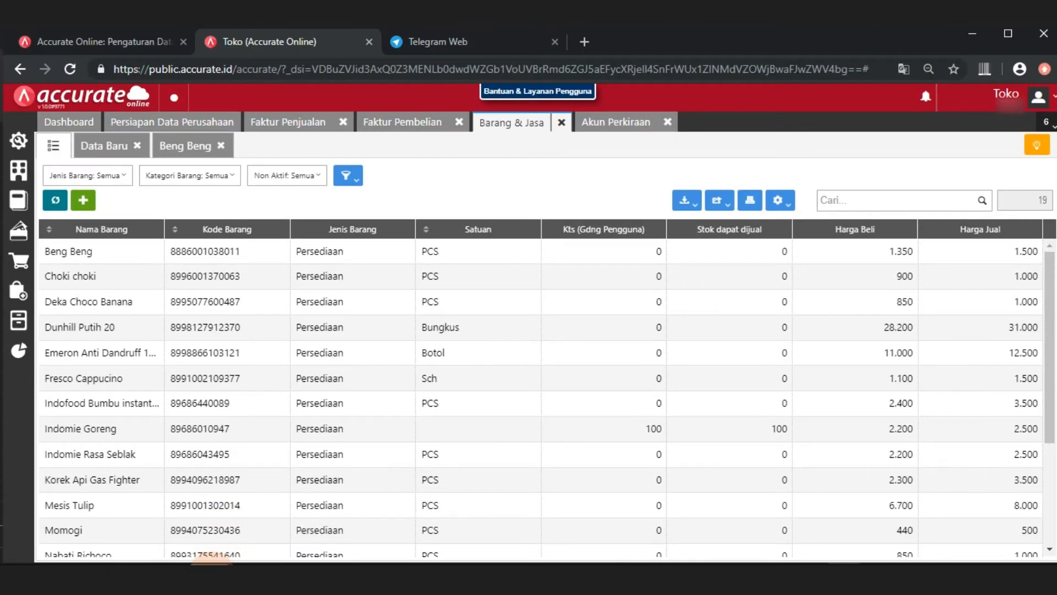
# Switch to the Excel import template and examine its columns to locate the ones for opening balances
pyautogui.click(211, 573)
pyautogui.click(212, 561)
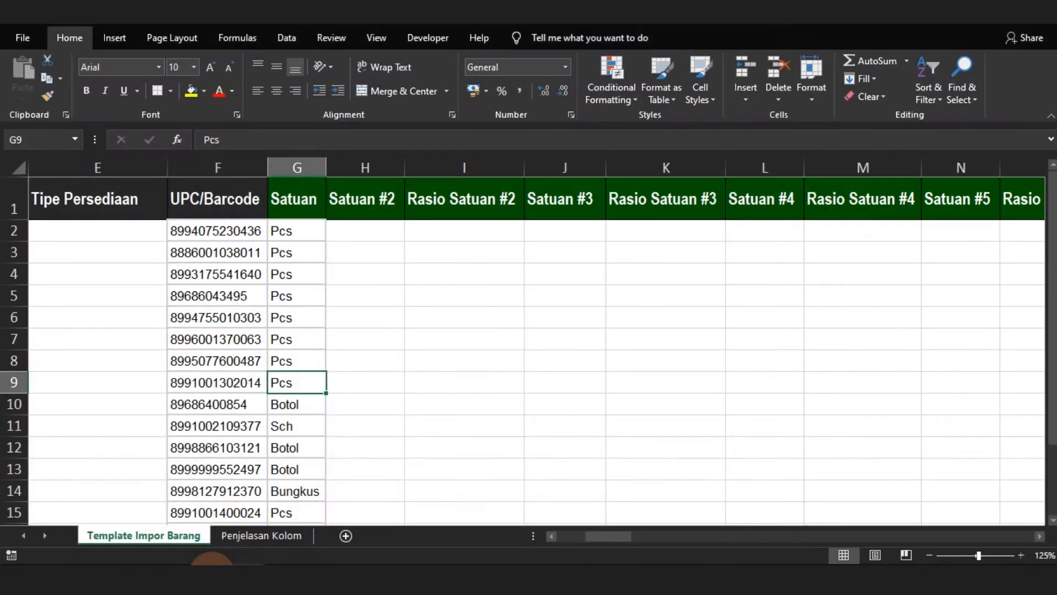
pyautogui.press('Left')
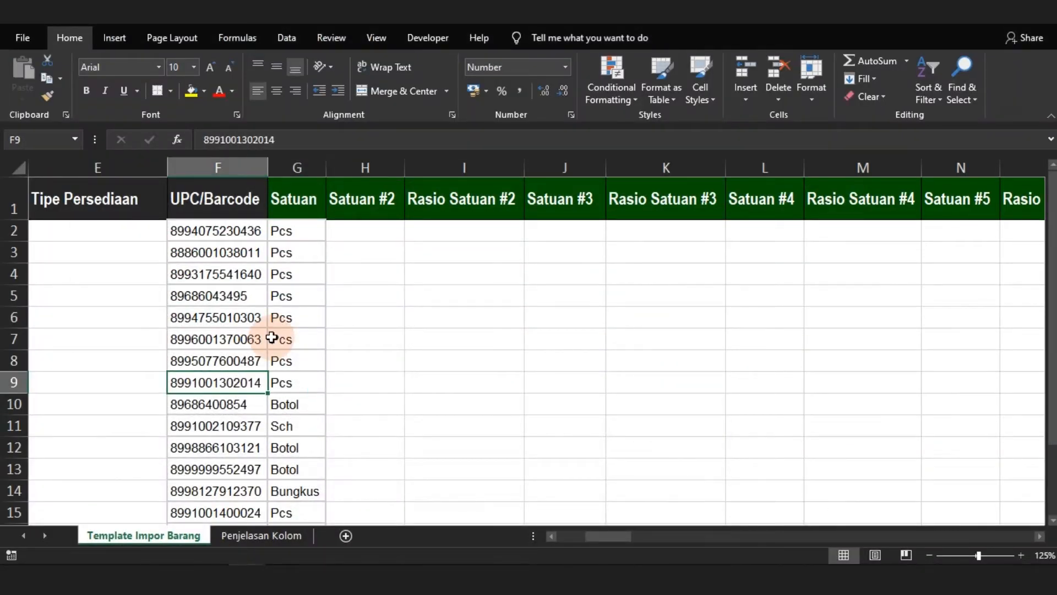
pyautogui.press('Home')
pyautogui.press('Right')
pyautogui.press('Right')
pyautogui.press('Right')
pyautogui.press('Right')
pyautogui.press('Up')
pyautogui.press('Up')
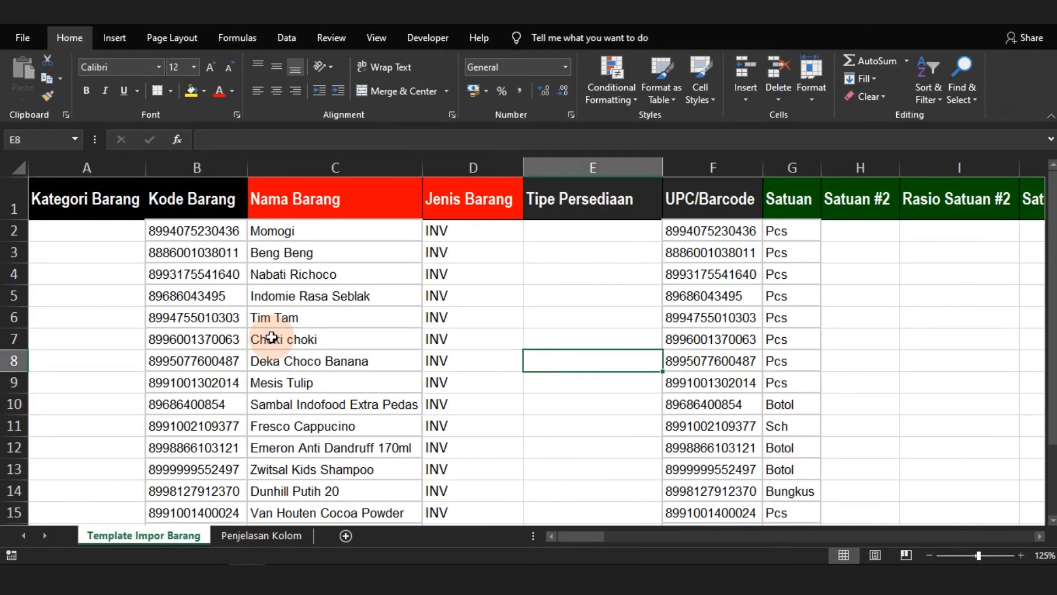
pyautogui.press('Right')
pyautogui.press('Right')
pyautogui.press('Right')
pyautogui.press('Right')
pyautogui.press('Right')
pyautogui.press('Right')
pyautogui.press('Right')
pyautogui.press('Right')
pyautogui.press('Right')
pyautogui.press('Right')
pyautogui.press('Right')
pyautogui.press('Right')
pyautogui.press('Right')
pyautogui.press('Right')
pyautogui.press('Right')
pyautogui.press('Right')
pyautogui.press('Right')
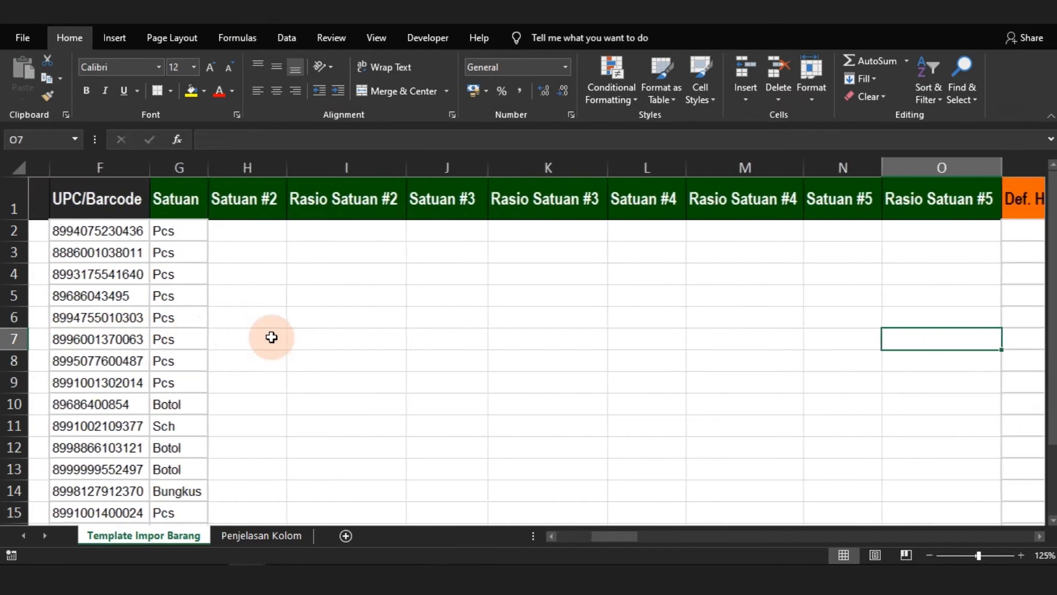
pyautogui.press('Right')
pyautogui.press('Right')
pyautogui.press('Right')
pyautogui.press('Right')
pyautogui.press('Right')
pyautogui.press('Right')
pyautogui.press('Right')
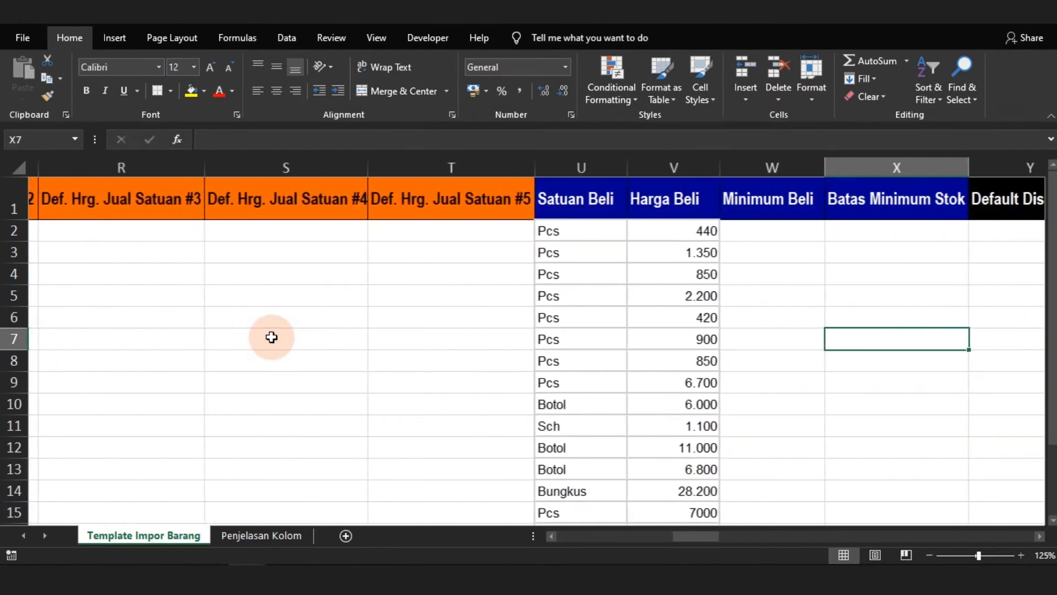
pyautogui.press('Right')
pyautogui.press('Right')
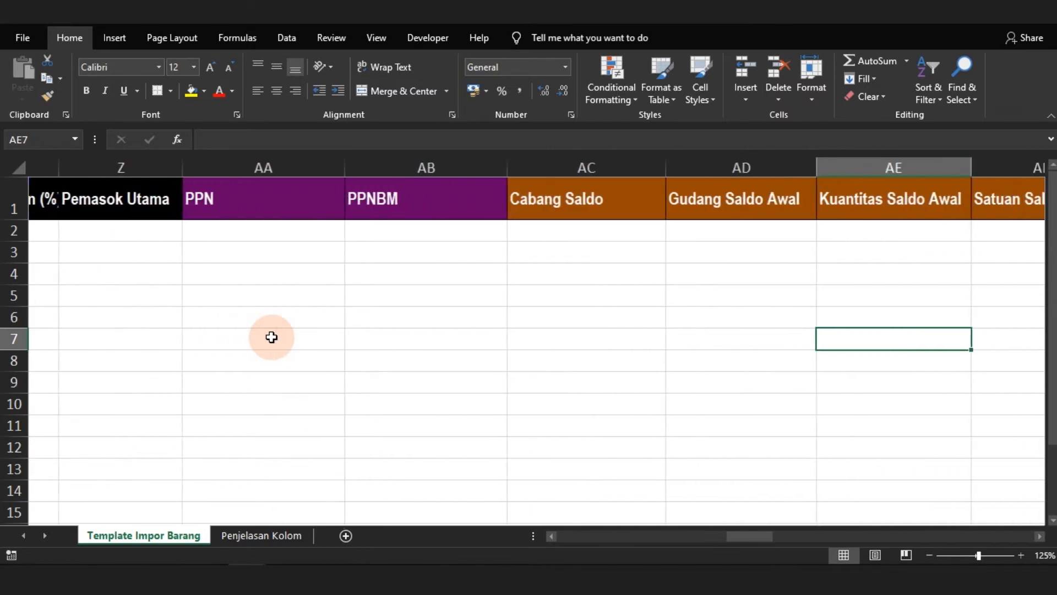
pyautogui.press('Left')
pyautogui.press('Right')
pyautogui.press('Right')
pyautogui.press('Right')
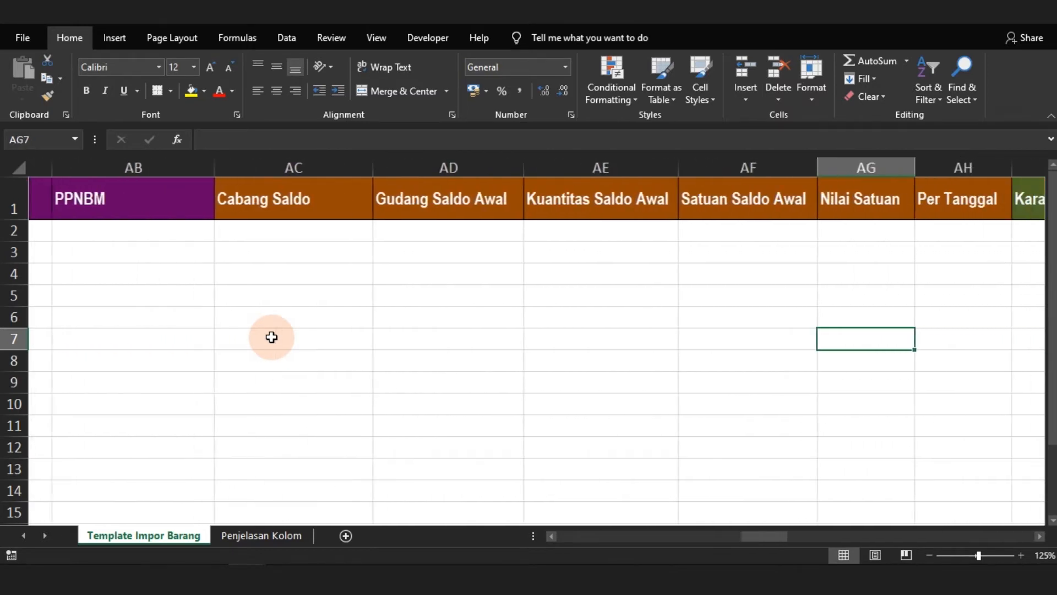
# Enter 50 as the Kuantitas Saldo Awal of the first product in AE2 and copy that cell
pyautogui.press('Left')
pyautogui.press('Left')
pyautogui.press('Up')
pyautogui.press('Up')
pyautogui.press('Up')
pyautogui.press('Up')
pyautogui.press('Up')
pyautogui.press('Up')
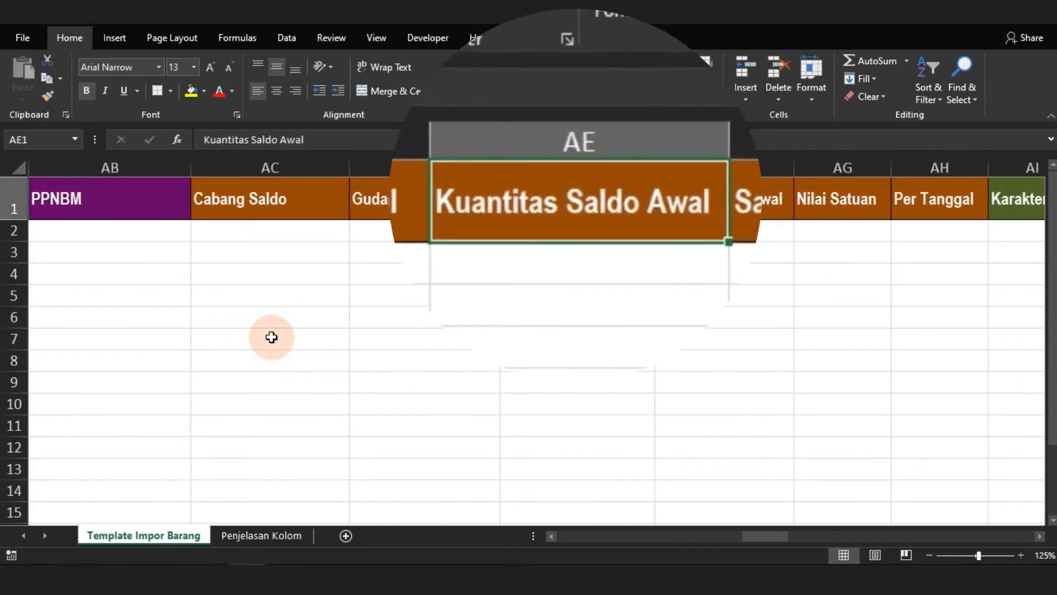
pyautogui.press('Down')
pyautogui.press('Left')
pyautogui.press('Right')
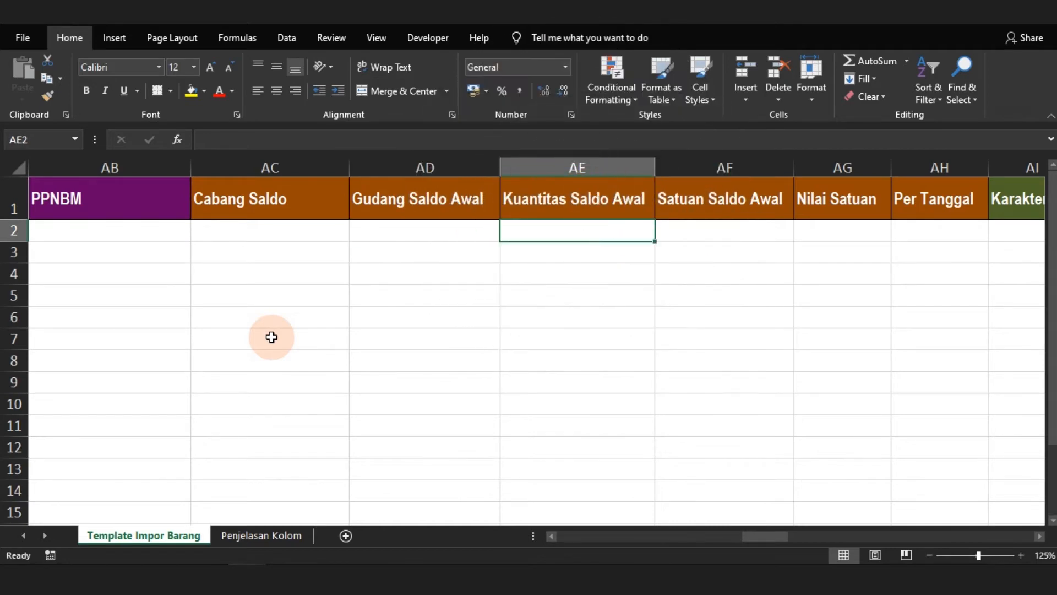
pyautogui.write('50')
pyautogui.hotkey('ctrl', 'Return')
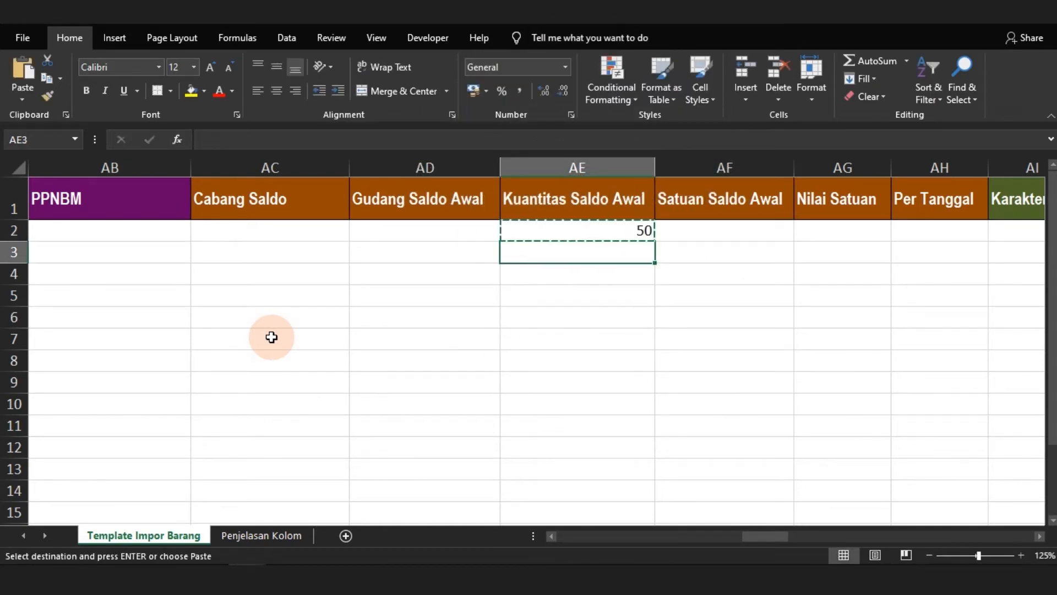
# Paste the opening quantity 50 into AE3:AE19 for the remaining products and check the filled column
pyautogui.hotkey('shift', 'Down')
pyautogui.hotkey('shift', 'Down')
pyautogui.hotkey('shift', 'Down')
pyautogui.hotkey('shift', 'Down')
pyautogui.hotkey('shift', 'Down')
pyautogui.hotkey('shift', 'Down')
pyautogui.hotkey('shift', 'Down')
pyautogui.hotkey('shift', 'Down')
pyautogui.hotkey('shift', 'Down')
pyautogui.hotkey('shift', 'Down')
pyautogui.hotkey('shift', 'Down')
pyautogui.hotkey('shift', 'Down')
pyautogui.hotkey('shift', 'Down')
pyautogui.hotkey('shift', 'Down')
pyautogui.hotkey('shift', 'Down')
pyautogui.hotkey('shift', 'Down')
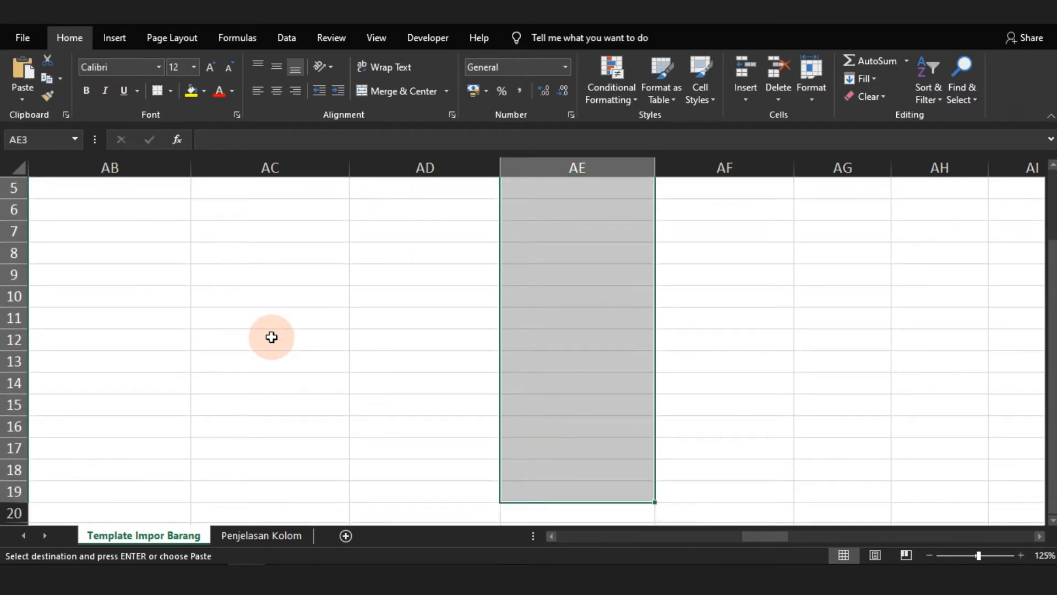
pyautogui.hotkey('ctrl', 'v')
pyautogui.hotkey('ctrl', 'Down')
pyautogui.press('Left')
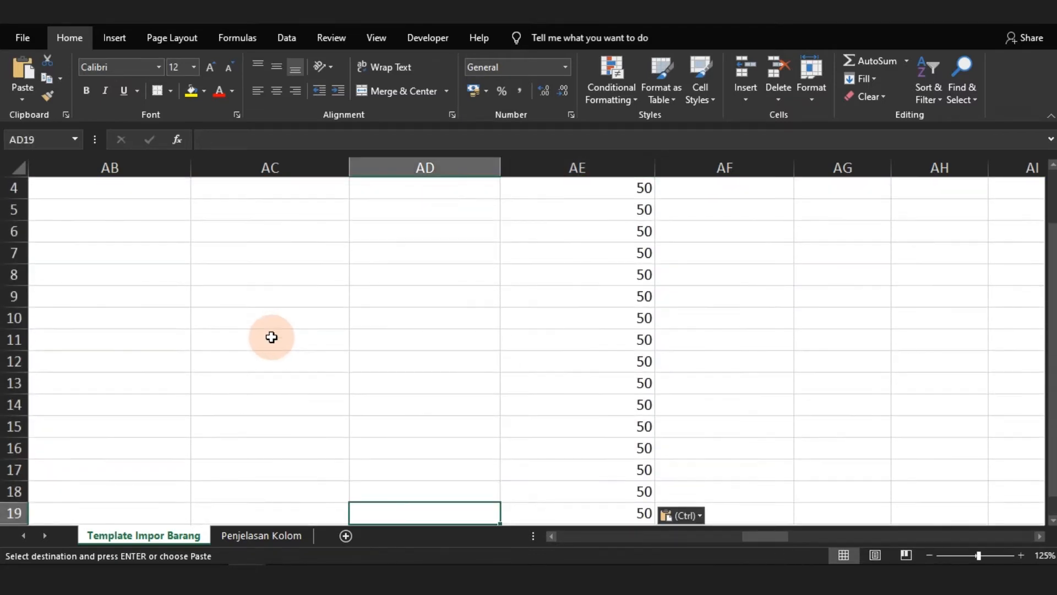
pyautogui.hotkey('ctrl', 'Left')
pyautogui.press('Down')
pyautogui.hotkey('ctrl', 'Right')
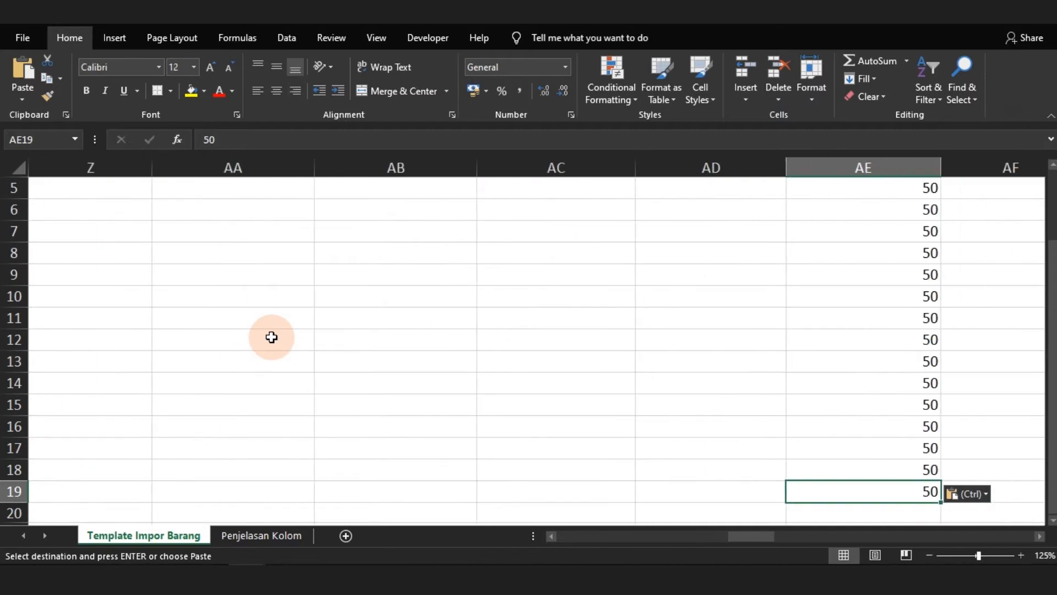
pyautogui.hotkey('ctrl', 'Up')
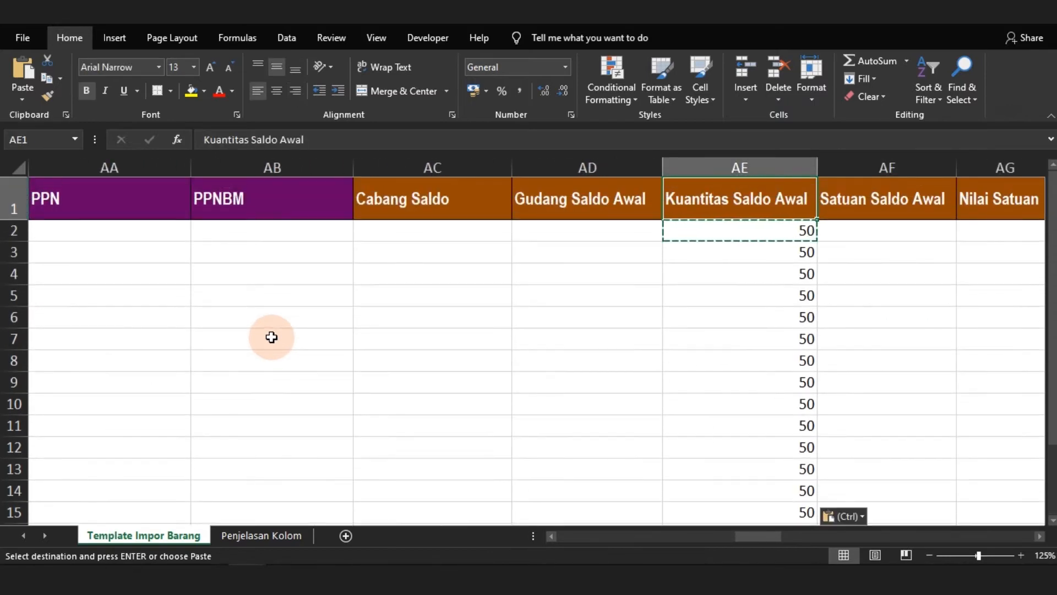
pyautogui.press('Down')
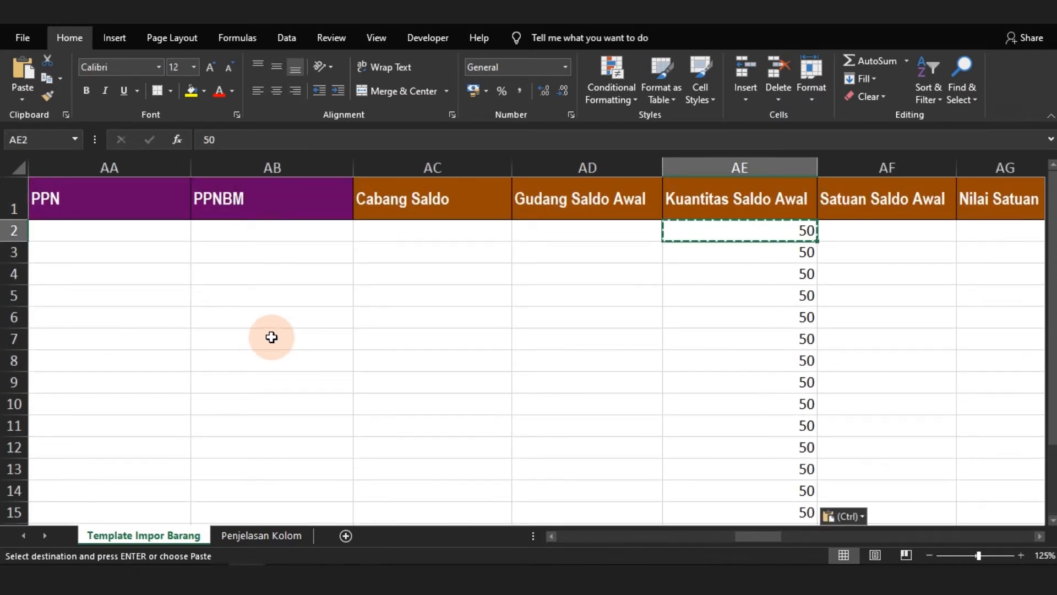
# Copy the units of all products from Satuan Beli into the Satuan Saldo Awal column, starting at AF2
pyautogui.press('Left')
pyautogui.press('Left')
pyautogui.press('Left')
pyautogui.press('Left')
pyautogui.press('Left')
pyautogui.press('Left')
pyautogui.press('Left')
pyautogui.press('Left')
pyautogui.press('Left')
pyautogui.press('Left')
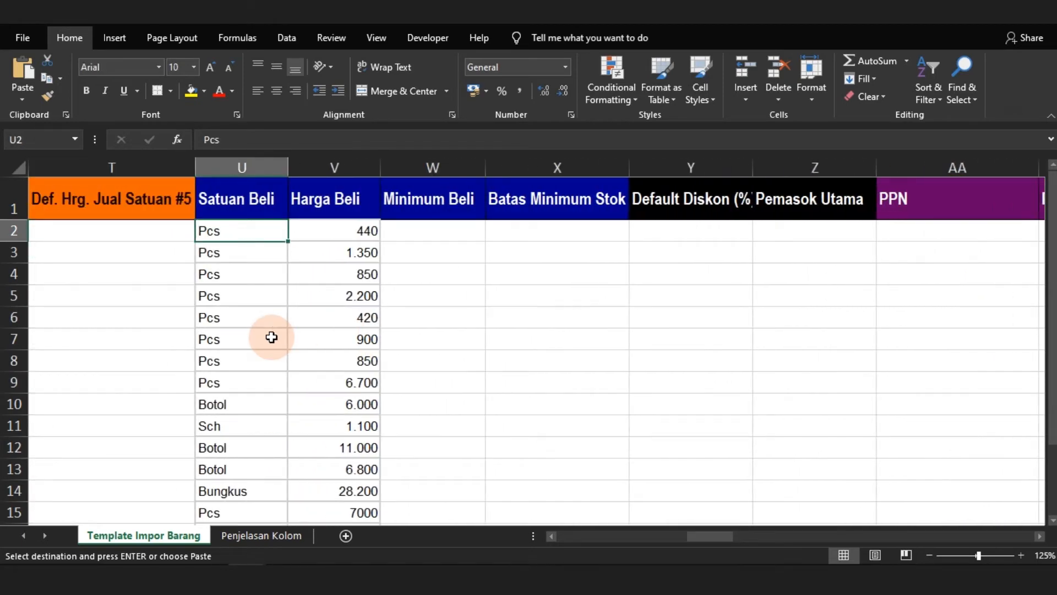
pyautogui.hotkey('ctrl', 'shift', 'Down')
pyautogui.hotkey('ctrl', 'v')
pyautogui.hotkey('ctrl', 'c')
pyautogui.press('Right')
pyautogui.press('Right')
pyautogui.press('Right')
pyautogui.press('Right')
pyautogui.press('Right')
pyautogui.press('Right')
pyautogui.press('Right')
pyautogui.press('Right')
pyautogui.press('Right')
pyautogui.press('Right')
pyautogui.press('Right')
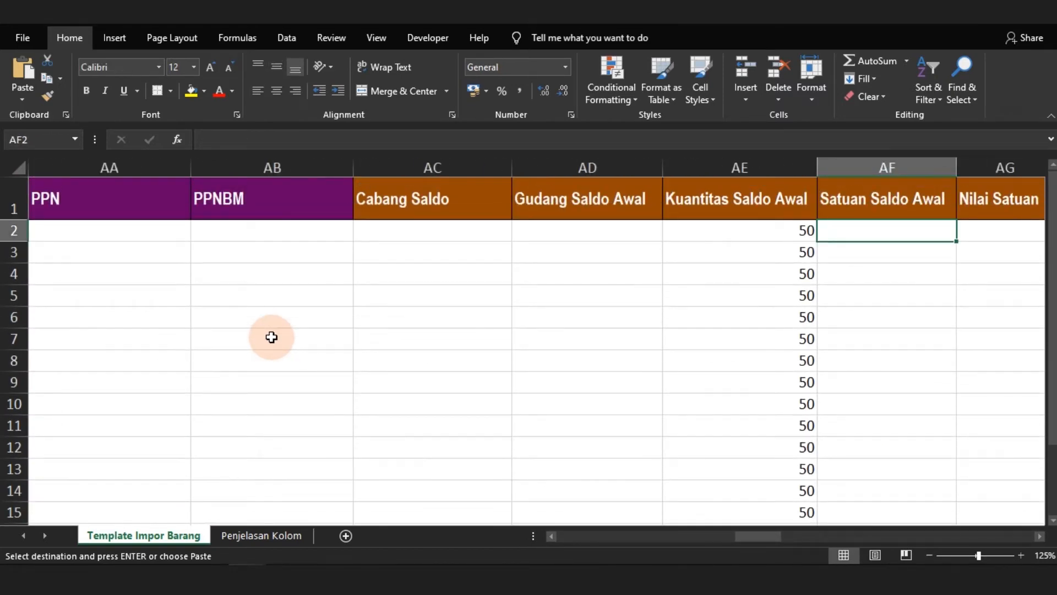
pyautogui.hotkey('ctrl', 'shift', 'Down')
pyautogui.hotkey('ctrl', 'v')
# Copy the purchase prices in V2:V19 from Harga Beli into the Nilai Satuan column, starting at AG2
pyautogui.press('Right')
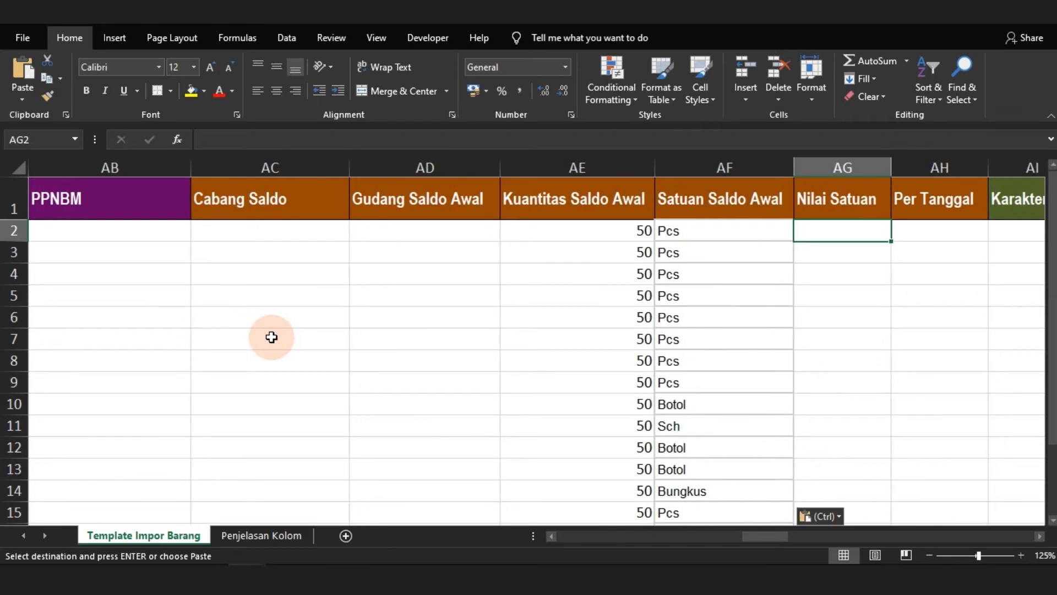
pyautogui.press('Left')
pyautogui.press('Left')
pyautogui.press('Left')
pyautogui.press('Left')
pyautogui.press('Left')
pyautogui.press('Left')
pyautogui.press('Left')
pyautogui.press('Left')
pyautogui.press('Left')
pyautogui.press('Left')
pyautogui.press('Left')
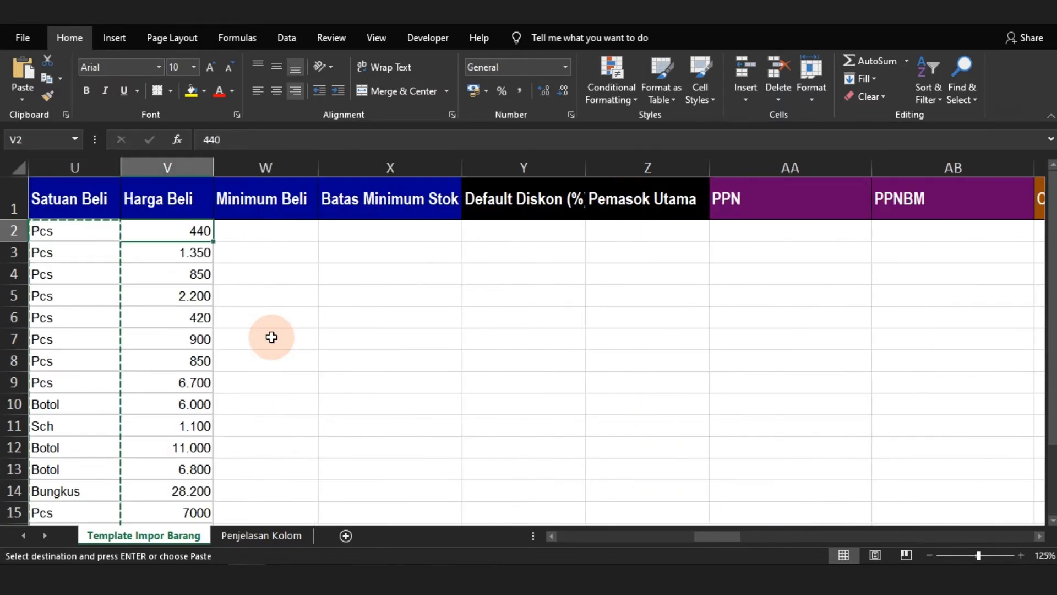
pyautogui.hotkey('ctrl', 'shift', 'Down')
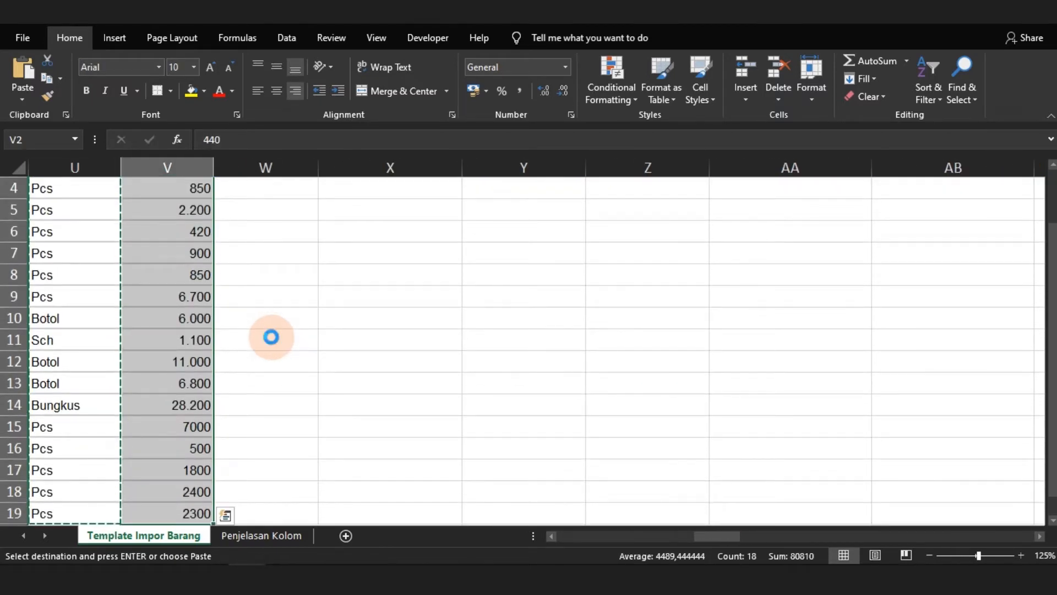
pyautogui.press('Right')
pyautogui.press('Right')
pyautogui.press('Right')
pyautogui.press('Right')
pyautogui.press('Right')
pyautogui.press('Right')
pyautogui.press('Right')
pyautogui.press('Right')
pyautogui.press('Right')
pyautogui.press('Right')
pyautogui.press('Right')
pyautogui.press('Up')
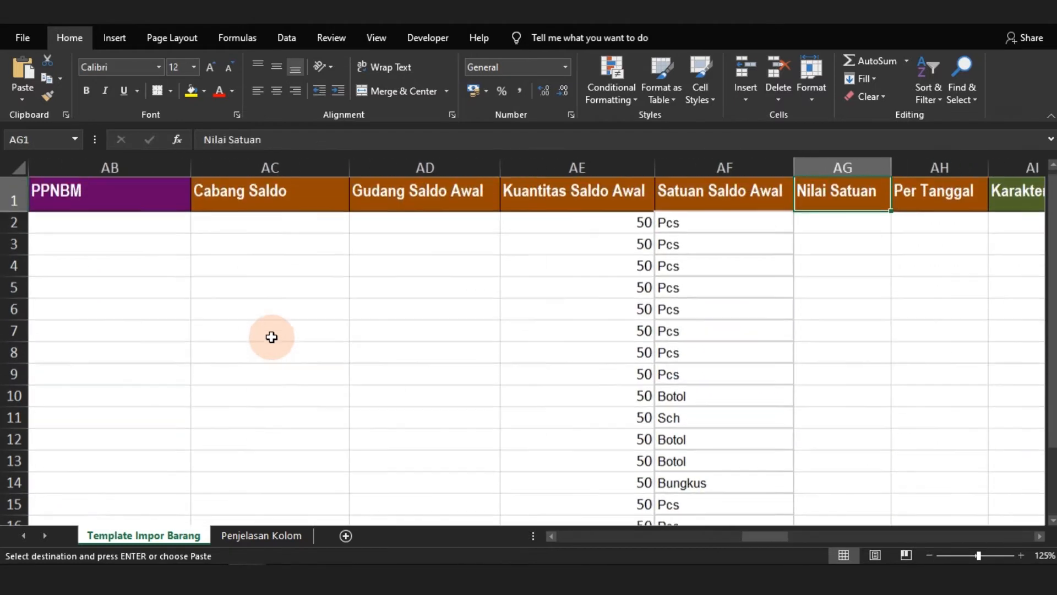
pyautogui.press('Down')
pyautogui.hotkey('ctrl', 'v')
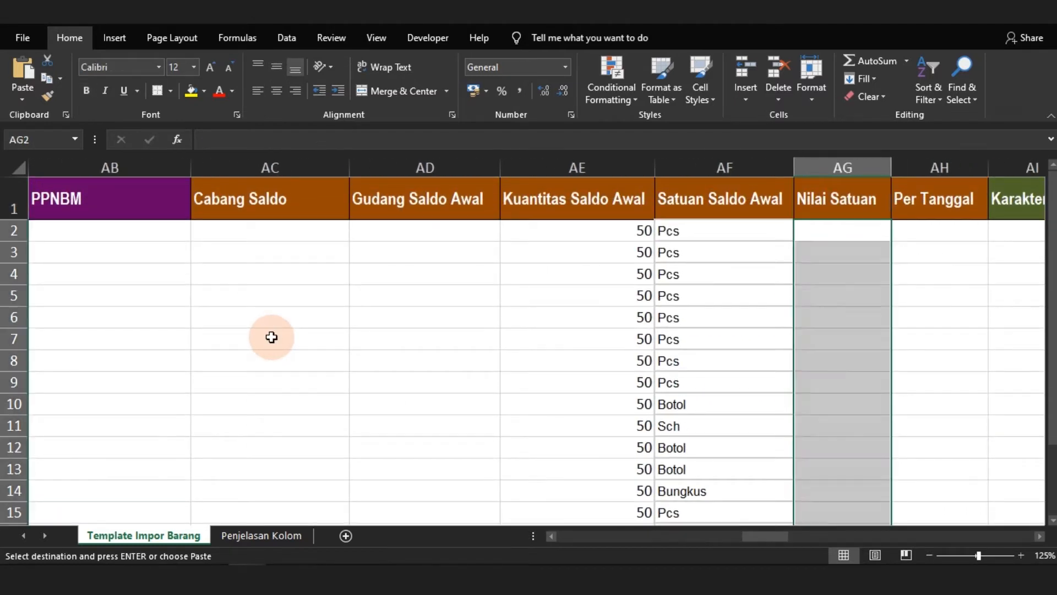
# Enter 01/01/2021 as the Per Tanggal date of the first product in AH2
pyautogui.press('Right')
pyautogui.press('Up')
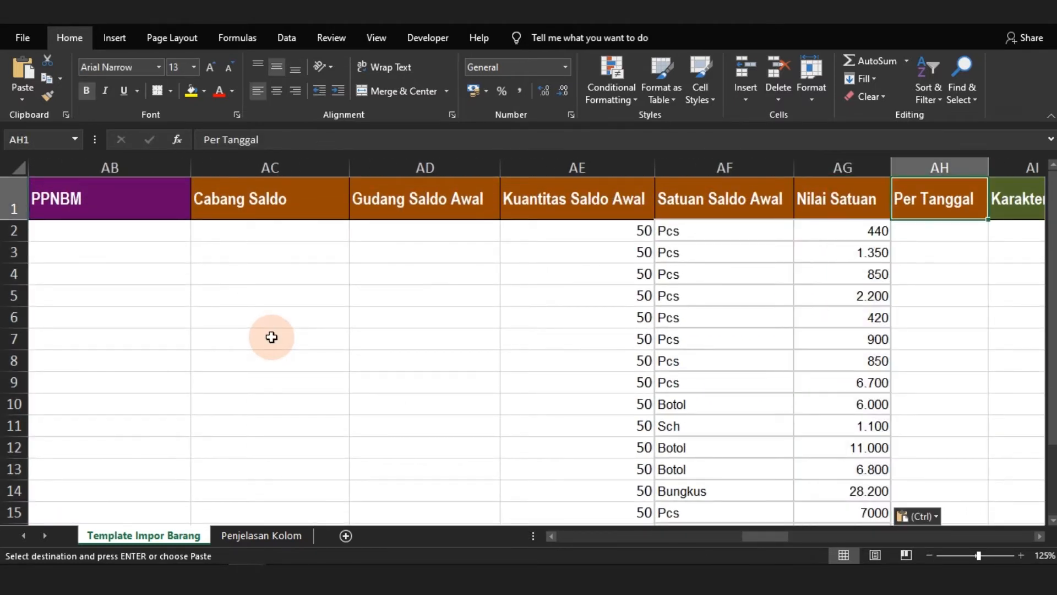
pyautogui.press('Down')
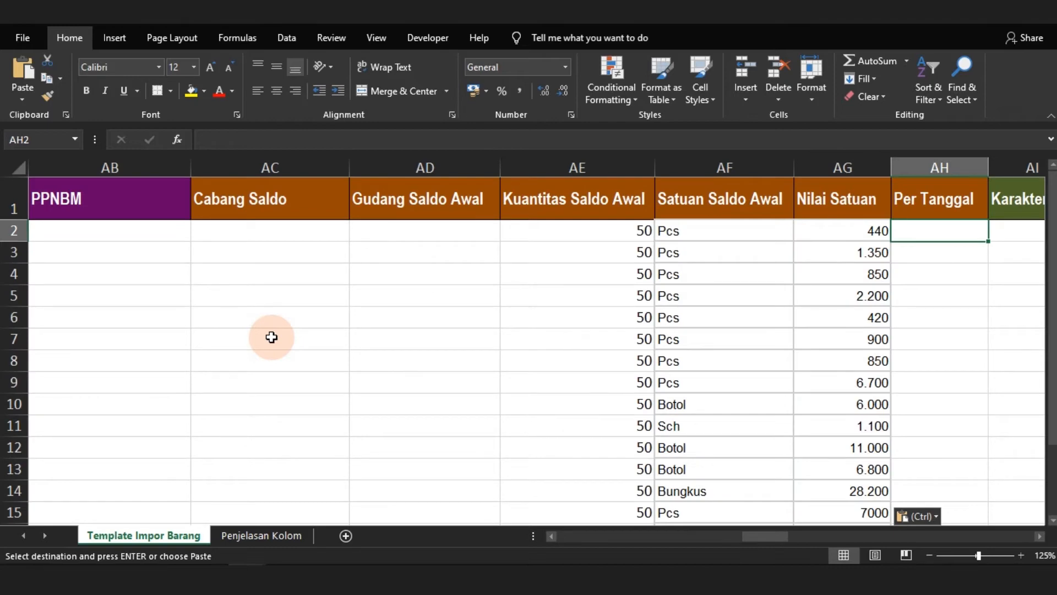
pyautogui.write('01/01/2021')
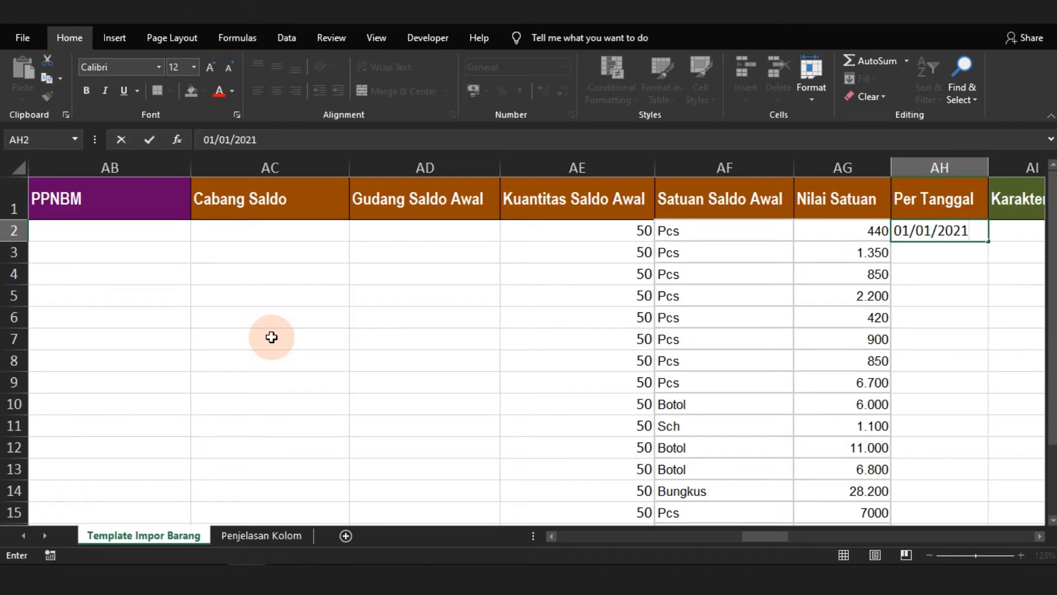
pyautogui.press('Right')
pyautogui.press('Left')
pyautogui.press('Up')
pyautogui.press('Down')
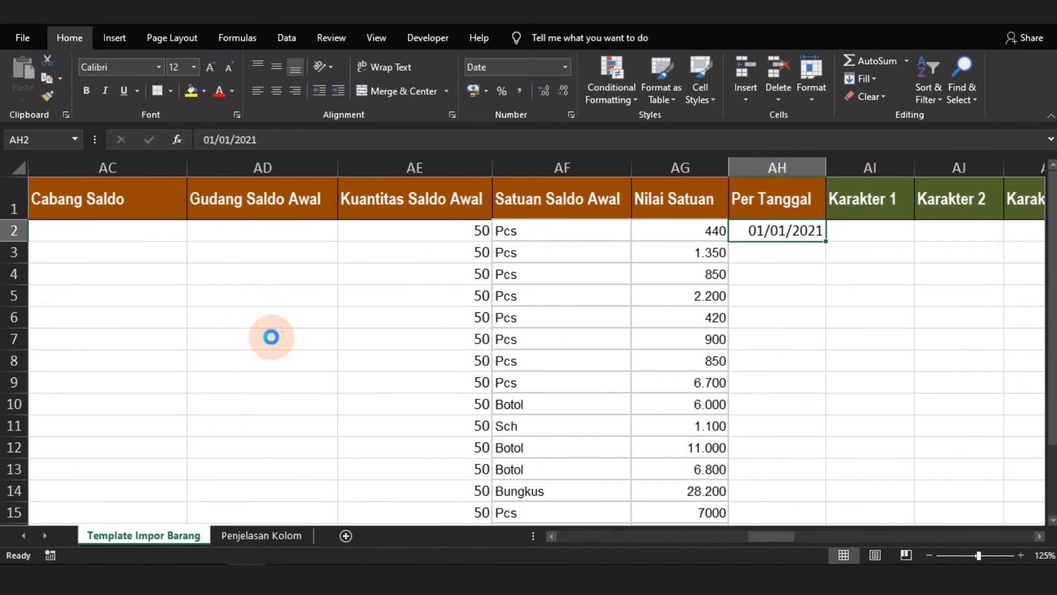
# Copy the date 01/01/2021 from AH2 down the Per Tanggal column to row 19 and return to its header
pyautogui.hotkey('ctrl', 'c')
pyautogui.press('Down')
pyautogui.press('Left')
pyautogui.hotkey('ctrl', 'Down')
pyautogui.press('Right')
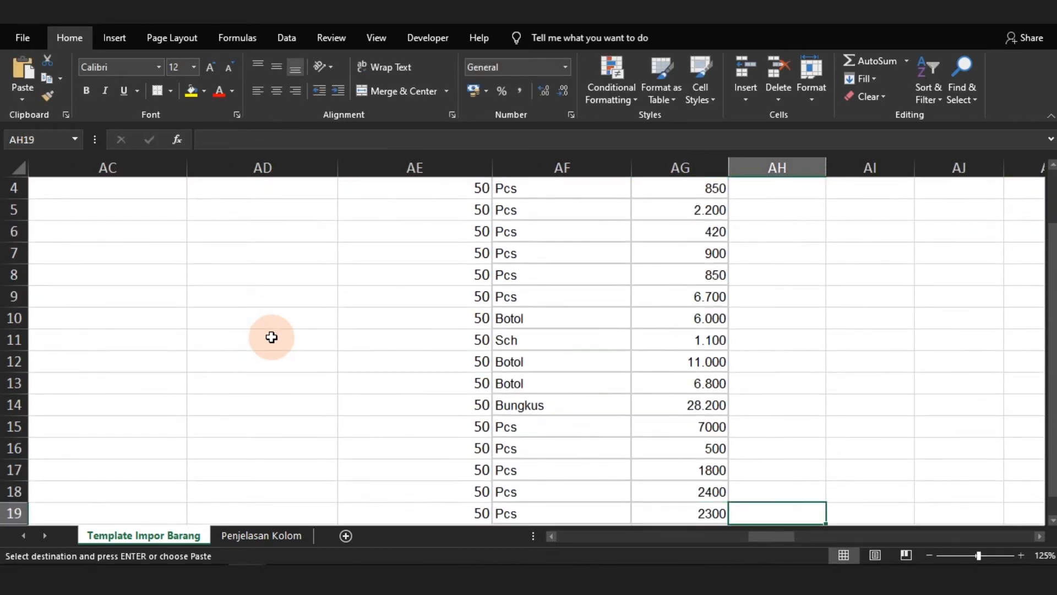
pyautogui.hotkey('ctrl', 'shift', 'Up')
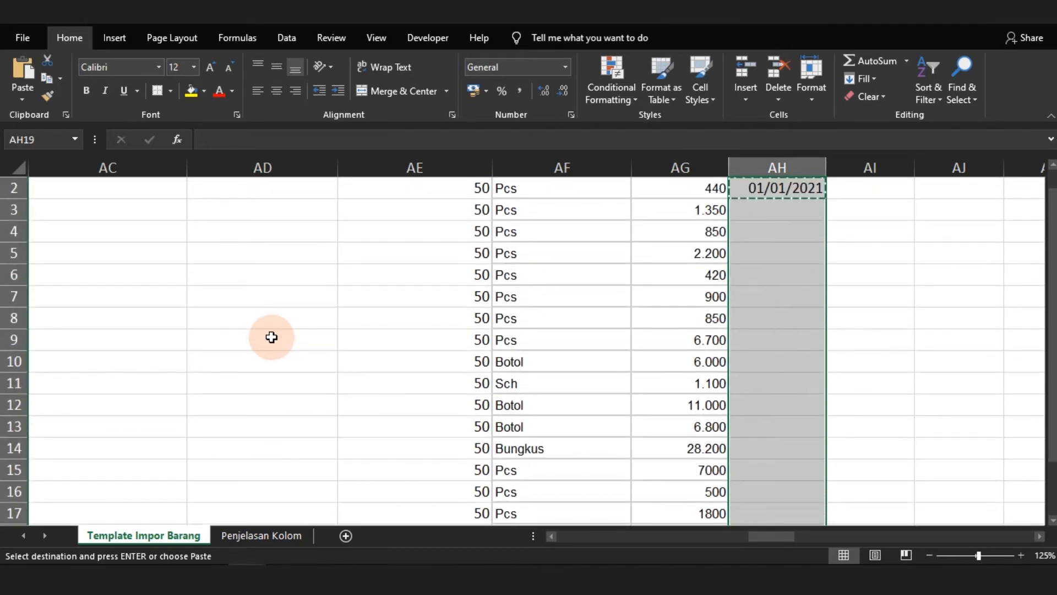
pyautogui.hotkey('ctrl', 'v')
pyautogui.press('Up')
pyautogui.press('Up')
pyautogui.press('Up')
pyautogui.press('Up')
pyautogui.press('Up')
pyautogui.press('Up')
pyautogui.press('Up')
pyautogui.press('Up')
pyautogui.press('Up')
pyautogui.press('Up')
pyautogui.press('Up')
pyautogui.press('Up')
pyautogui.press('Up')
pyautogui.press('Up')
pyautogui.press('Up')
pyautogui.press('Up')
pyautogui.press('Up')
pyautogui.press('Up')
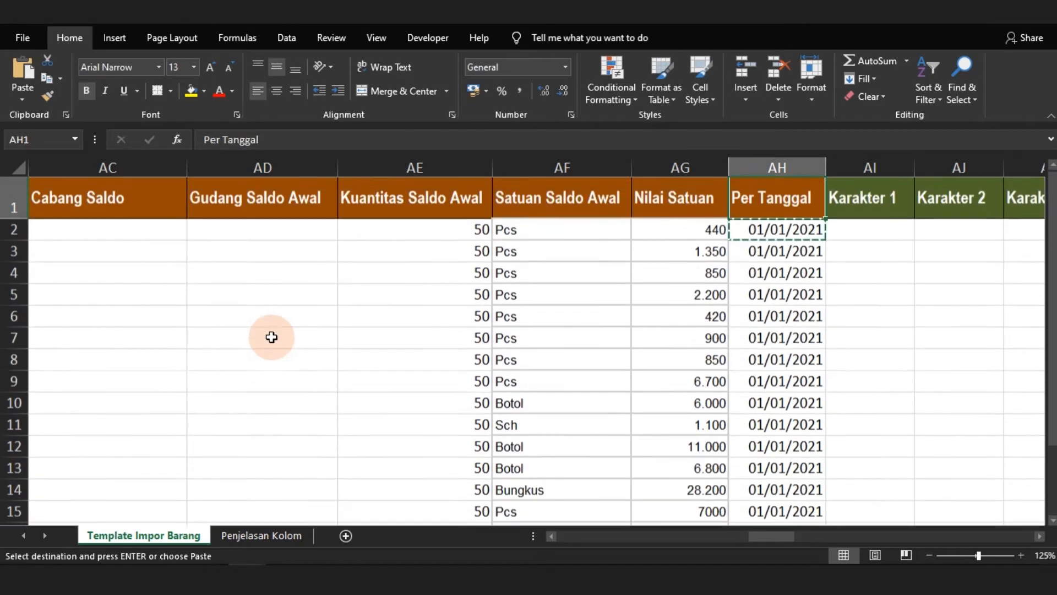
# Look over the unused Karakter and Angka columns, then review the filled product columns back to Kode Barang
pyautogui.press('Right')
pyautogui.press('Right')
pyautogui.press('Right')
pyautogui.press('Right')
pyautogui.press('Right')
pyautogui.press('Right')
pyautogui.press('Right')
pyautogui.press('Right')
pyautogui.press('Right')
pyautogui.press('Right')
pyautogui.press('Right')
pyautogui.press('Right')
pyautogui.press('Right')
pyautogui.press('Right')
pyautogui.press('Right')
pyautogui.press('Right')
pyautogui.press('Right')
pyautogui.press('Right')
pyautogui.press('Right')
pyautogui.press('Right')
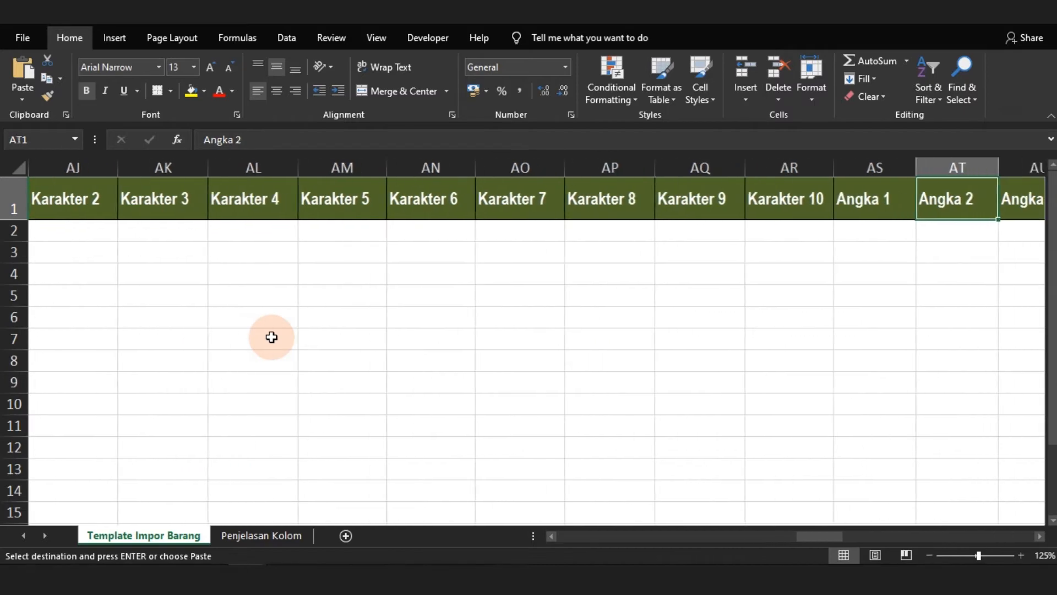
pyautogui.press('Down')
pyautogui.hotkey('ctrl', 'Right')
pyautogui.hotkey('ctrl', 'Left')
pyautogui.hotkey('ctrl', 'Left')
pyautogui.hotkey('ctrl', 'Left')
pyautogui.hotkey('ctrl', 'Left')
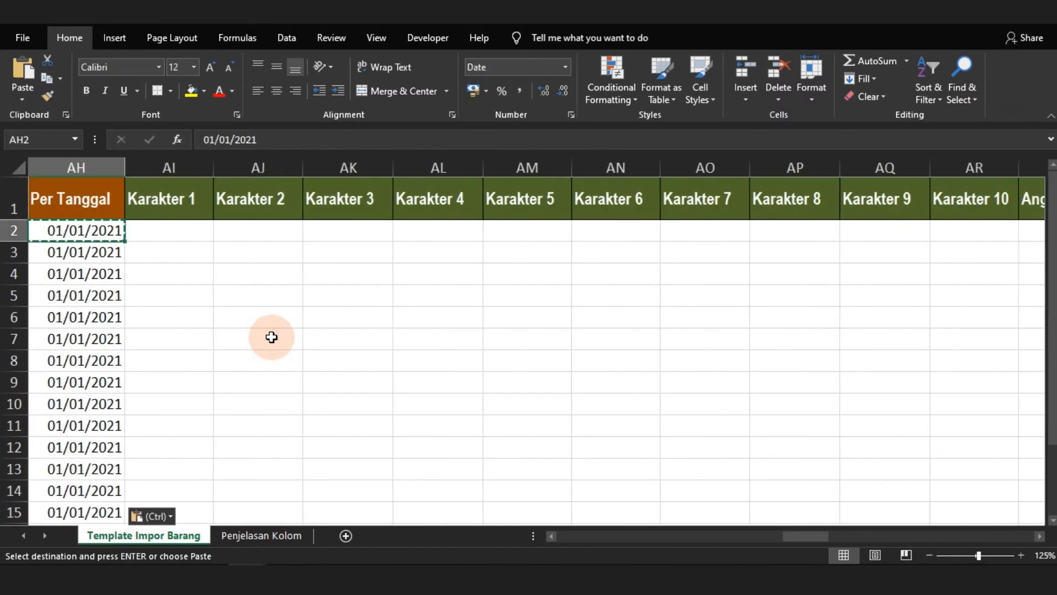
pyautogui.hotkey('ctrl', 'Left')
pyautogui.hotkey('ctrl', 'Left')
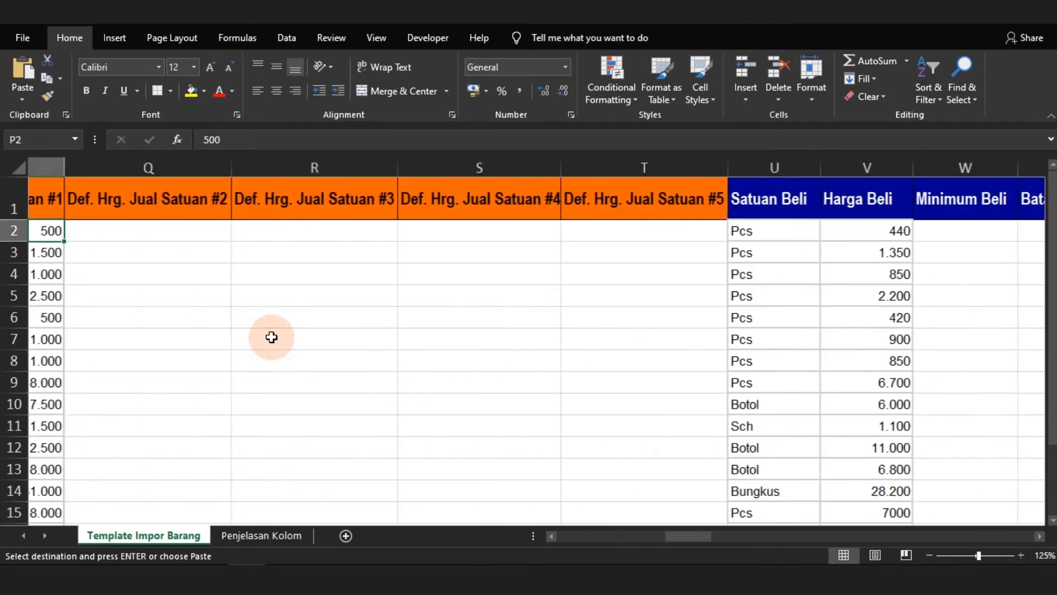
pyautogui.hotkey('ctrl', 'Left')
pyautogui.hotkey('ctrl', 'Left')
pyautogui.hotkey('ctrl', 'Left')
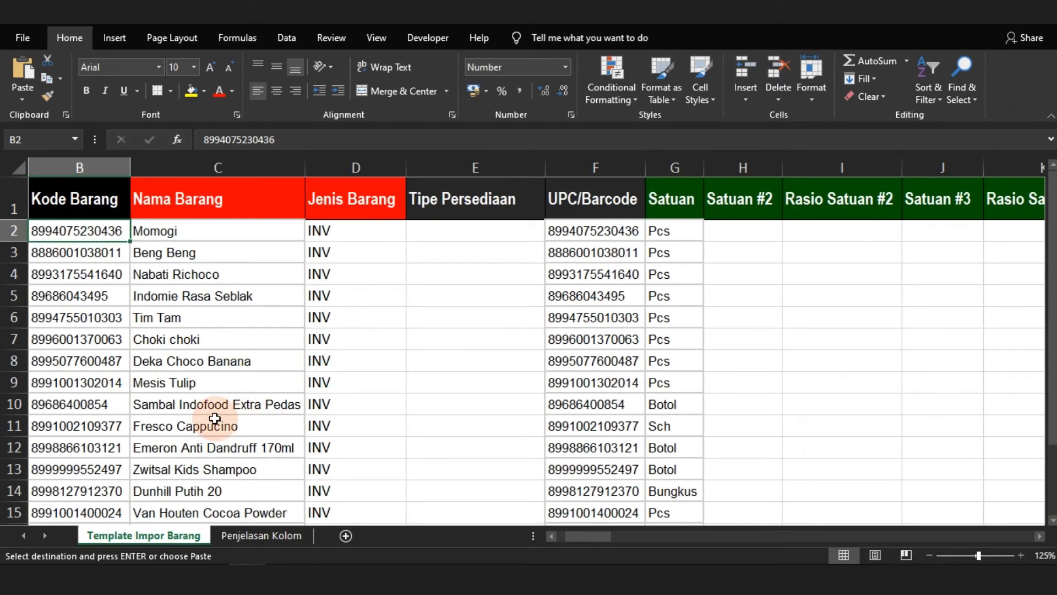
# Save the template workbook and start an Excel import of Barang & Jasa in Accurate Online
pyautogui.hotkey('ctrl', 's')
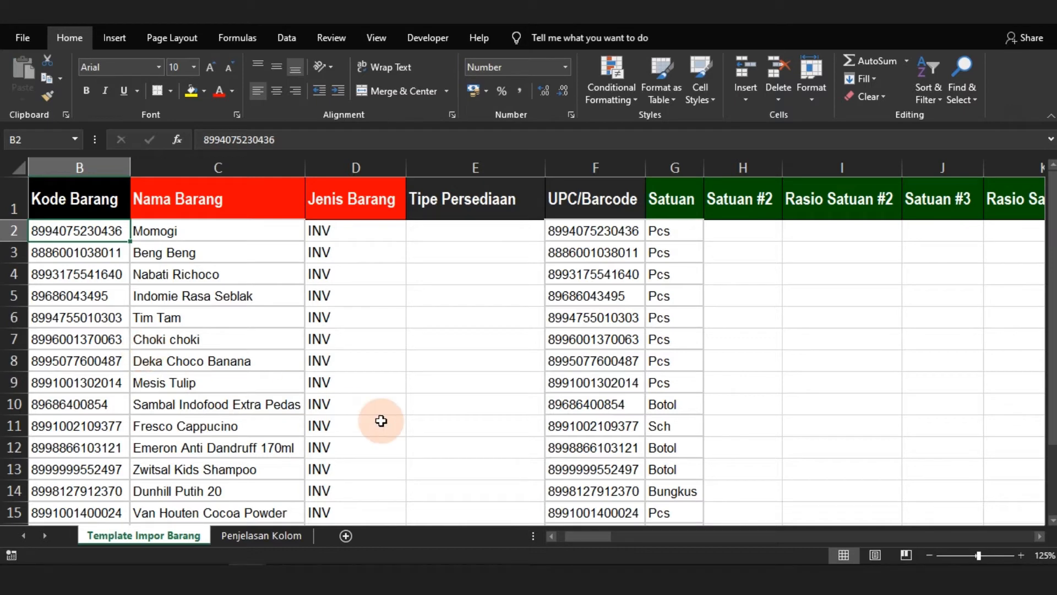
pyautogui.moveTo(209, 578)
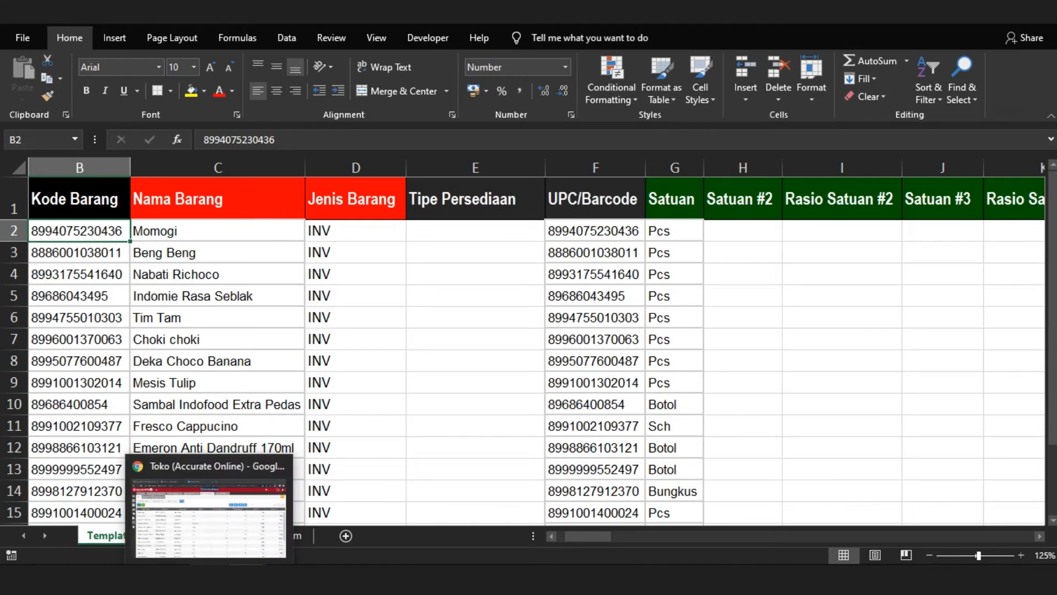
pyautogui.click(209, 512)
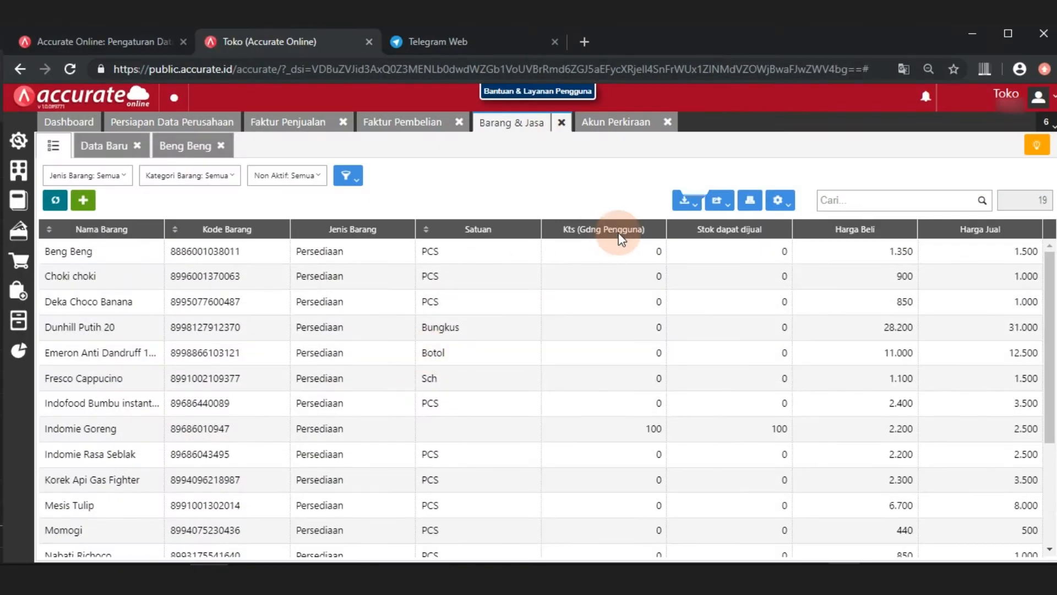
pyautogui.click(686, 200)
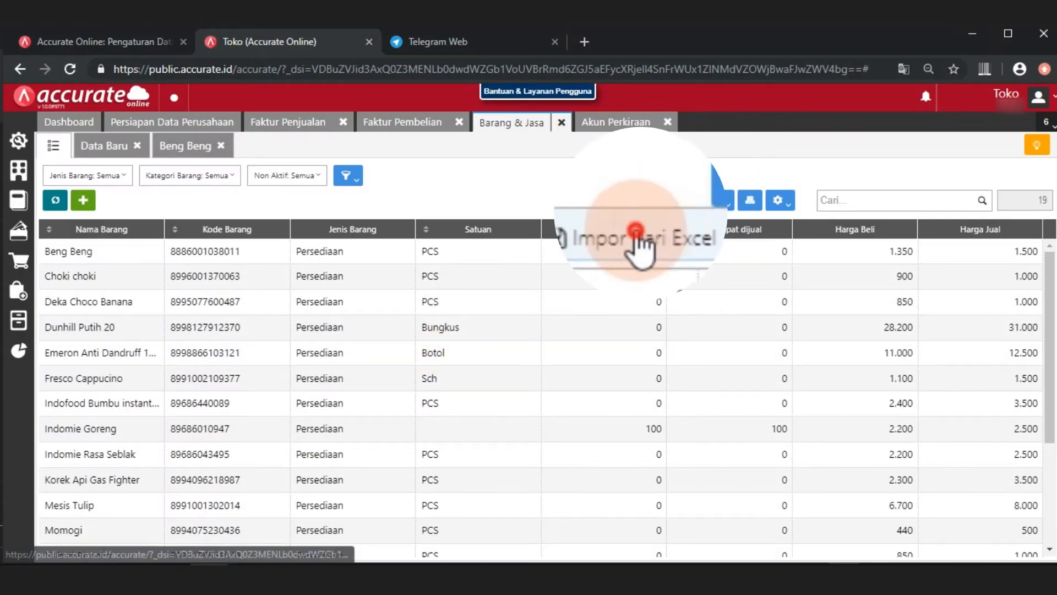
pyautogui.click(515, 212)
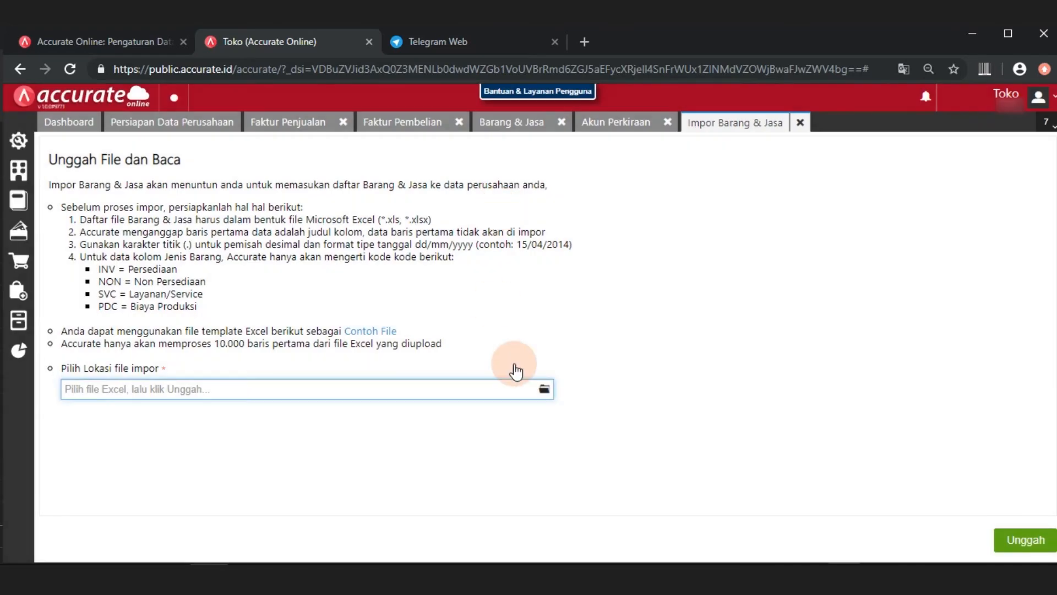
# Choose the filled product template from the Downloads folder as the import file and upload it
pyautogui.click(543, 386)
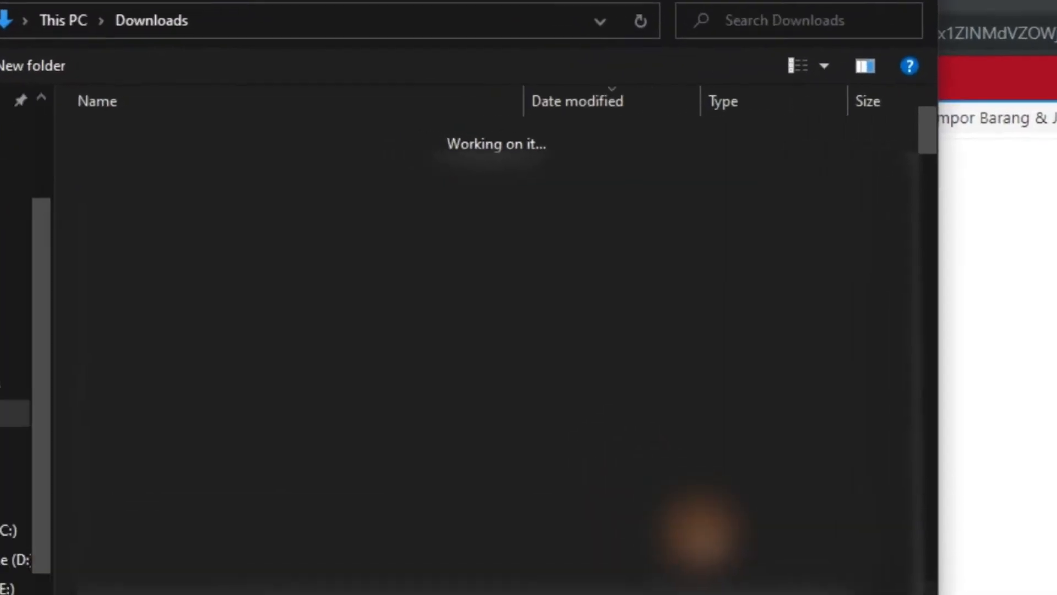
pyautogui.doubleClick(149, 177)
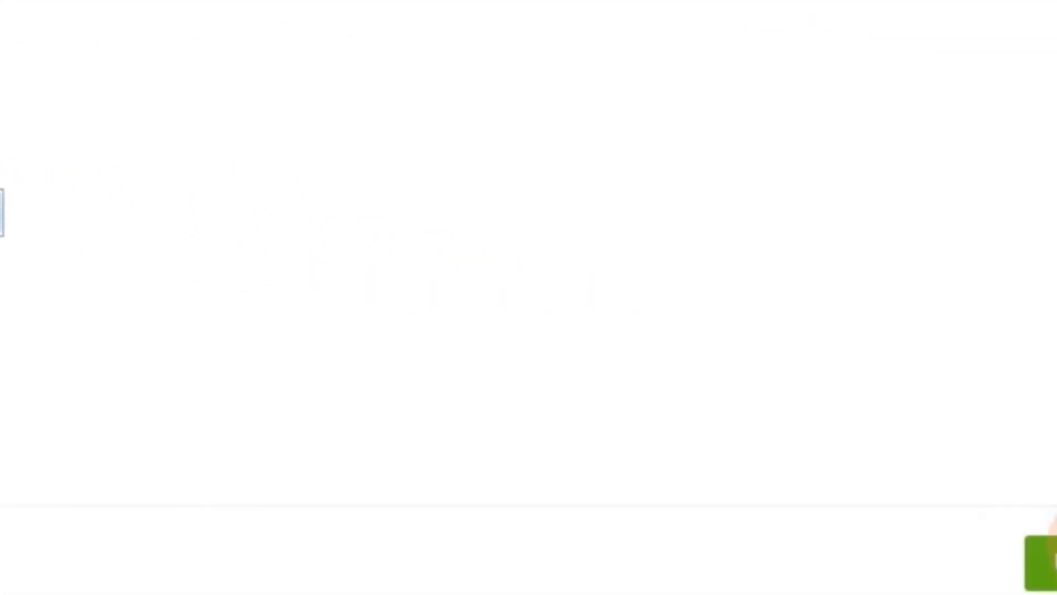
pyautogui.click(1046, 562)
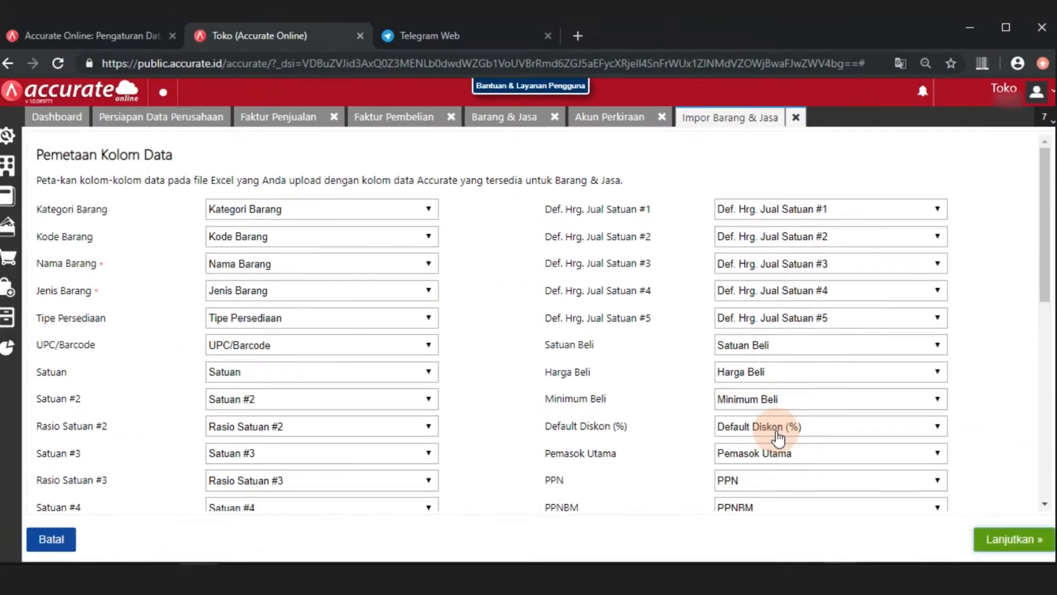
# Accept the column mapping, enable updating existing data with opening balances added as new balances, and run the import through to its close
pyautogui.click(1012, 535)
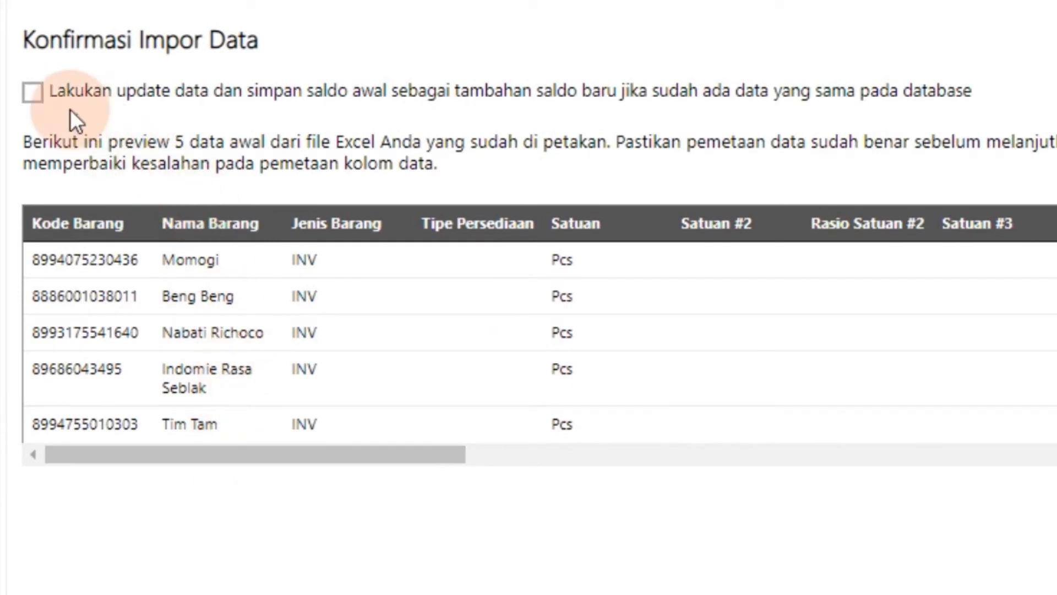
pyautogui.click(34, 93)
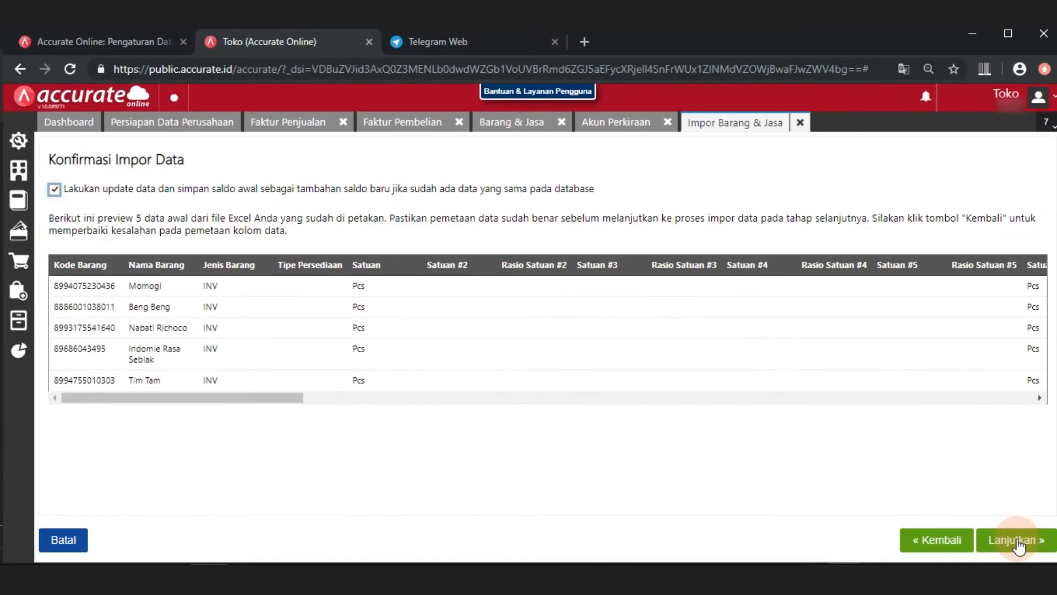
pyautogui.click(1017, 539)
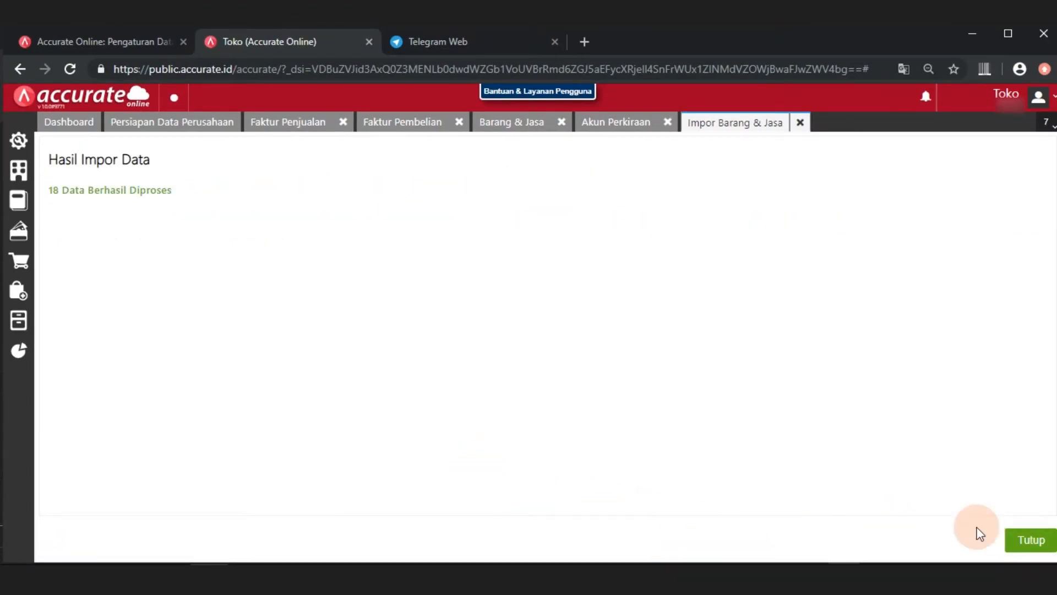
pyautogui.click(1023, 544)
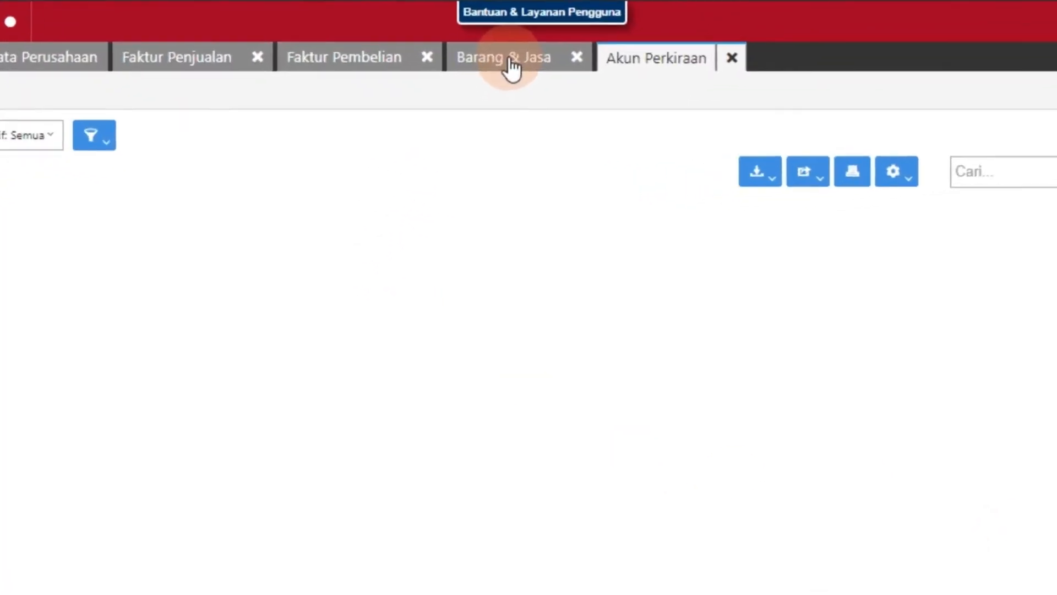
# Close the Faktur Penjualan, Faktur Pembelian and Akun Perkiraan pages and return to the Barang & Jasa list
pyautogui.click(509, 37)
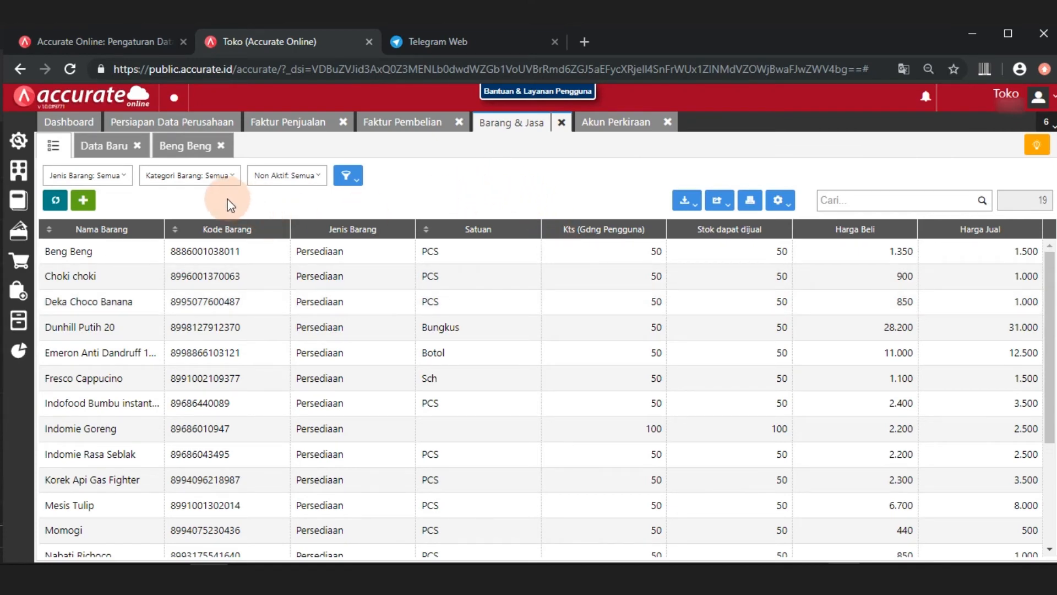
pyautogui.click(292, 129)
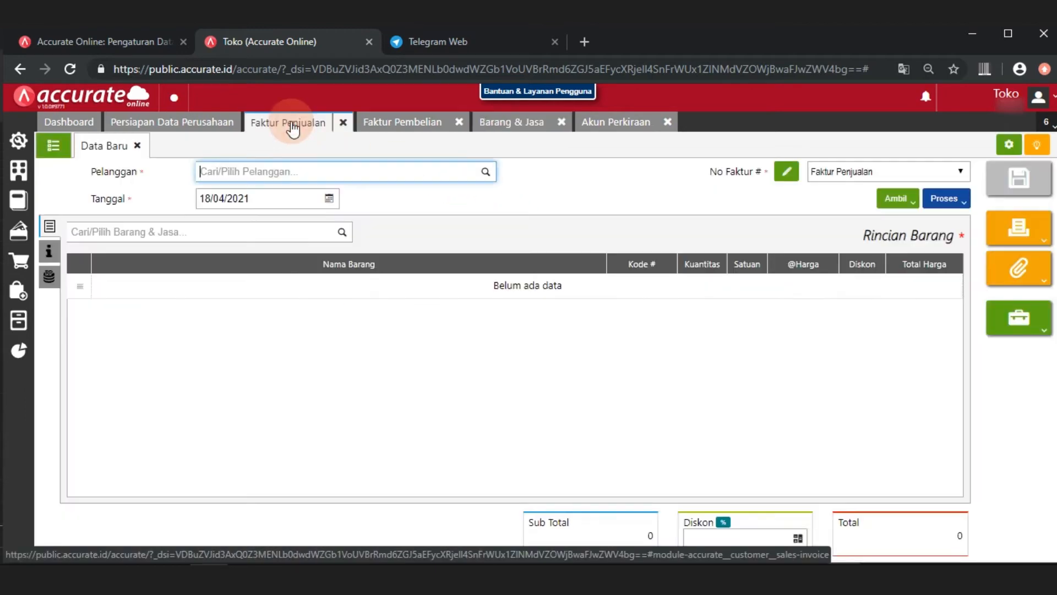
pyautogui.click(340, 123)
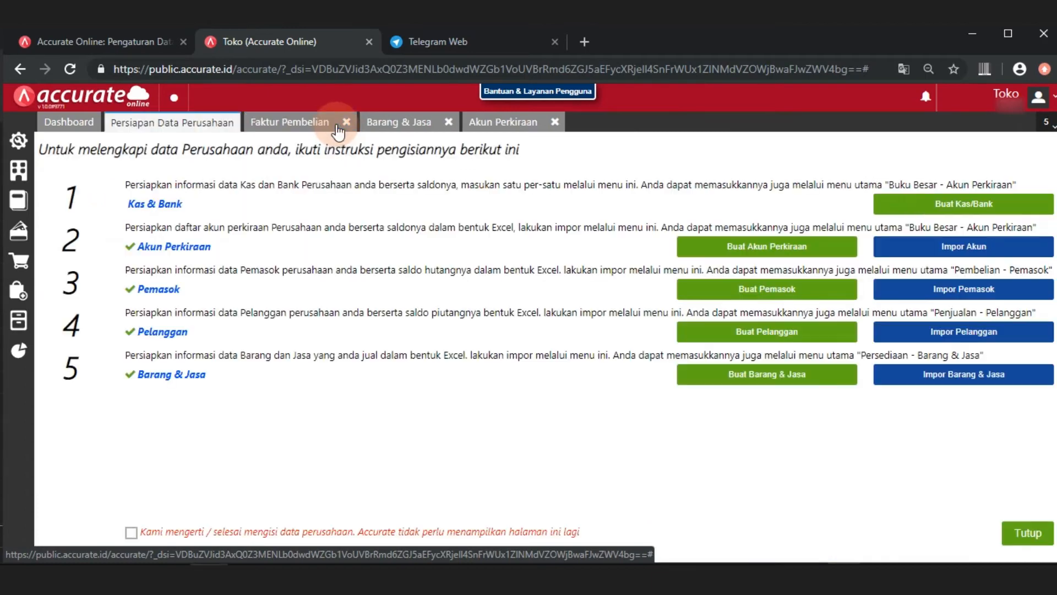
pyautogui.click(345, 124)
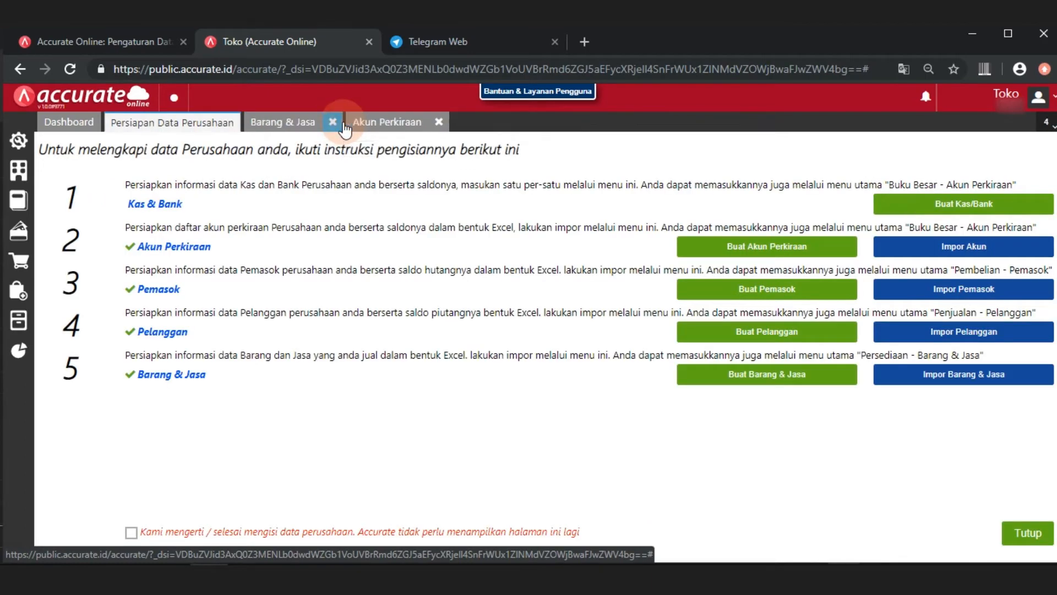
pyautogui.click(438, 122)
pyautogui.click(256, 126)
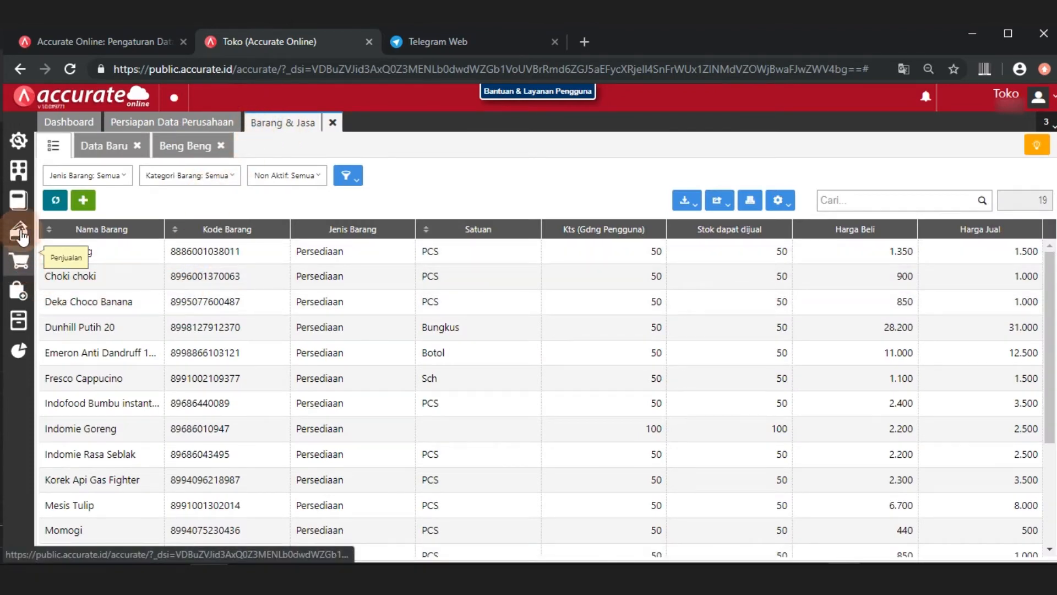
# Start a new Faktur Penjualan and save Tunai as a new customer for it
pyautogui.click(21, 268)
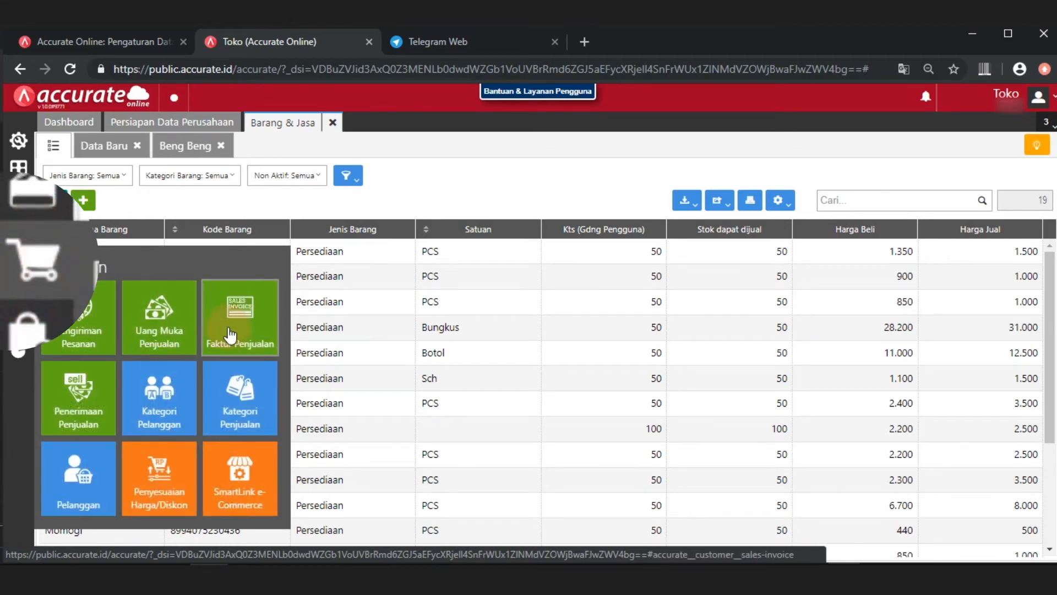
pyautogui.click(223, 347)
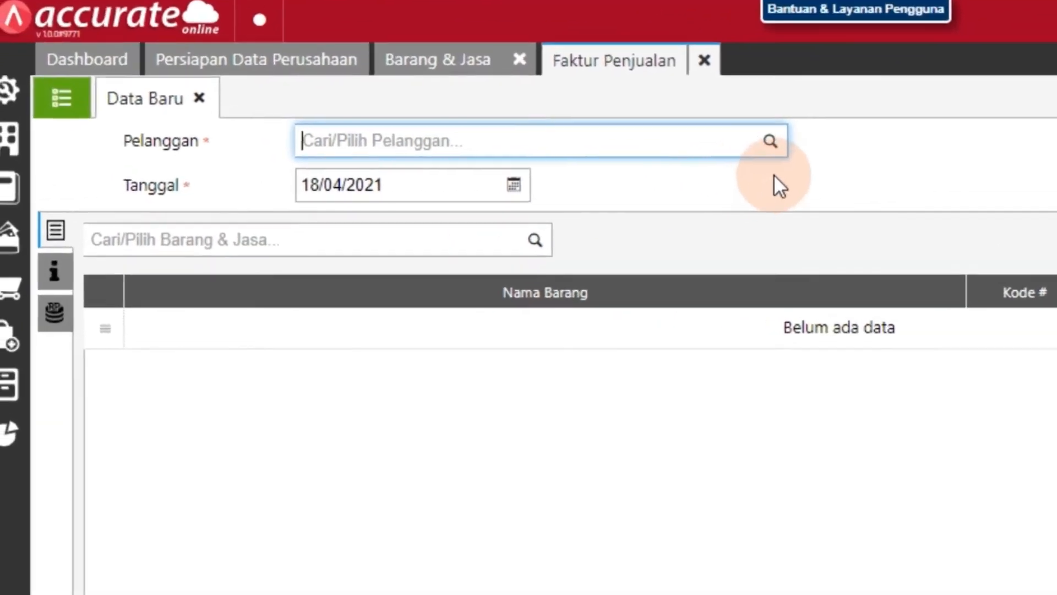
pyautogui.click(868, 126)
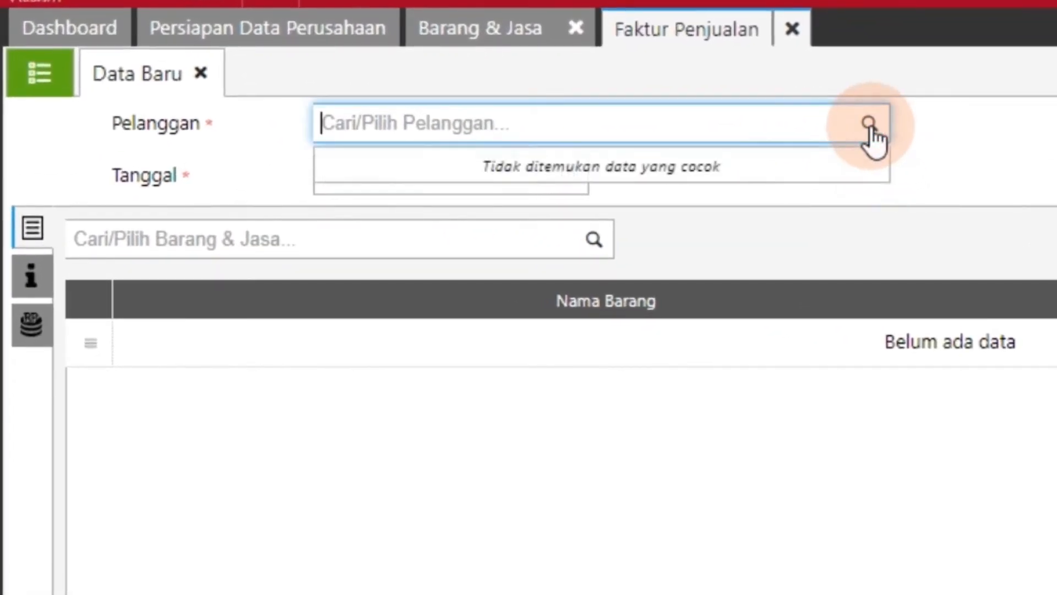
pyautogui.click(626, 117)
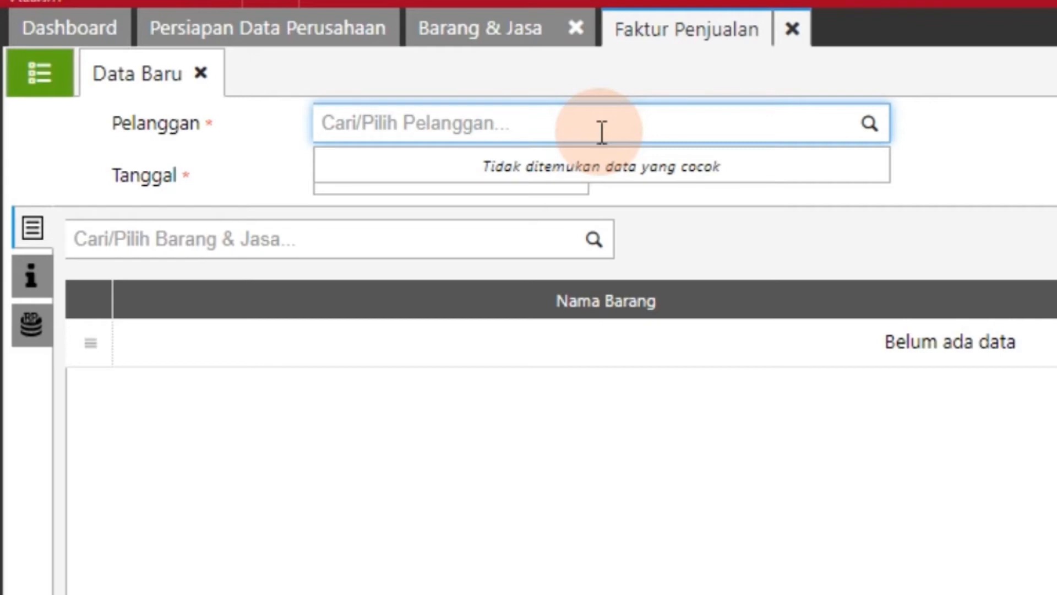
pyautogui.write('Tuna')
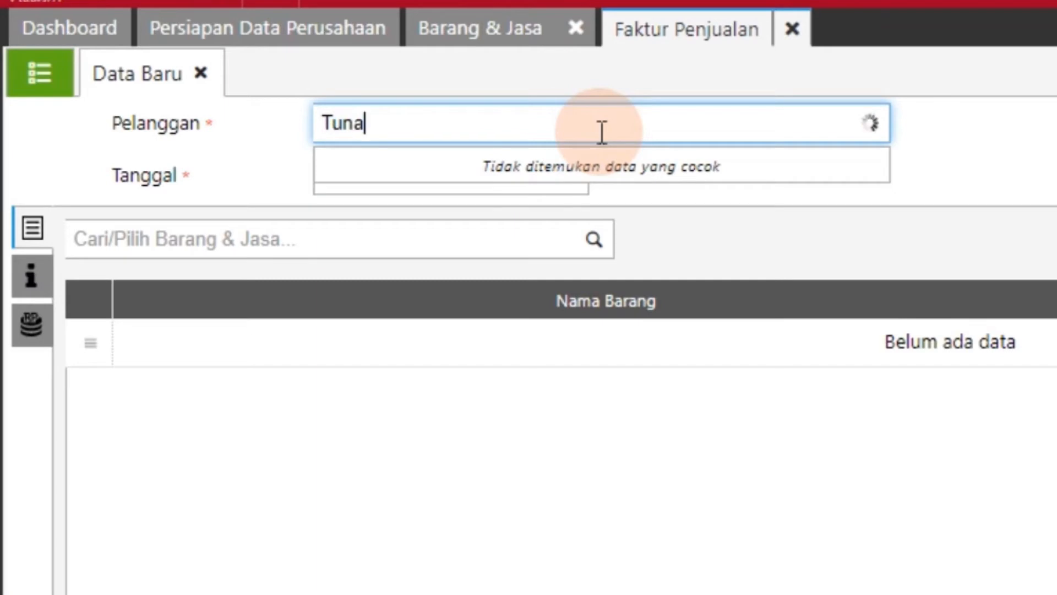
pyautogui.write('i')
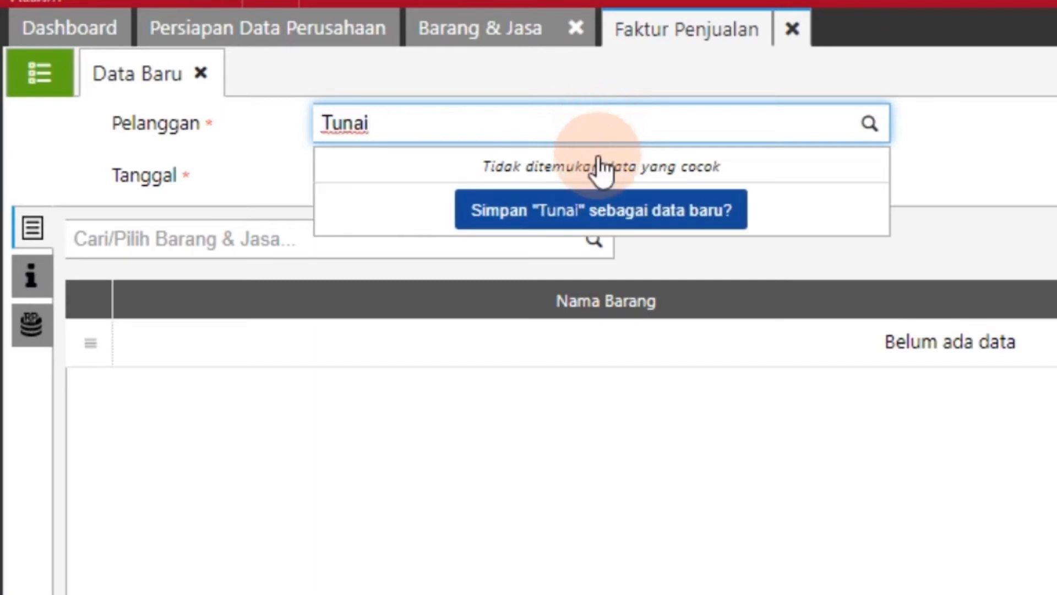
pyautogui.click(589, 216)
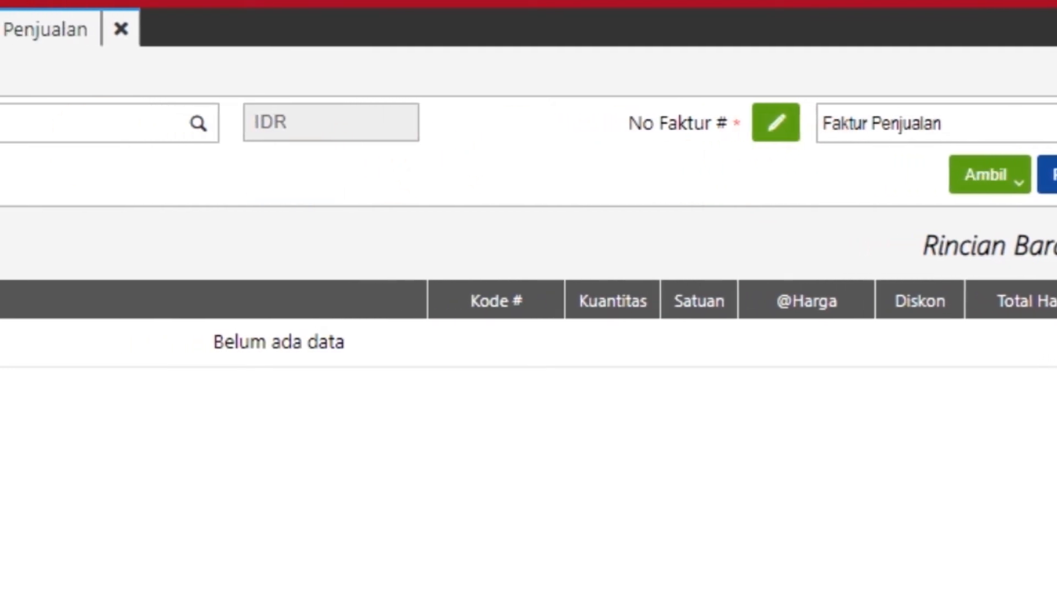
# Add Beng Beng to the sales invoice with a quantity of 2 PCS
pyautogui.click(572, 241)
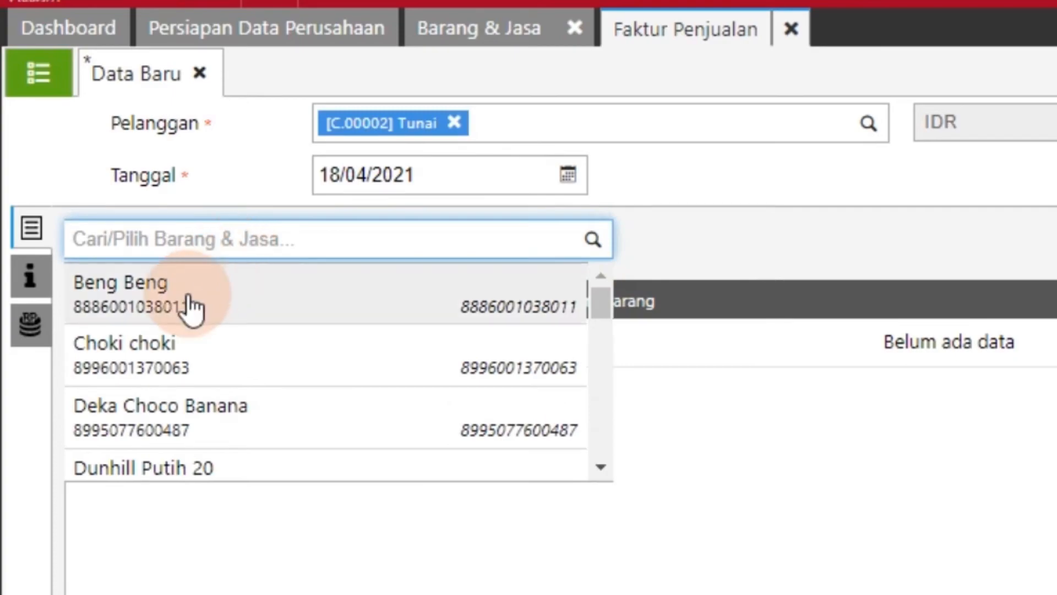
pyautogui.click(190, 308)
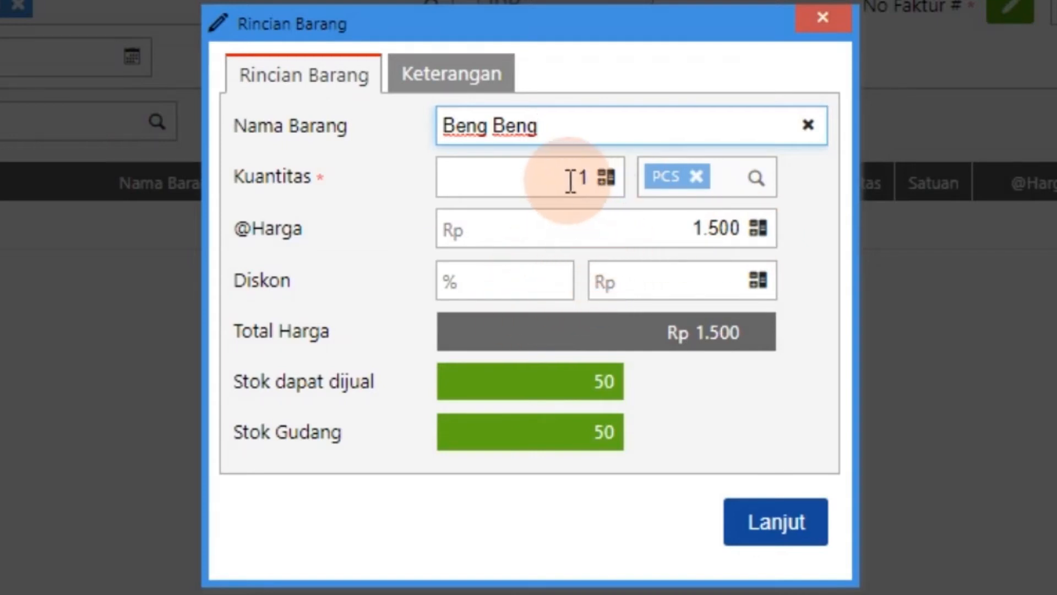
pyautogui.moveTo(562, 177); pyautogui.dragTo(588, 179)
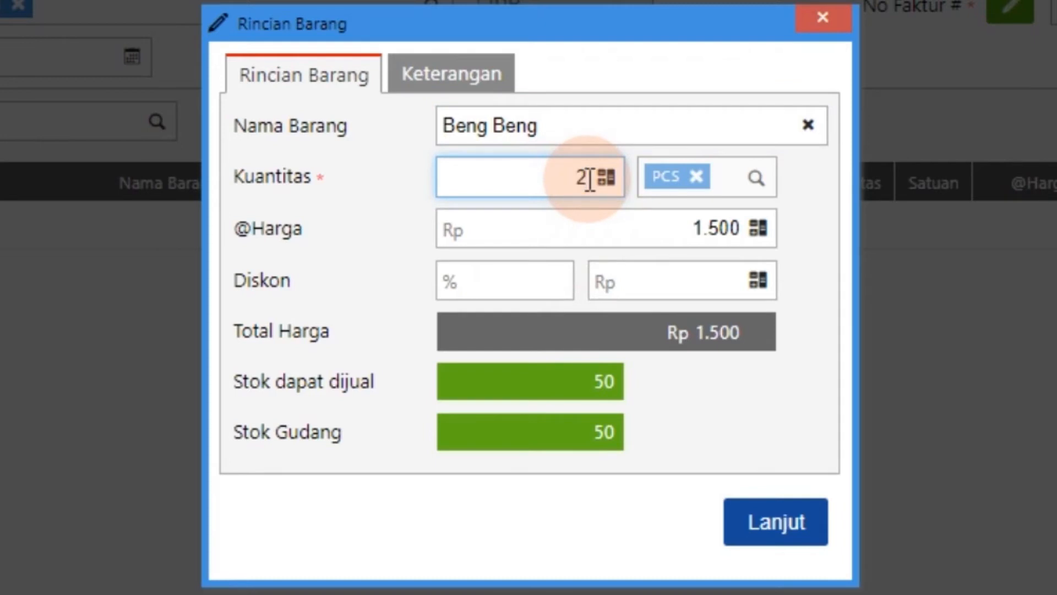
pyautogui.click(607, 222)
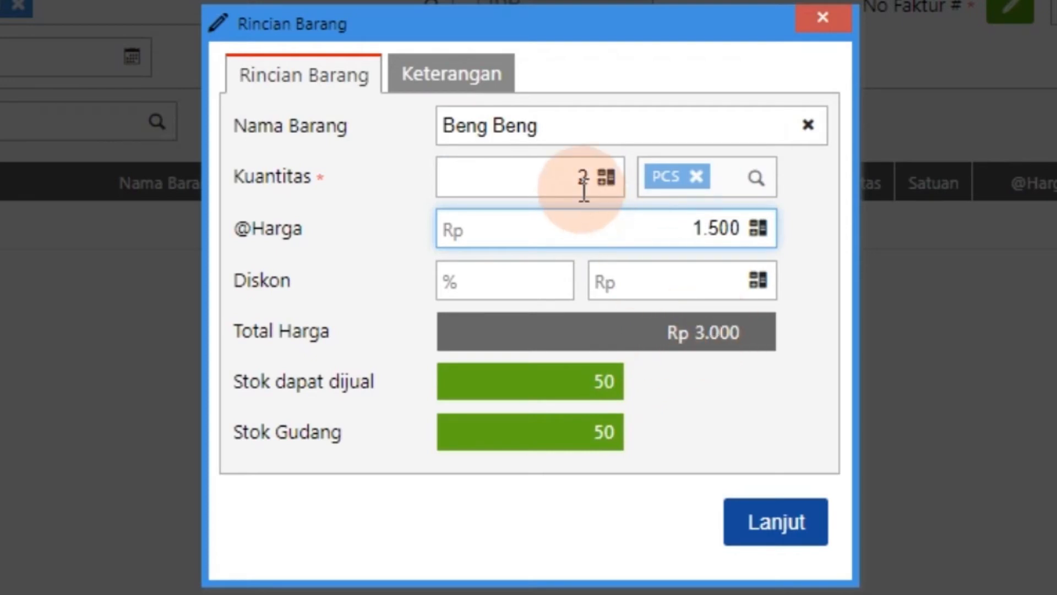
pyautogui.click(710, 227)
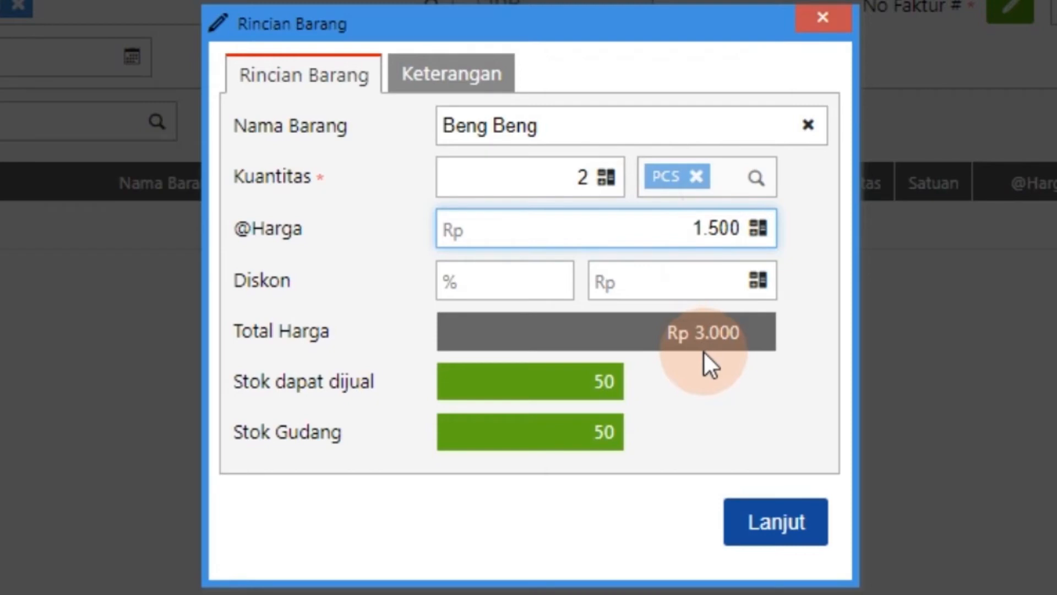
pyautogui.click(763, 526)
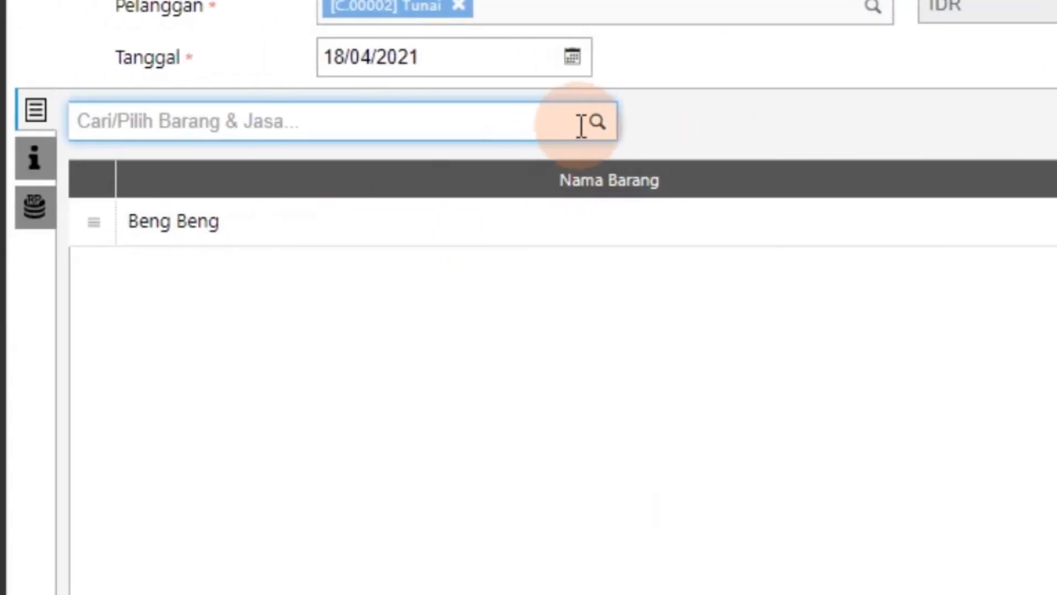
# Add Choki choki to the sales invoice with a quantity of 3 PCS
pyautogui.click(597, 122)
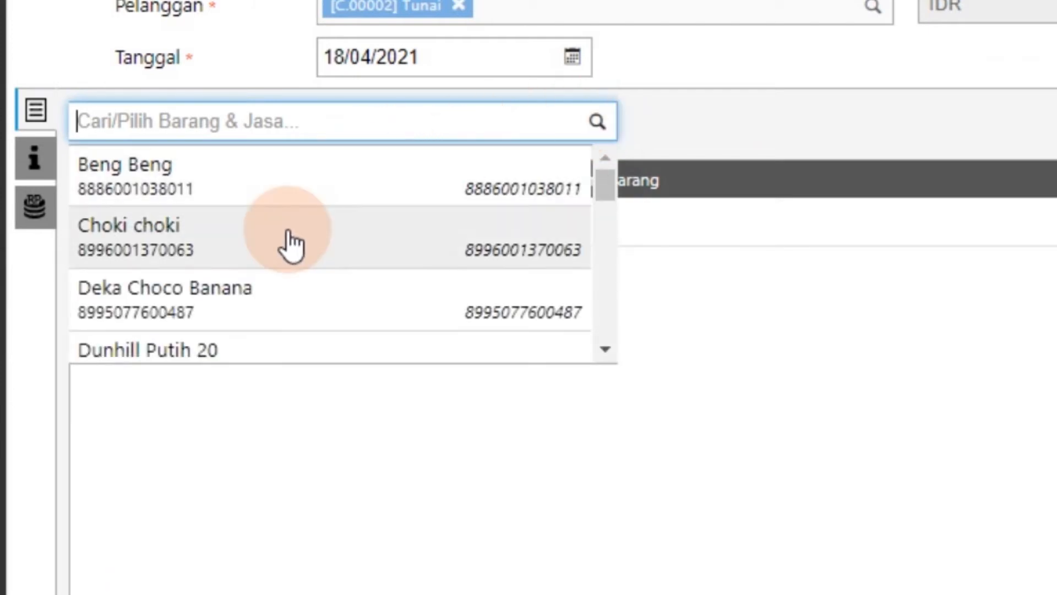
pyautogui.click(290, 244)
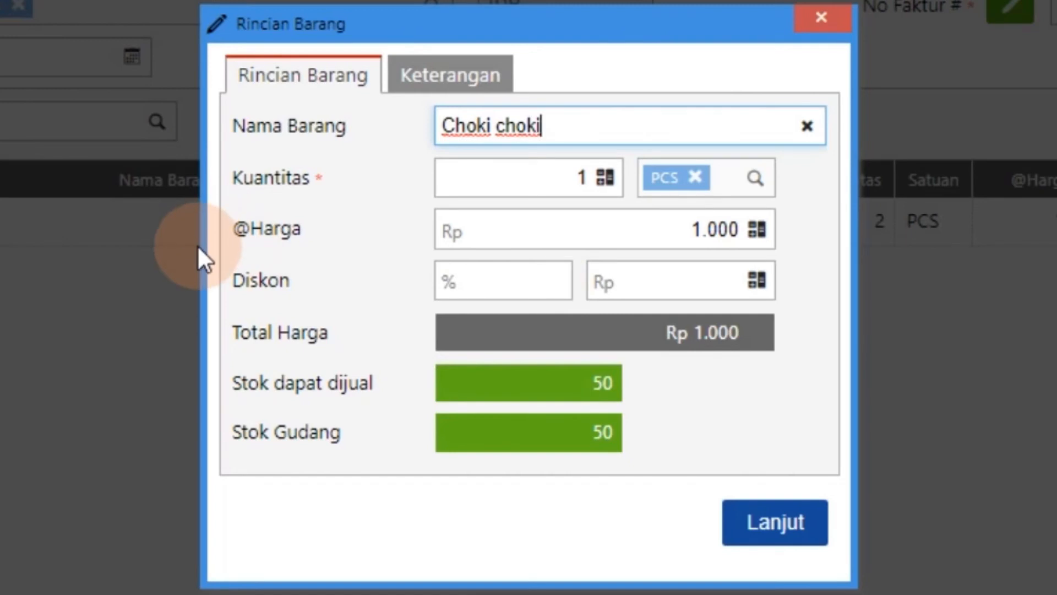
pyautogui.click(581, 179)
pyautogui.write('3')
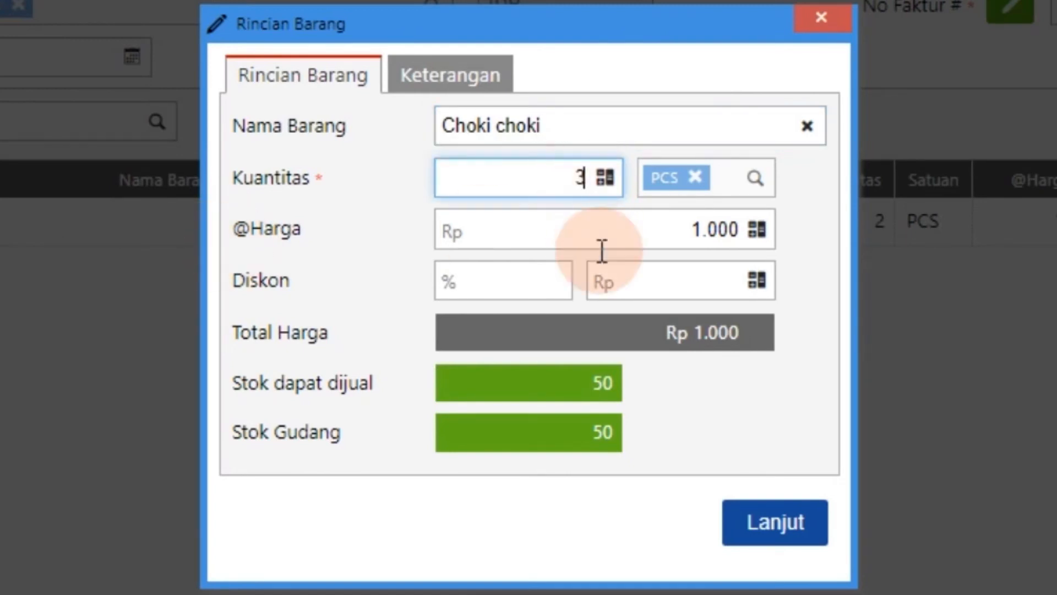
pyautogui.click(763, 537)
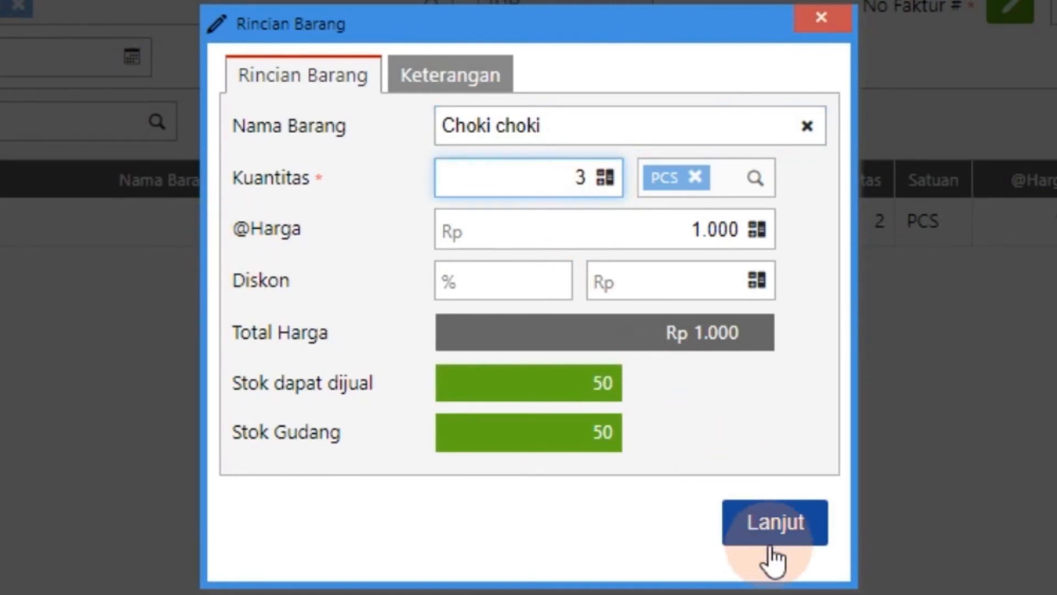
pyautogui.click(708, 402)
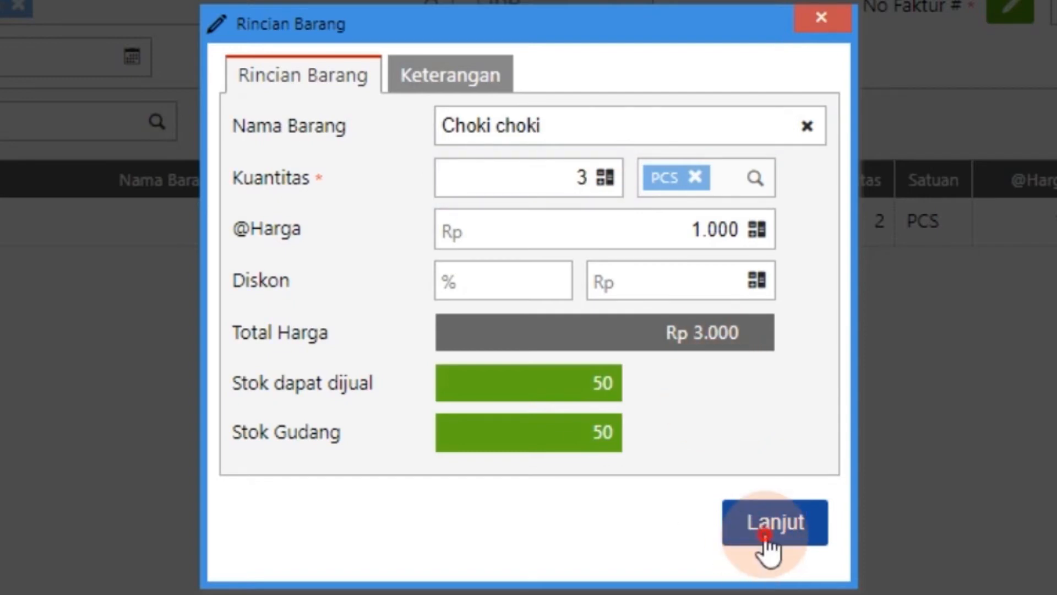
pyautogui.click(763, 537)
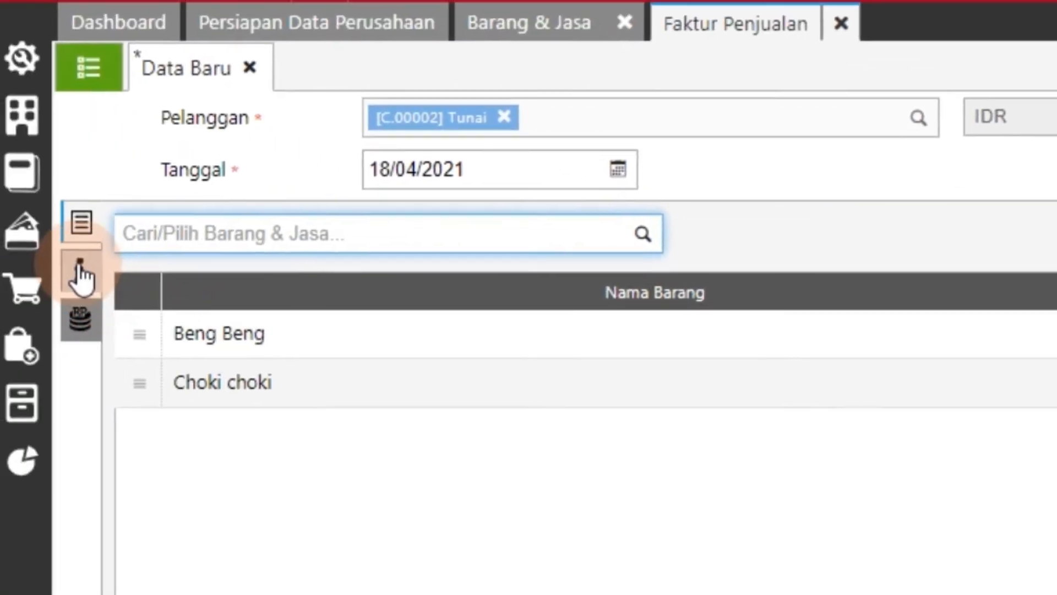
# Check the invoice's other-information and additional-cost sections, and return to its item details
pyautogui.click(81, 275)
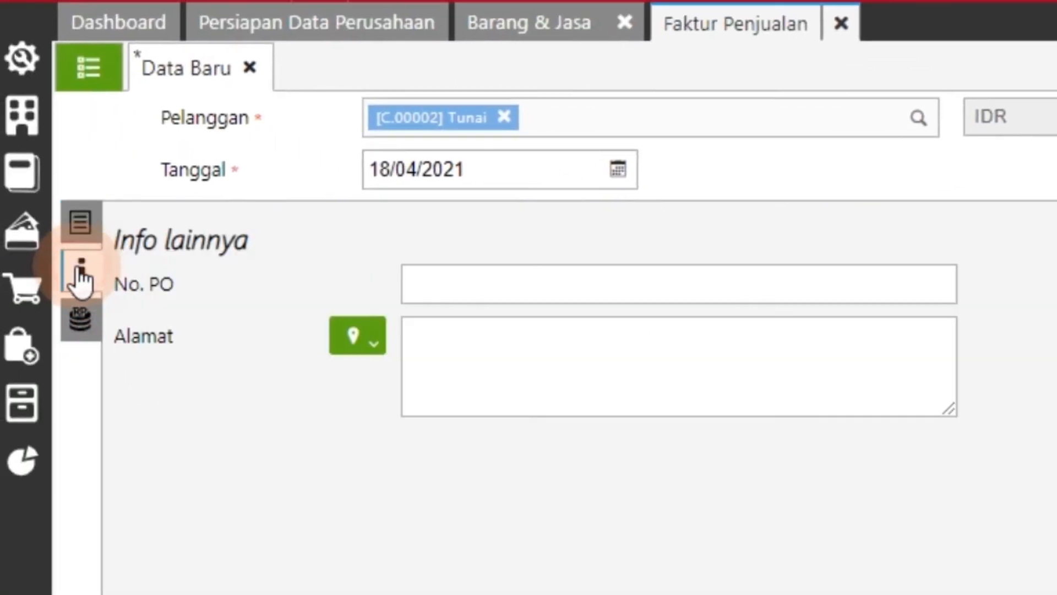
pyautogui.click(83, 322)
pyautogui.click(80, 222)
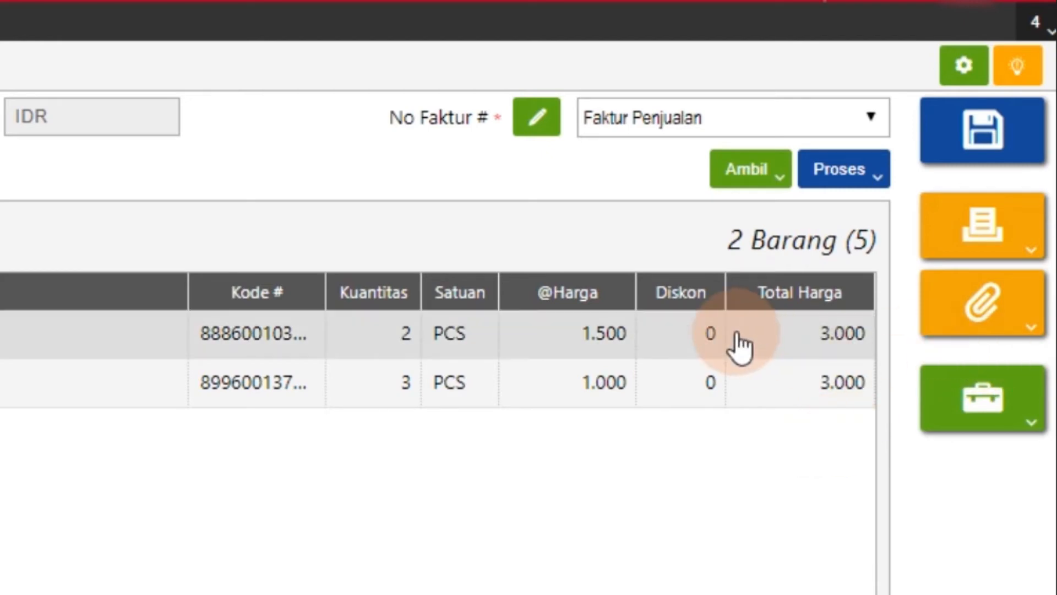
# Process the invoice into a Penerimaan Penjualan paid into Kas Kecil, and fill in the calculated payment amount of Rp 6.000
pyautogui.click(856, 179)
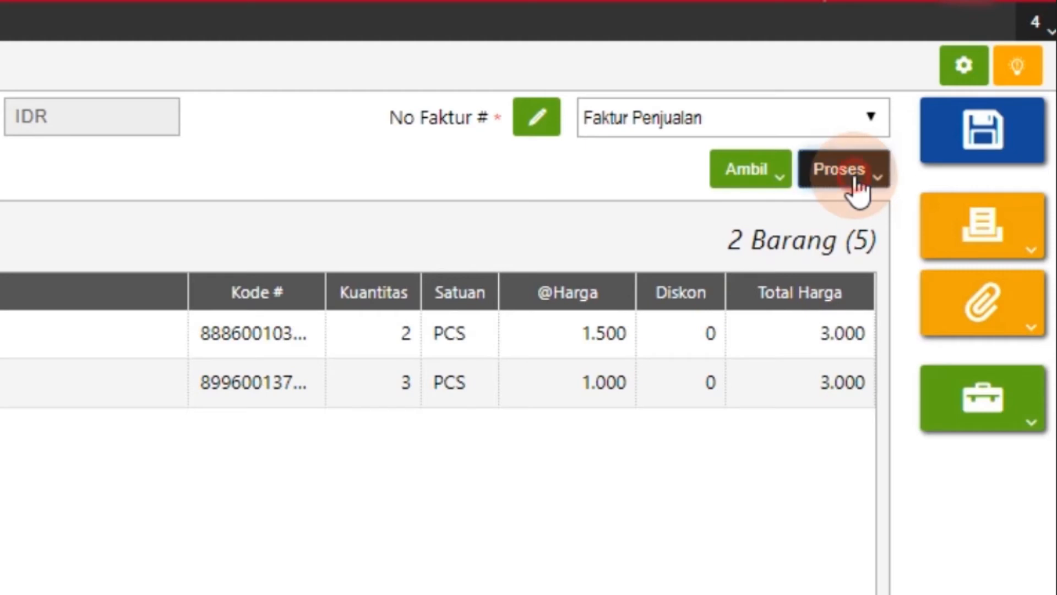
pyautogui.click(710, 214)
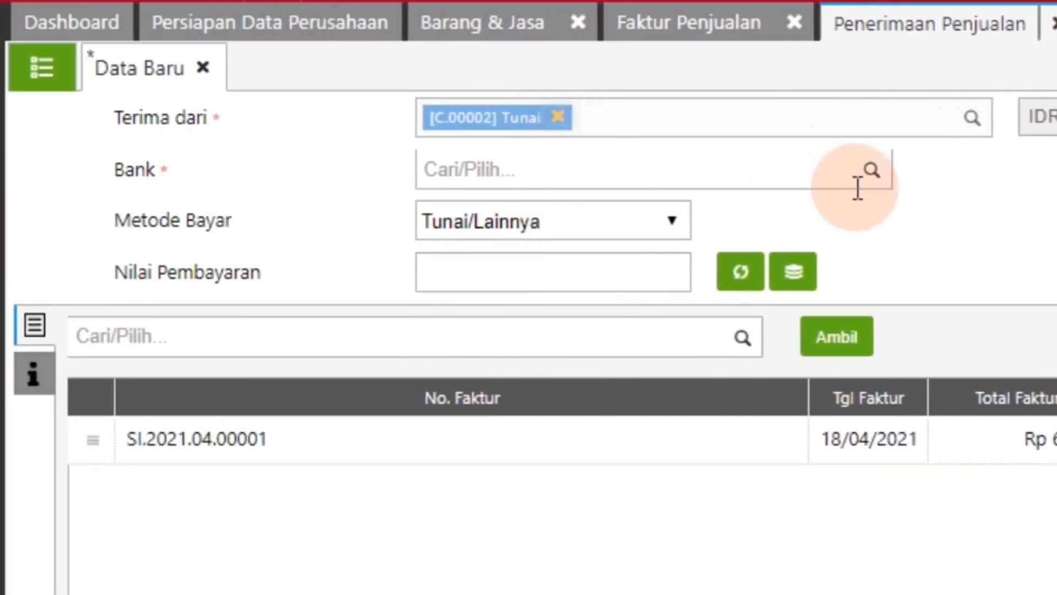
pyautogui.click(870, 171)
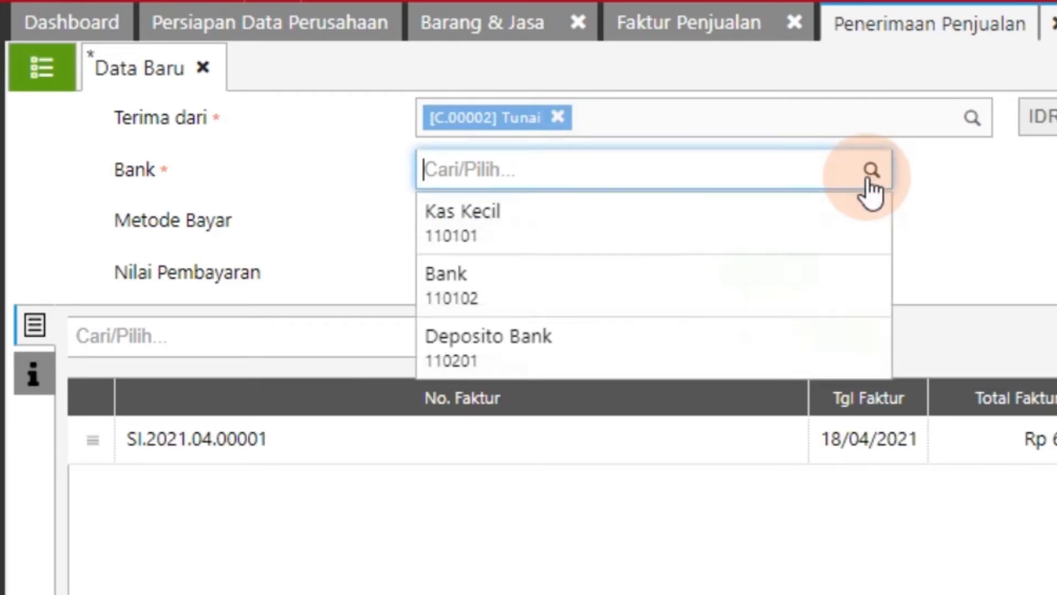
pyautogui.click(482, 218)
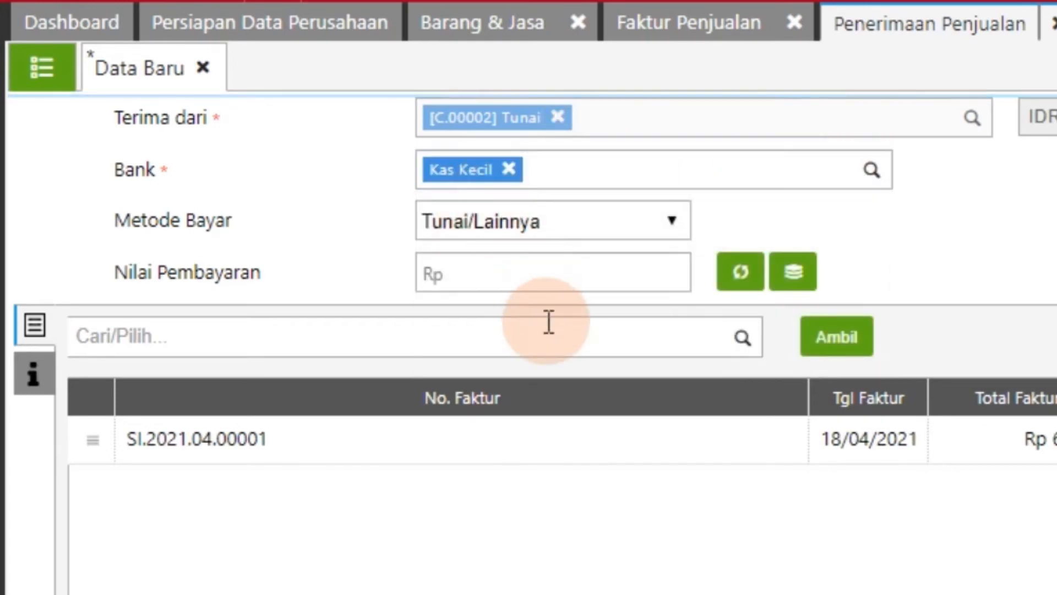
pyautogui.click(733, 282)
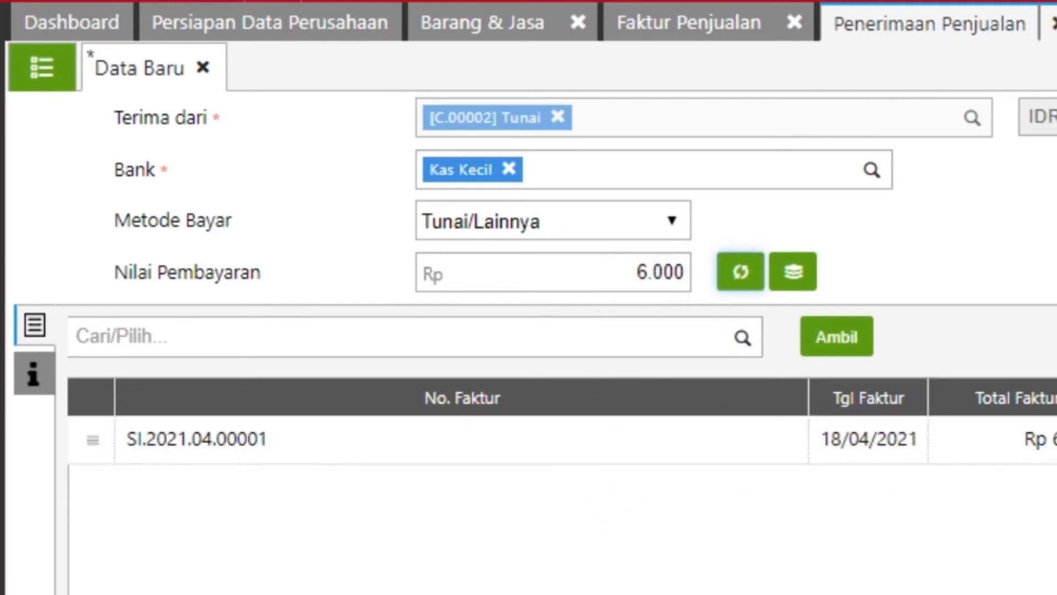
# Save the sales payment for printing and generate its printout with the Penerimaan Penjualan - Default design
pyautogui.click(695, 25)
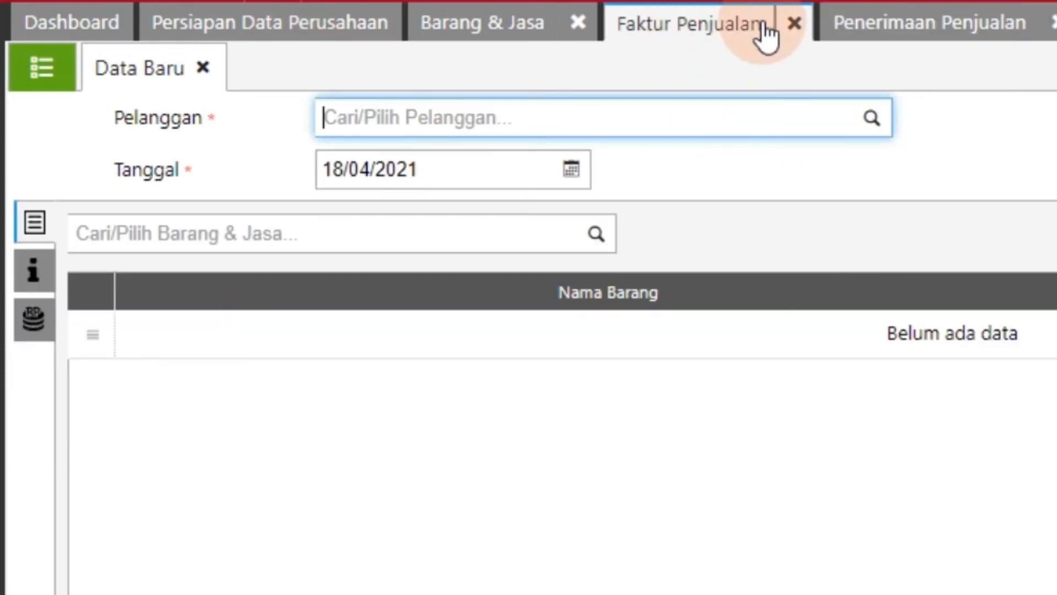
pyautogui.click(933, 31)
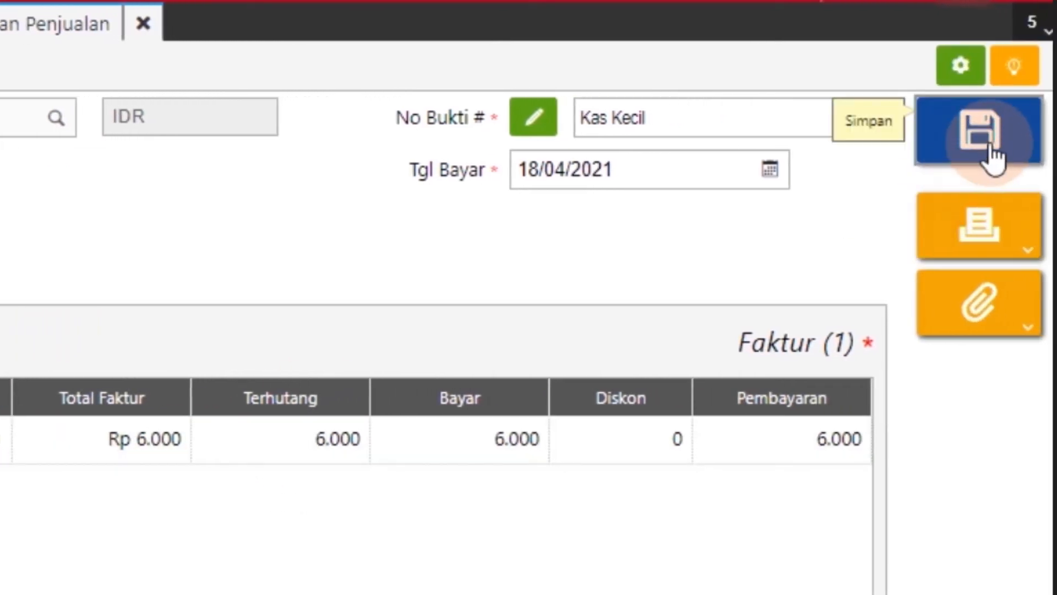
pyautogui.click(1004, 231)
pyautogui.click(833, 292)
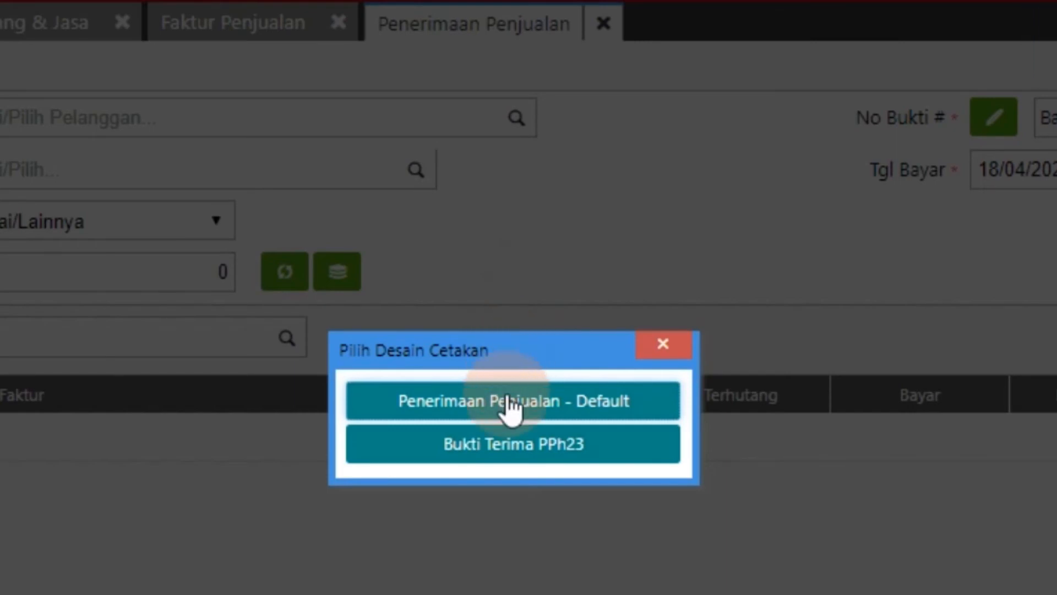
pyautogui.click(508, 401)
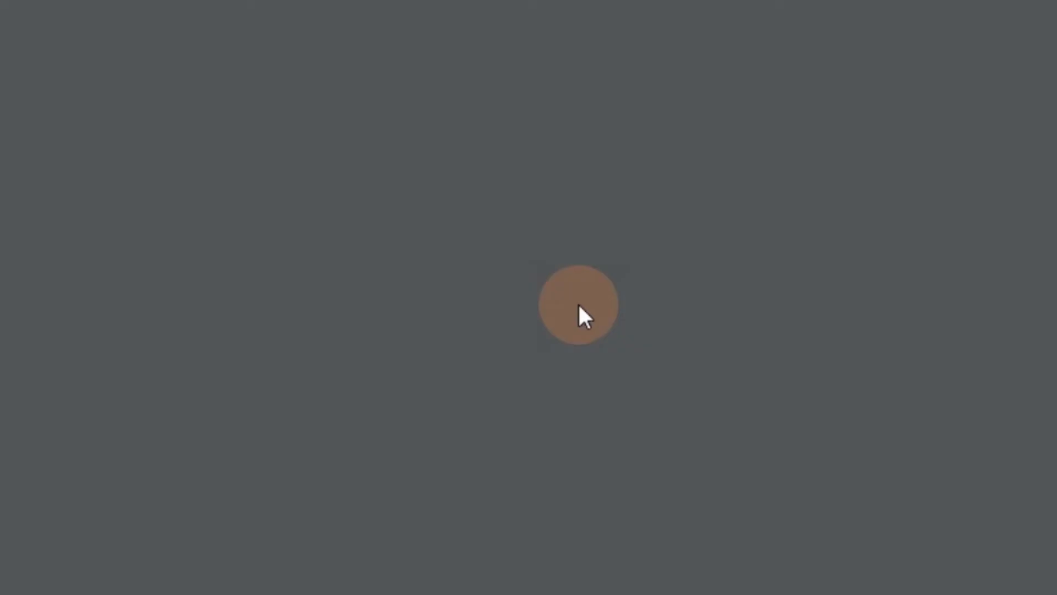
# Review the Tanda Terima Pembayaran printout, send it to print and close the preview
pyautogui.scroll(2, 590, 231)
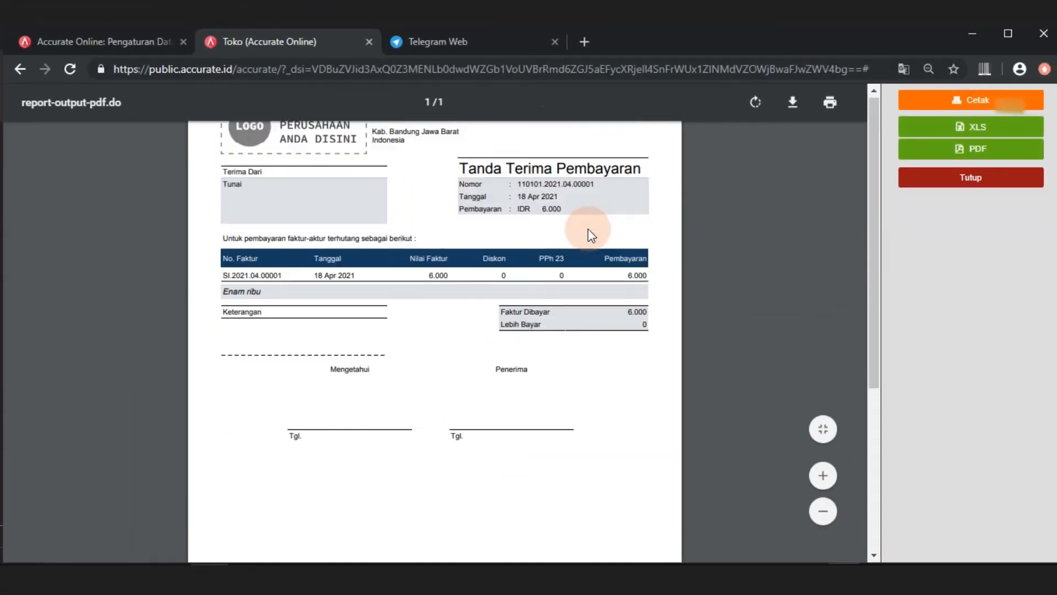
pyautogui.scroll(2, 592, 236)
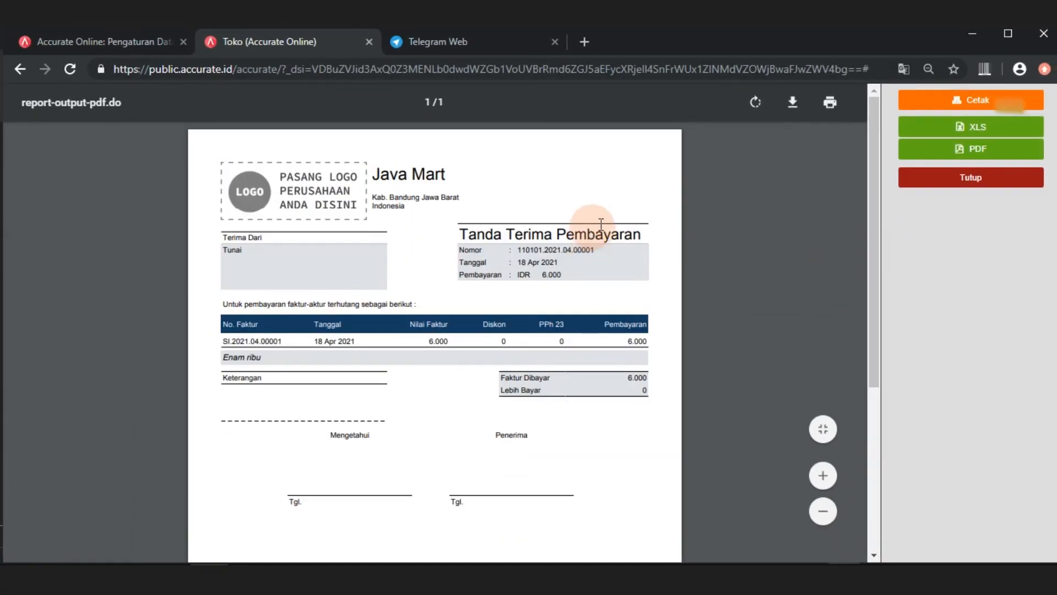
pyautogui.click(979, 102)
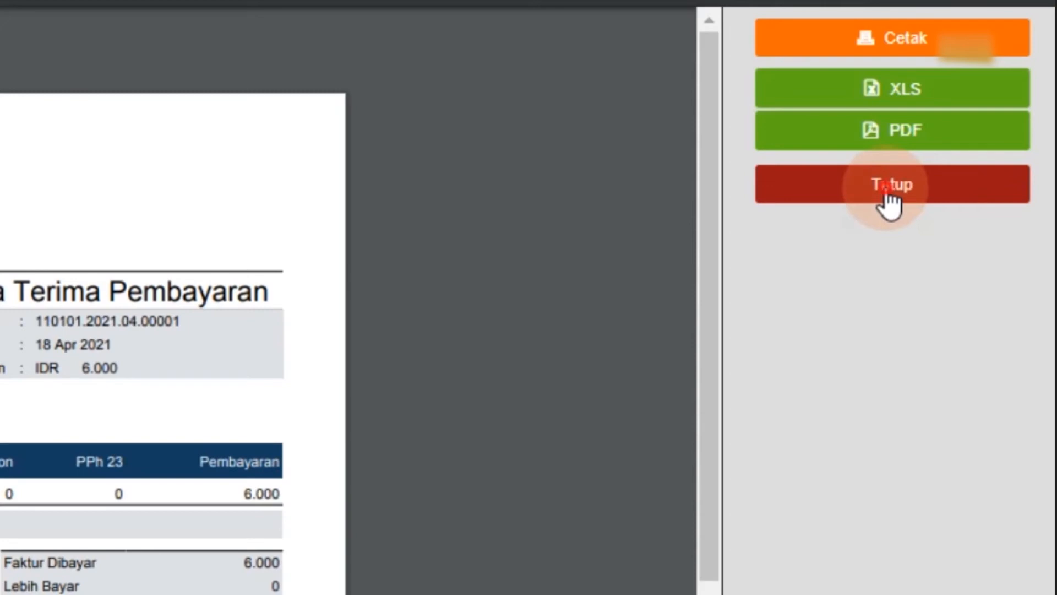
pyautogui.click(885, 188)
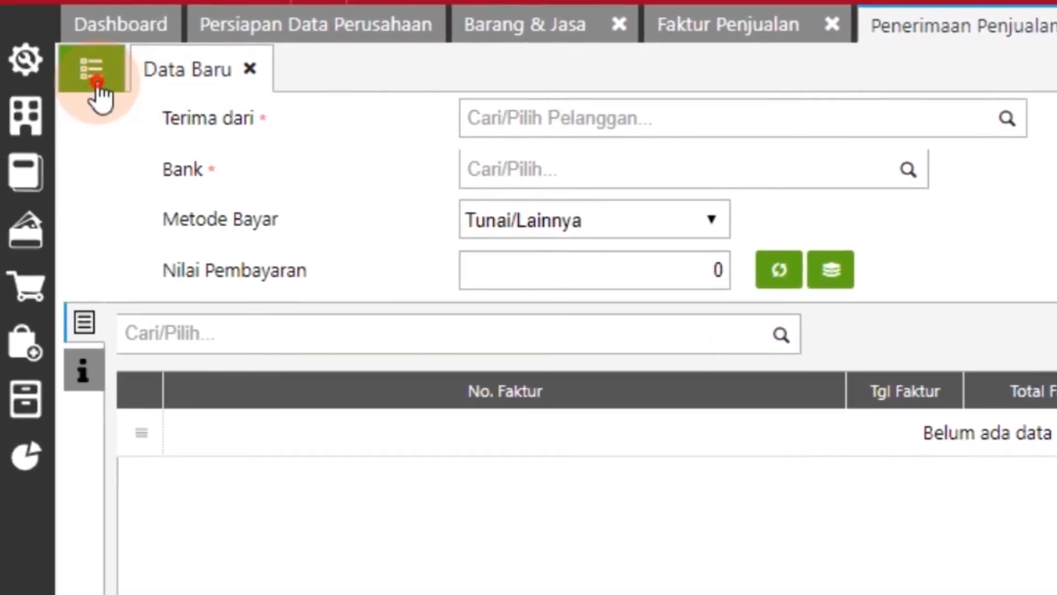
# Check the recorded transactions in the Penerimaan Penjualan and Faktur Penjualan lists
pyautogui.click(97, 84)
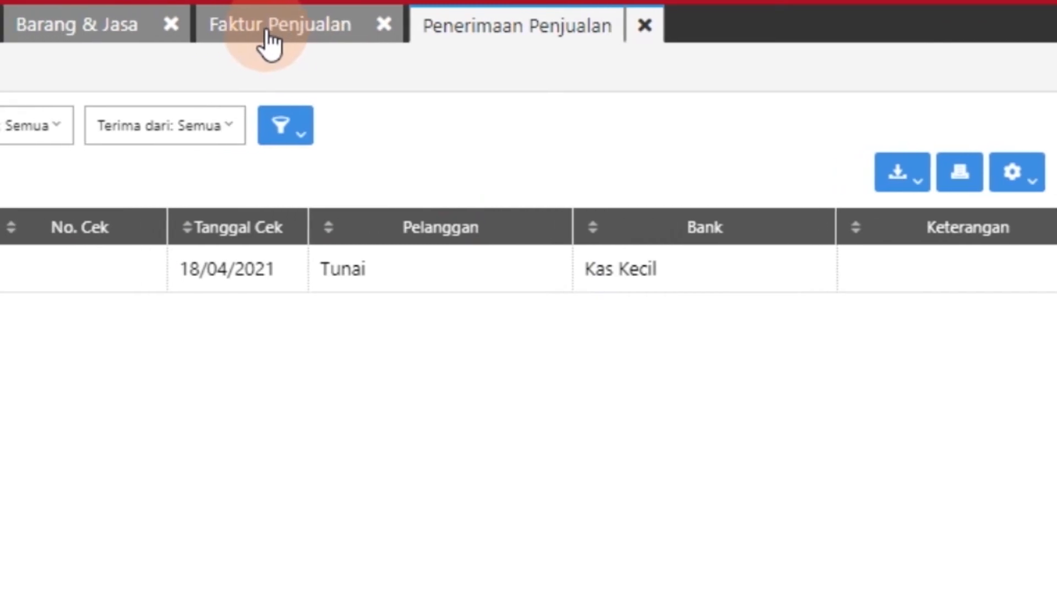
pyautogui.click(270, 41)
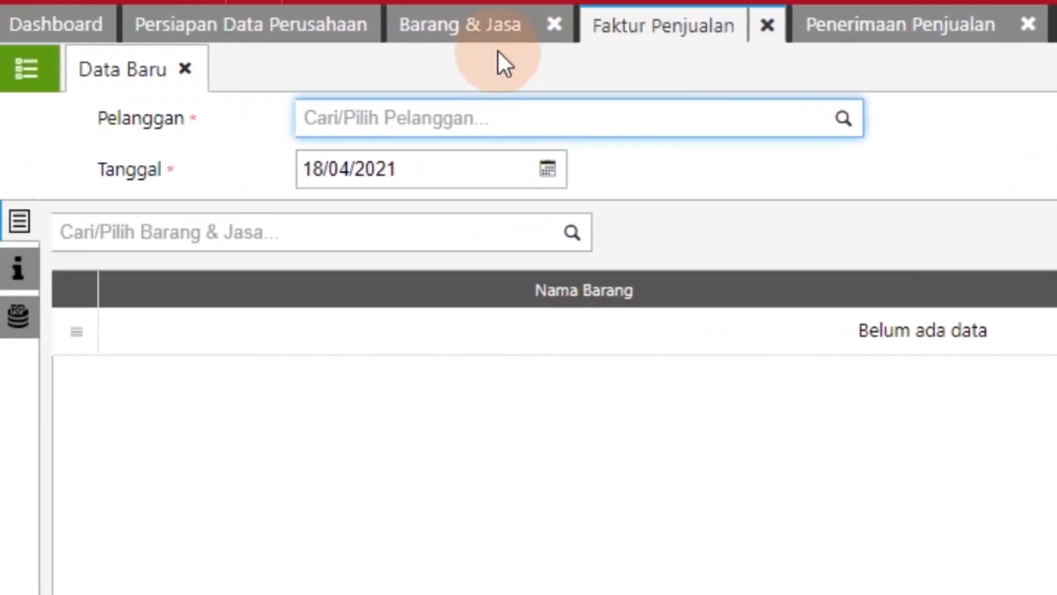
pyautogui.click(99, 87)
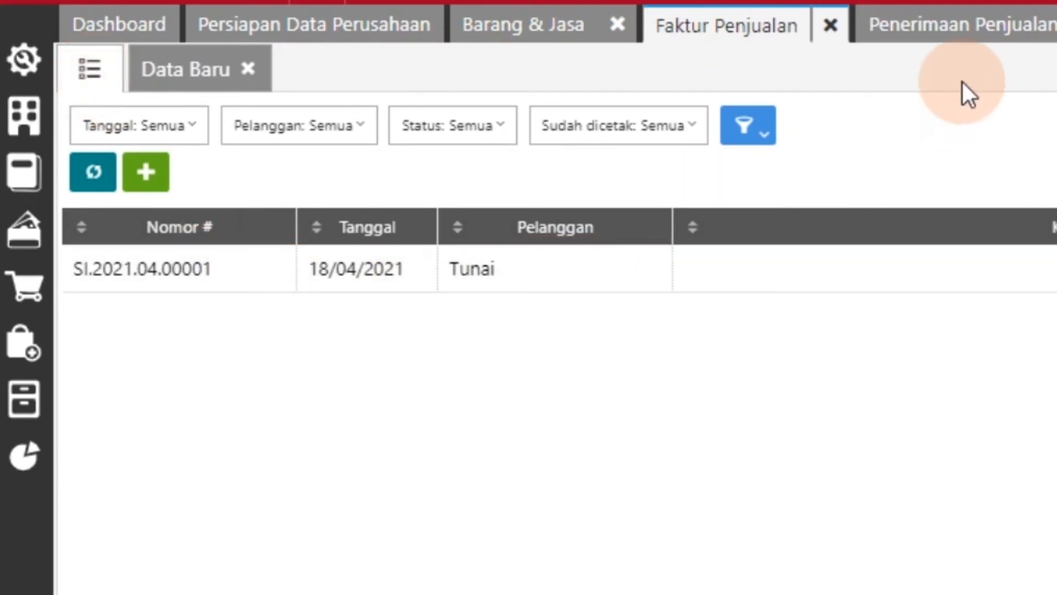
pyautogui.click(957, 41)
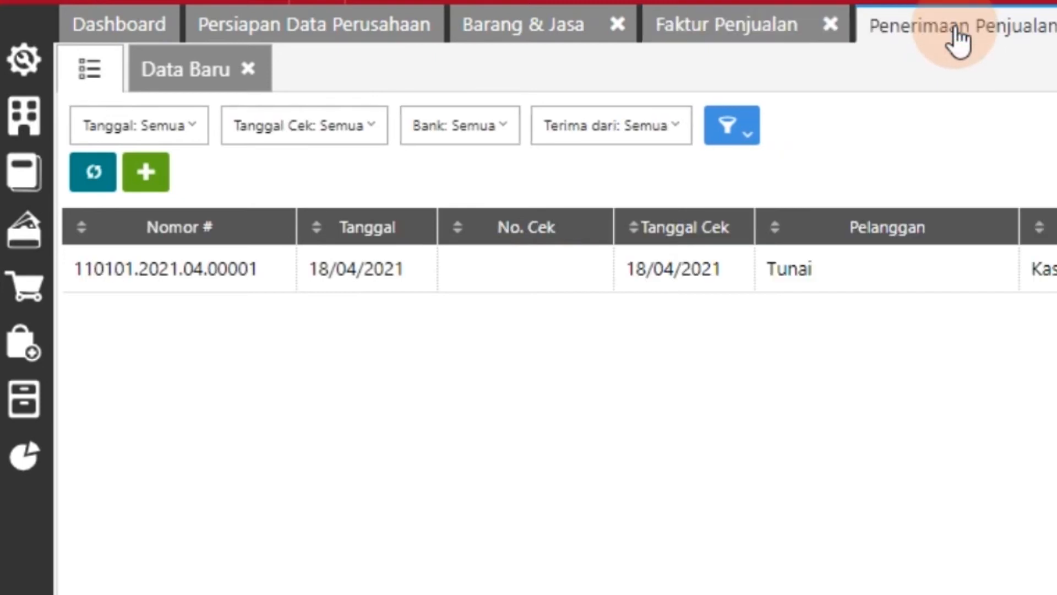
pyautogui.click(753, 44)
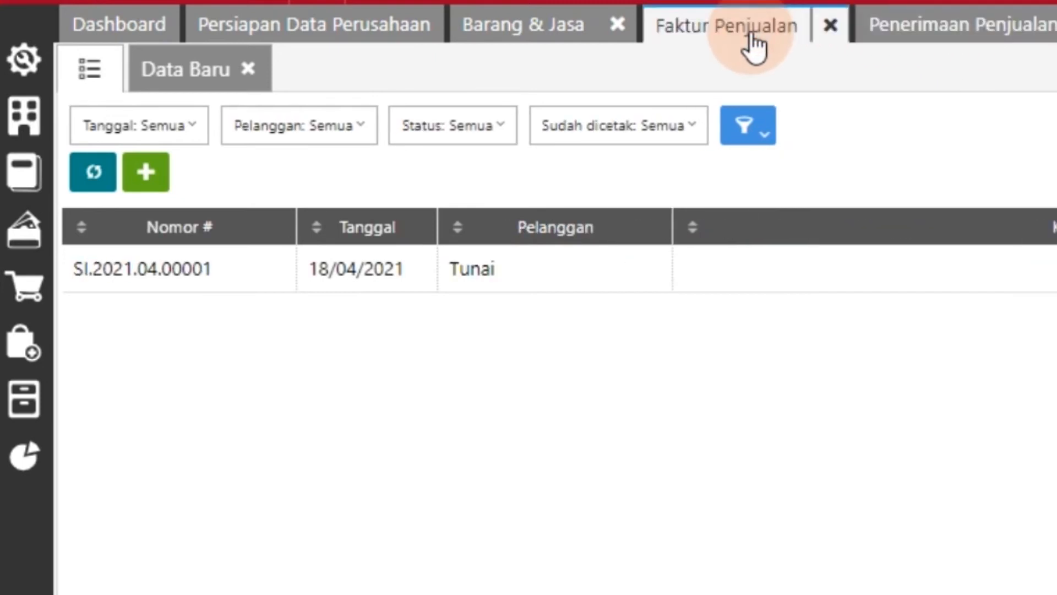
# Open Tunai's sales invoice, generate its print preview to review the items and totals, and close the preview
pyautogui.doubleClick(622, 272)
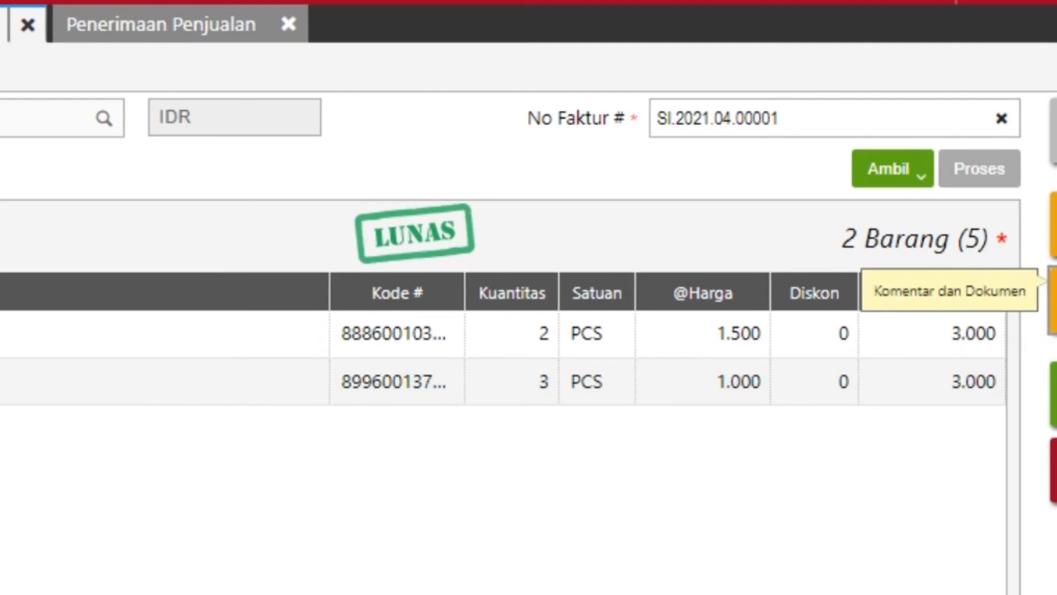
pyautogui.click(1022, 243)
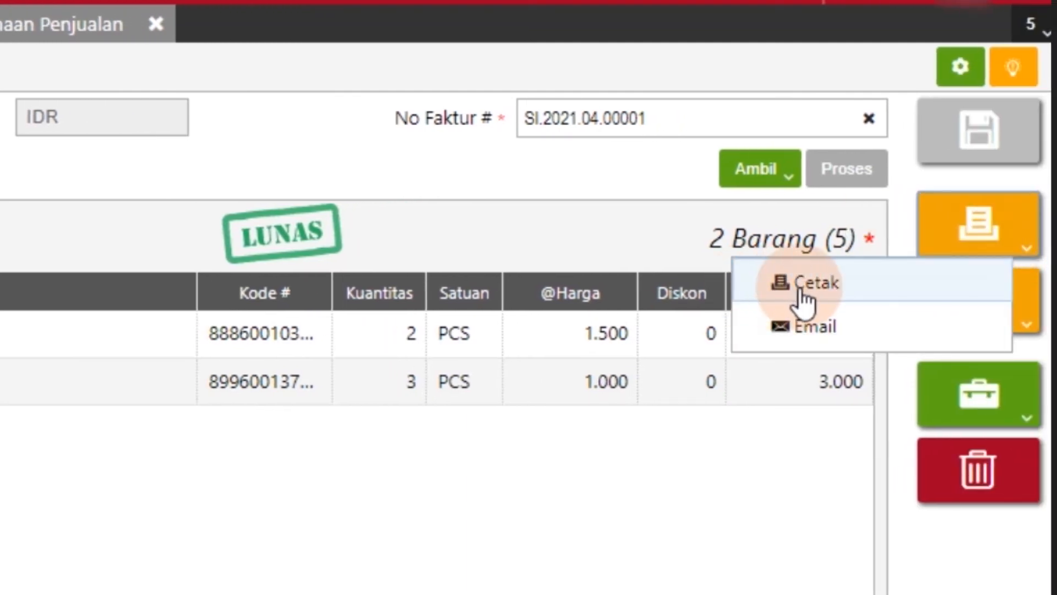
pyautogui.click(752, 300)
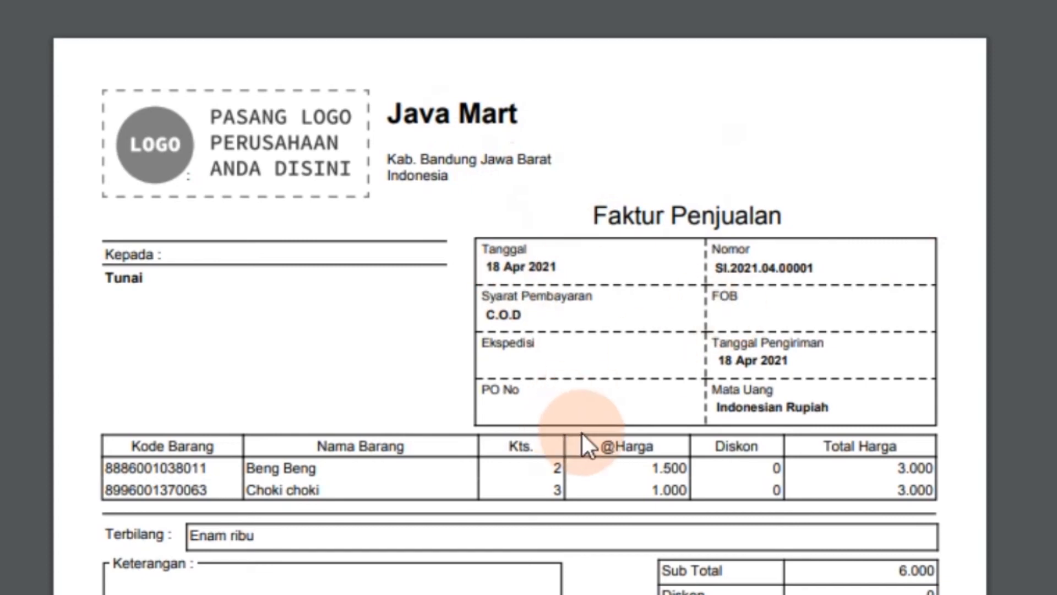
pyautogui.scroll(-3, 283, 455)
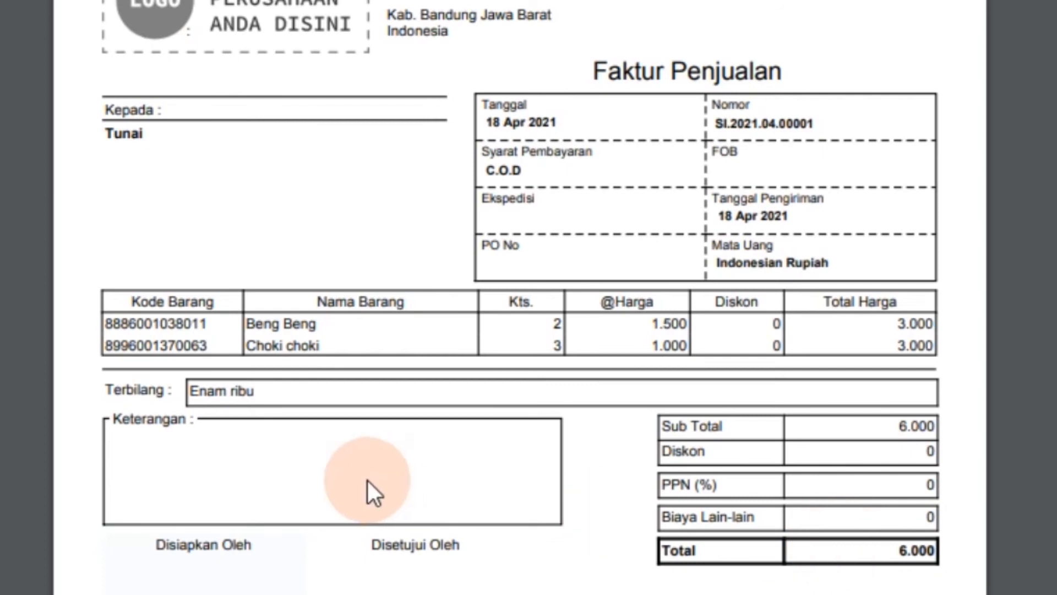
pyautogui.scroll(2, 367, 480)
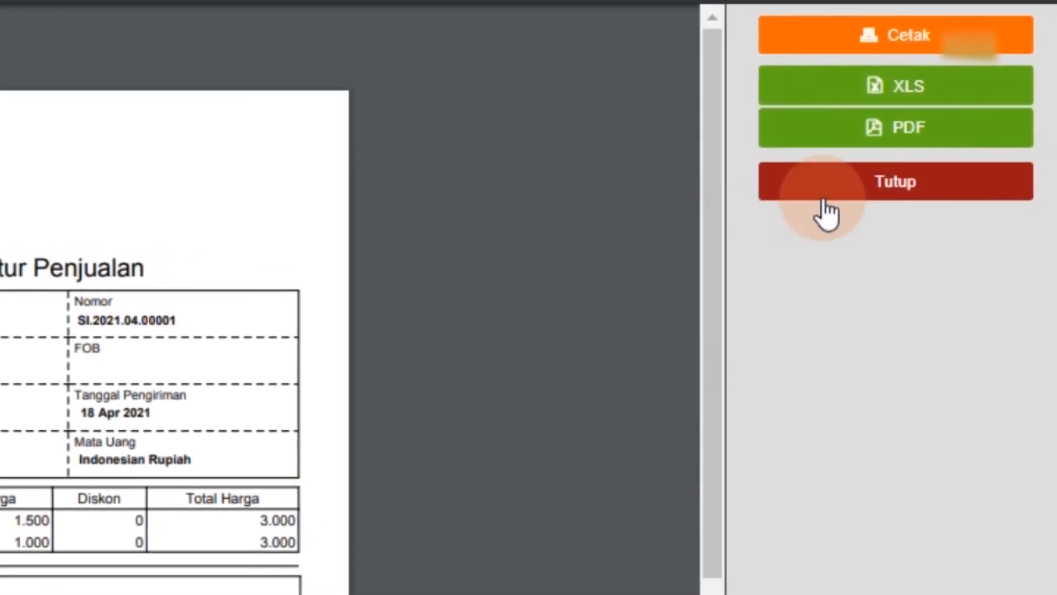
pyautogui.click(900, 190)
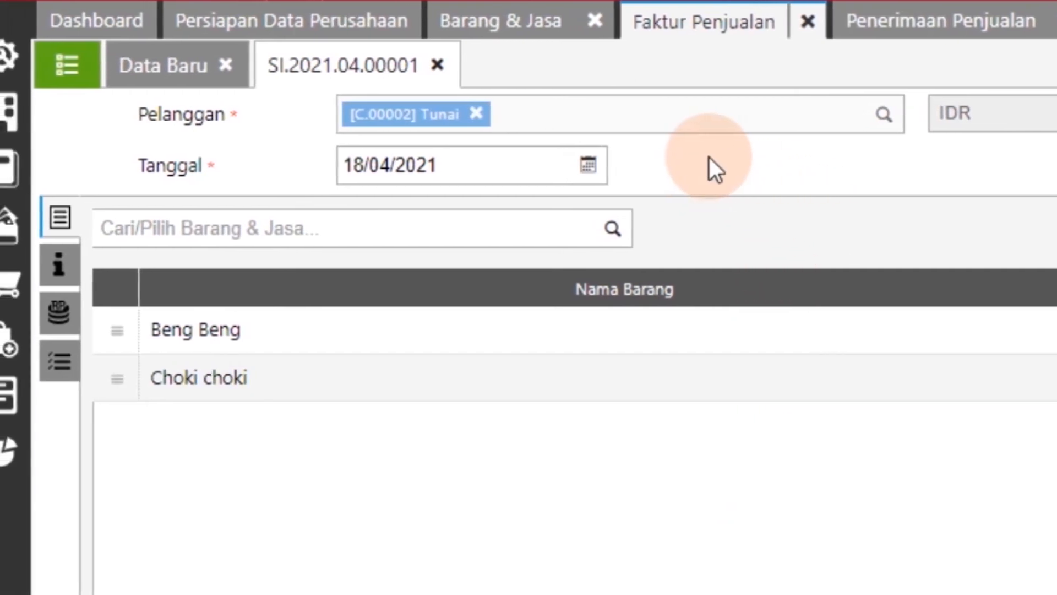
# Open the Akun Perkiraan list and check the balances of the Kas & Bank and Persediaan accounts
pyautogui.click(7, 113)
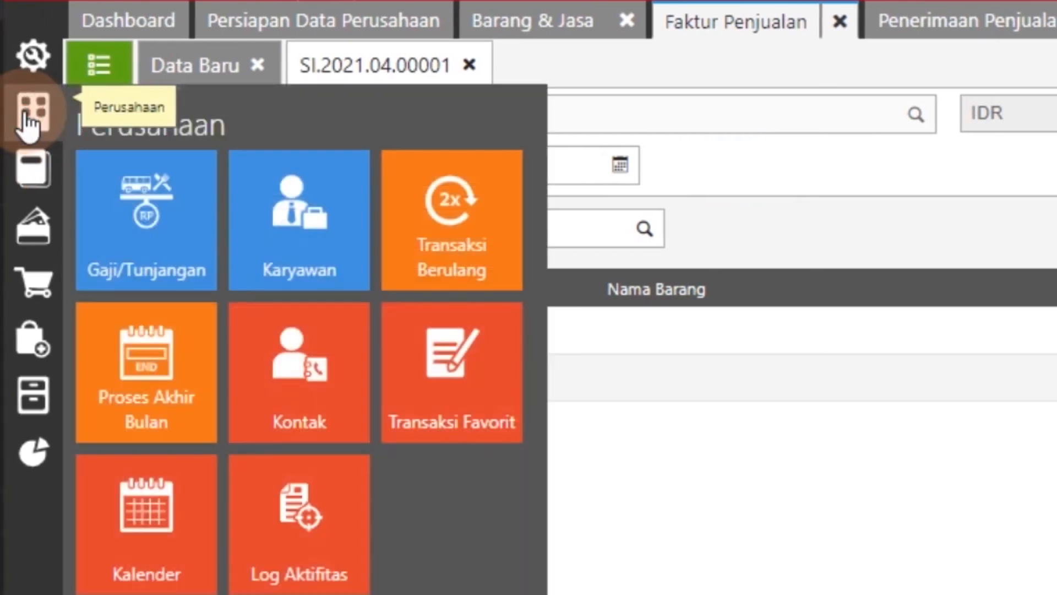
pyautogui.click(47, 175)
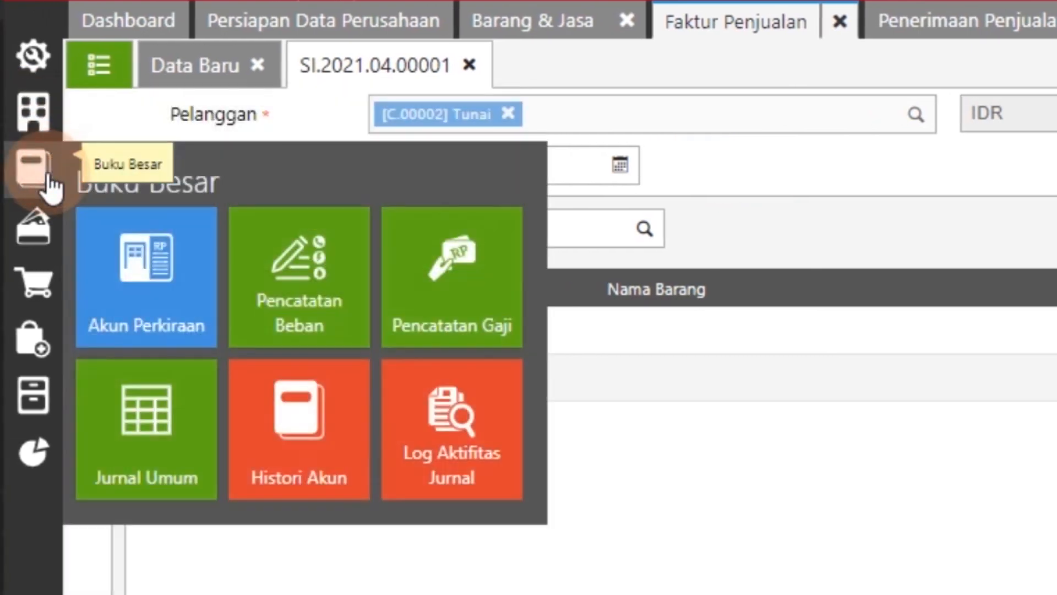
pyautogui.click(121, 283)
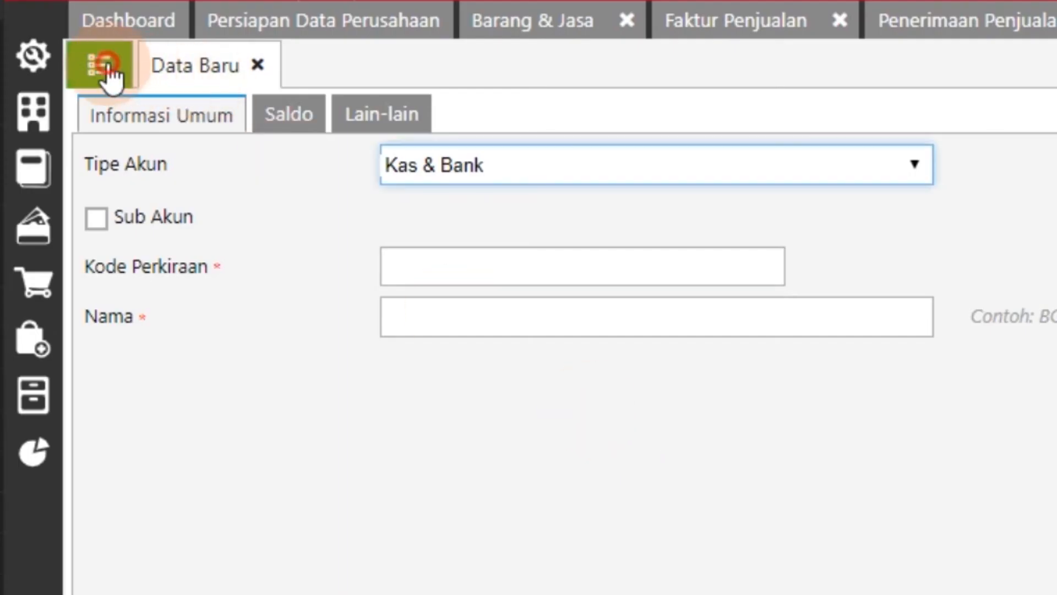
pyautogui.click(108, 68)
pyautogui.click(602, 373)
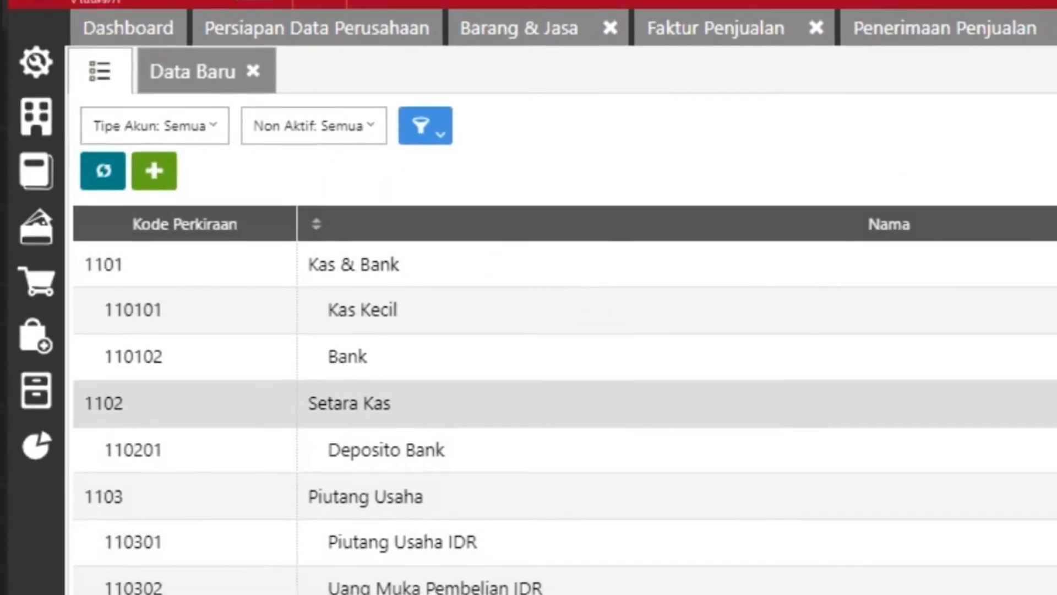
pyautogui.scroll(-1, 918, 355)
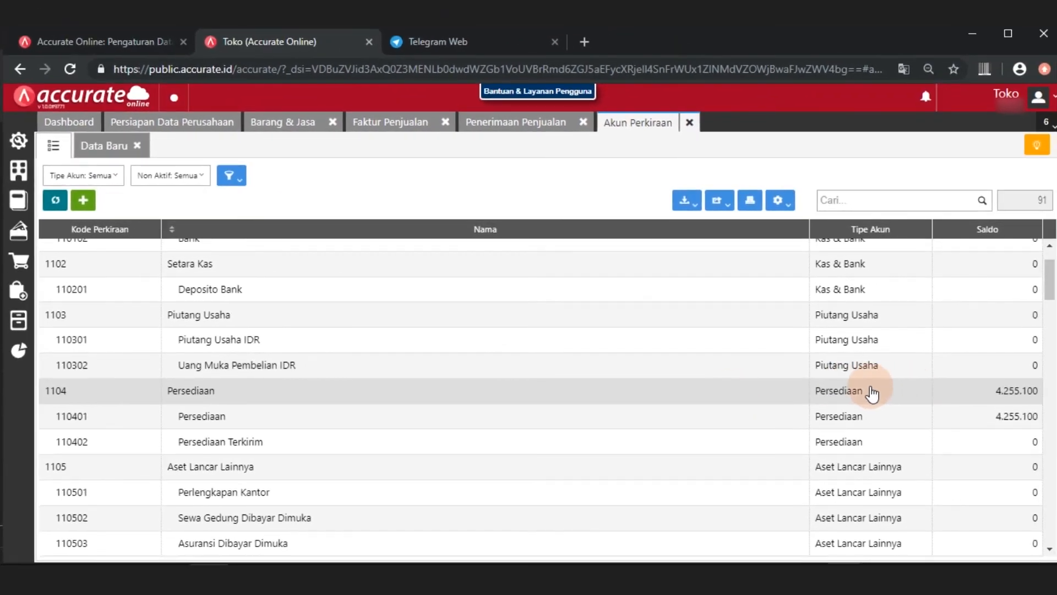
pyautogui.scroll(1, 872, 394)
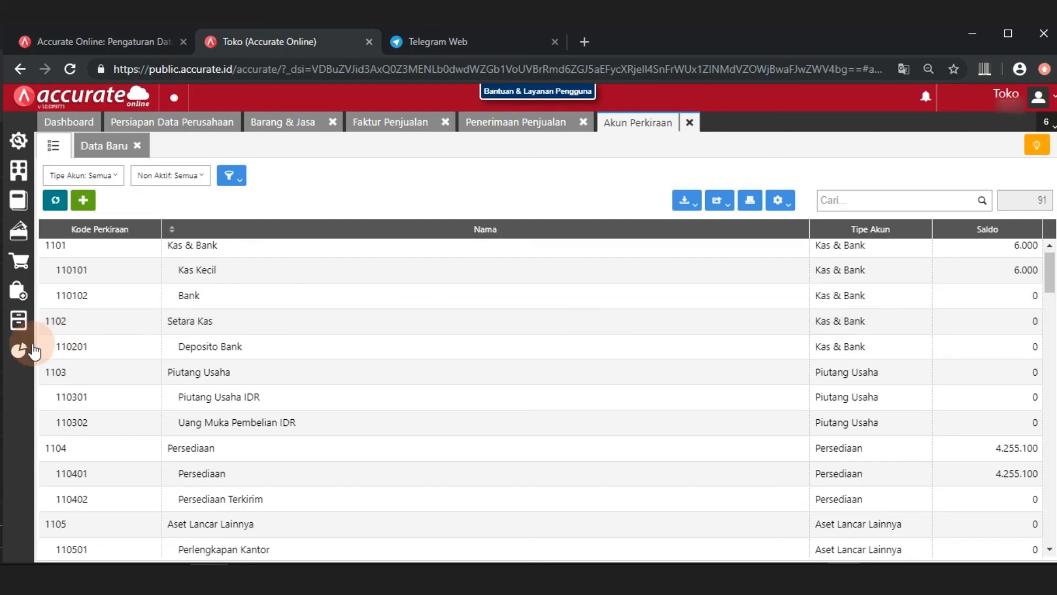
# Generate the Laba/Rugi (Standar) report for 01/04/2021 to 18/04/2021 across all branches and review it down to the net profit
pyautogui.click(21, 352)
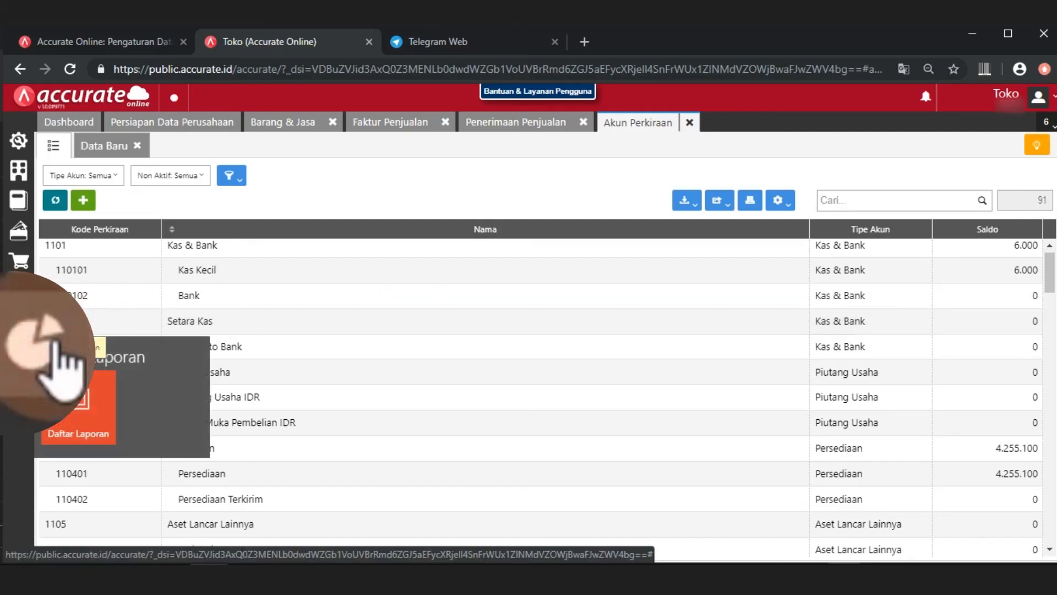
pyautogui.click(88, 410)
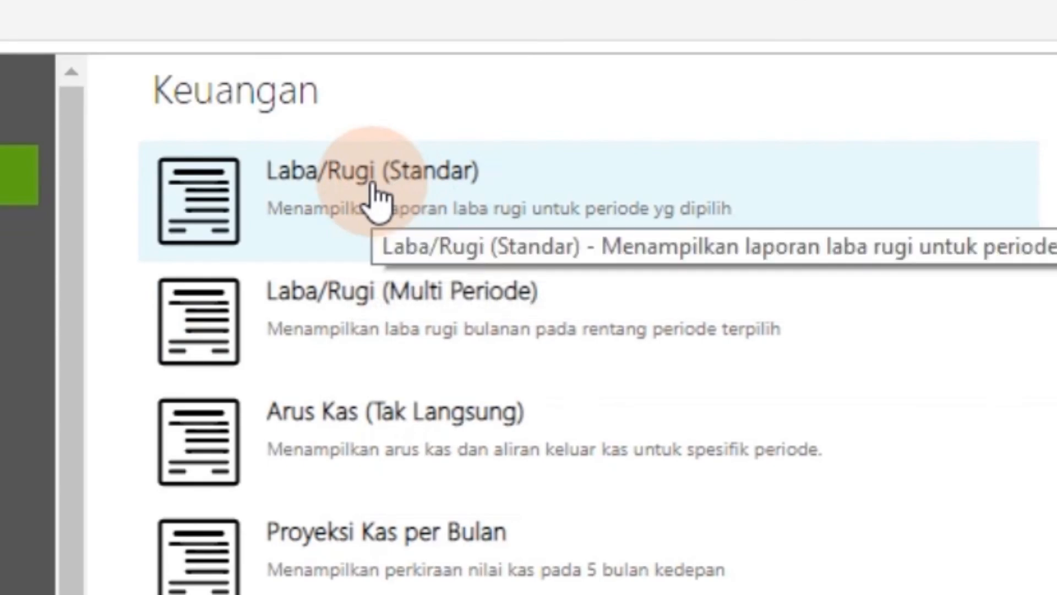
pyautogui.click(374, 193)
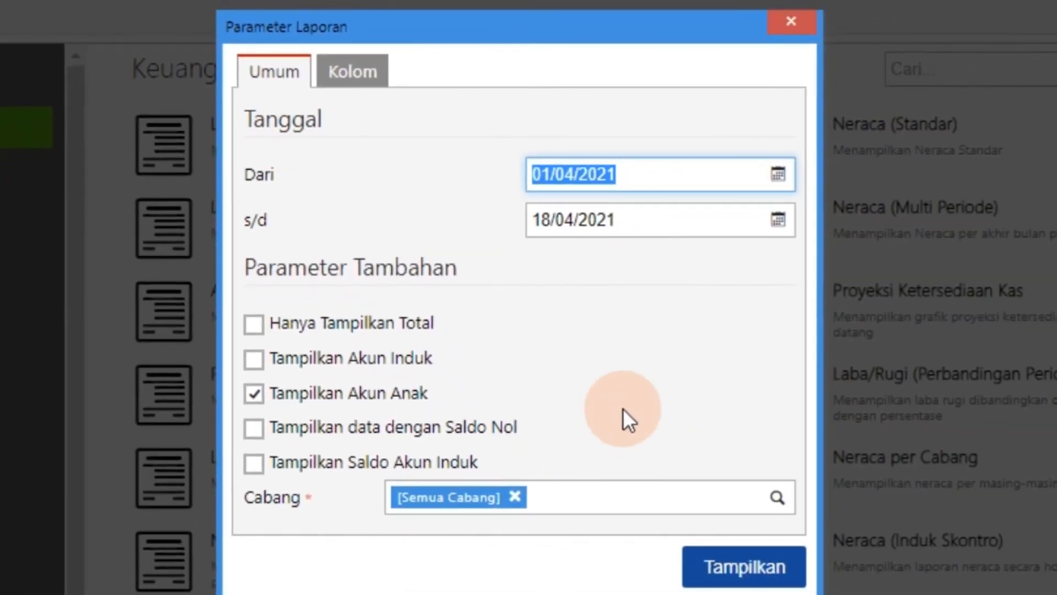
pyautogui.click(736, 567)
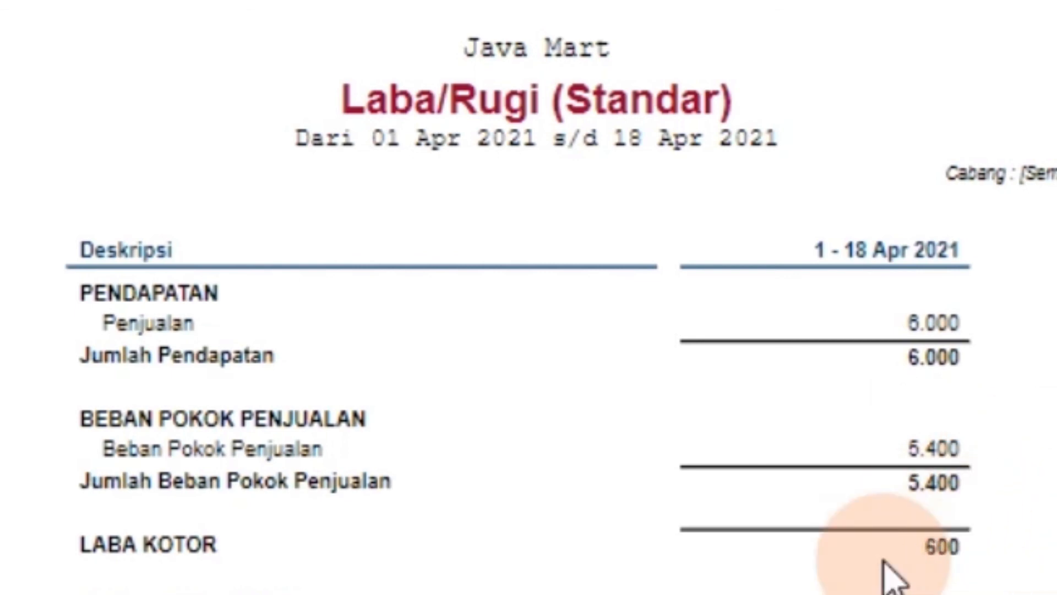
pyautogui.scroll(-8, 883, 564)
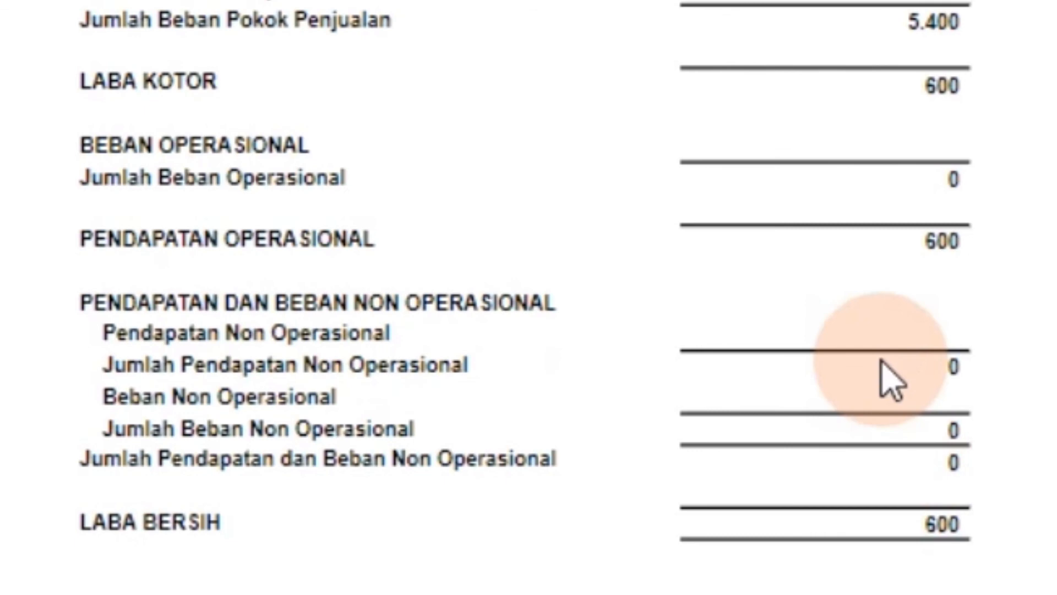
pyautogui.scroll(5, 889, 380)
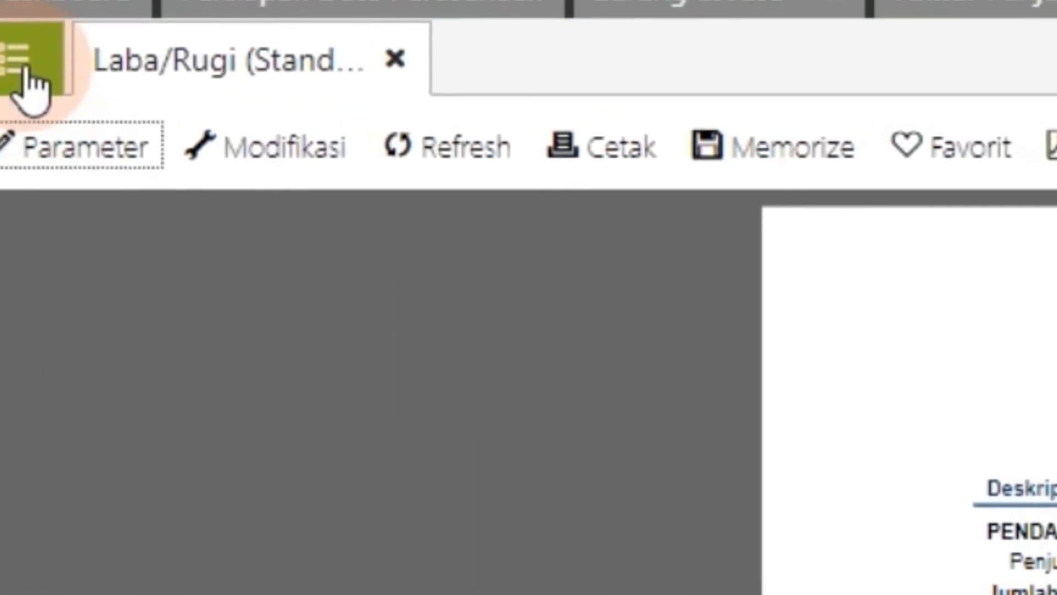
# Generate the Neraca (Standar) report as of 18/04/2021 and review its assets, liabilities and equity across both pages
pyautogui.click(26, 85)
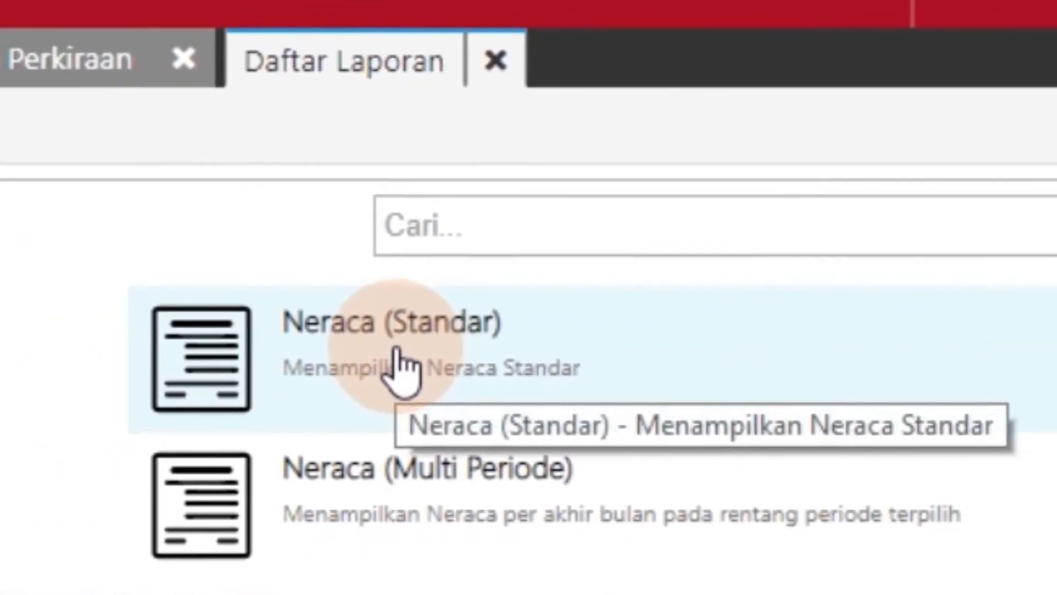
pyautogui.click(326, 348)
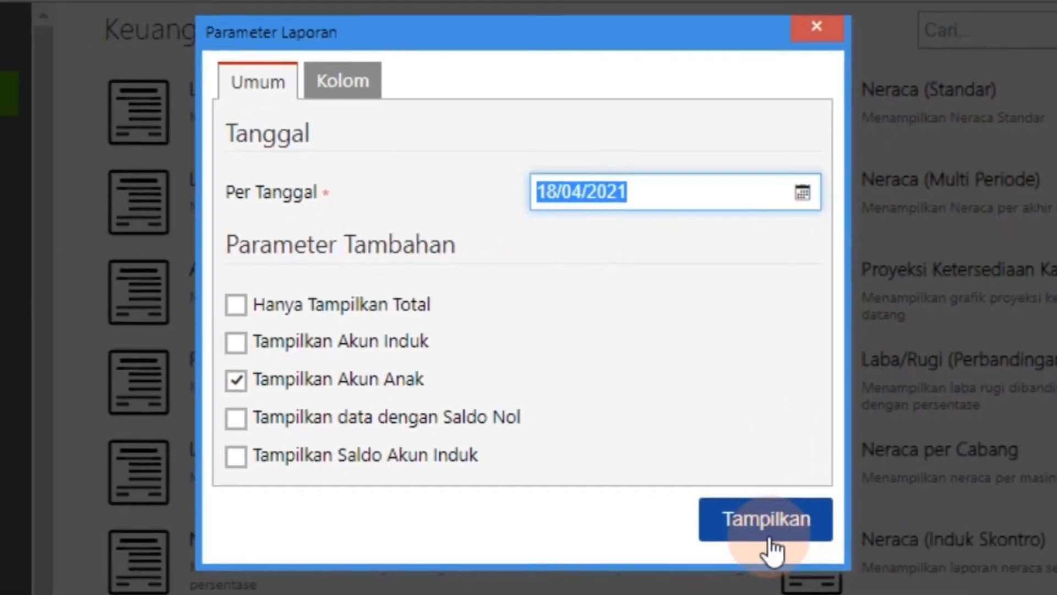
pyautogui.click(769, 545)
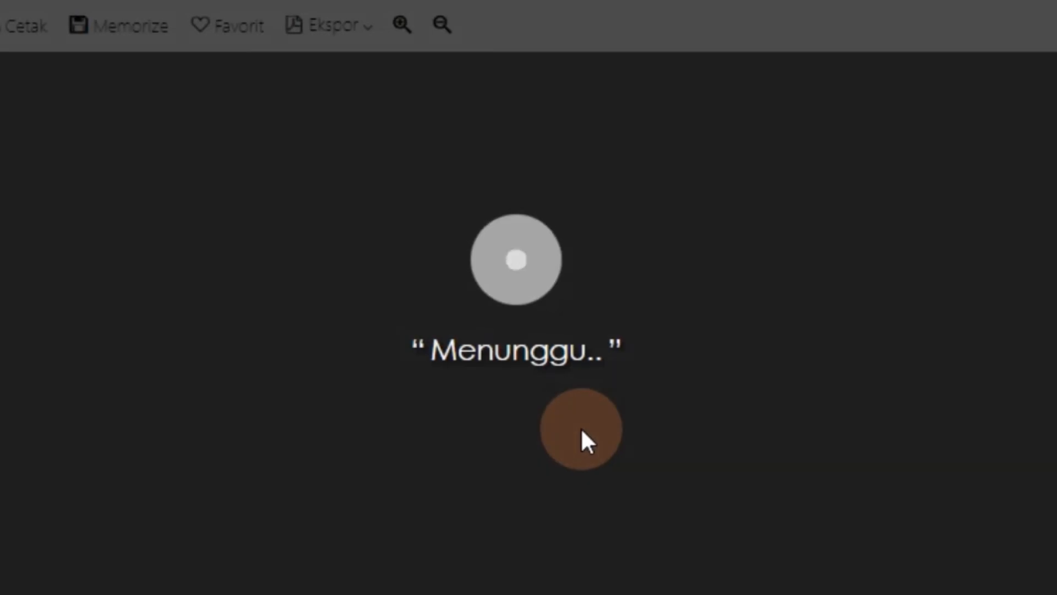
pyautogui.scroll(-4, 499, 330)
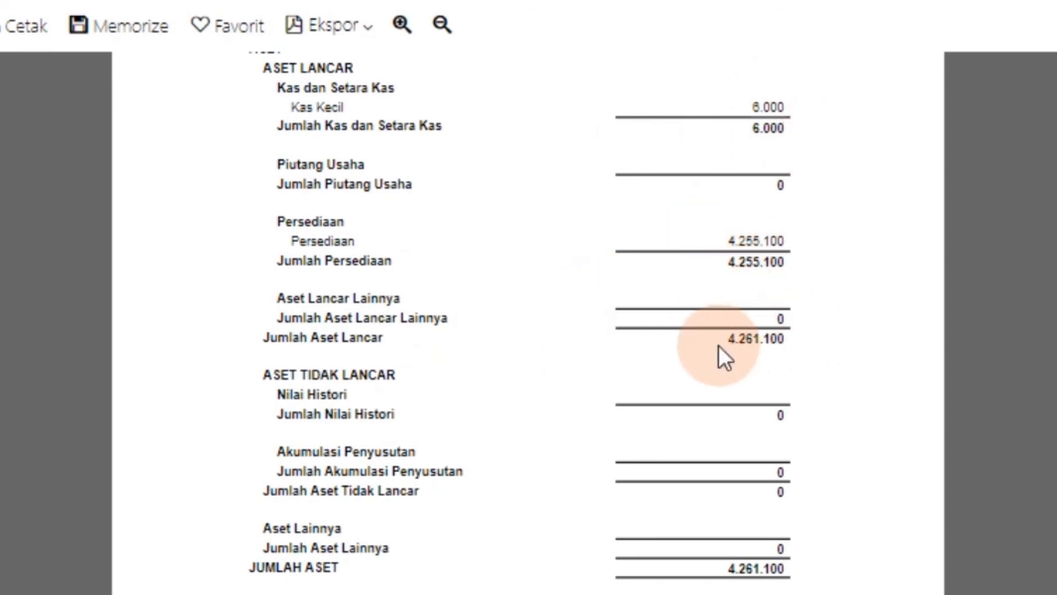
pyautogui.scroll(-4, 631, 502)
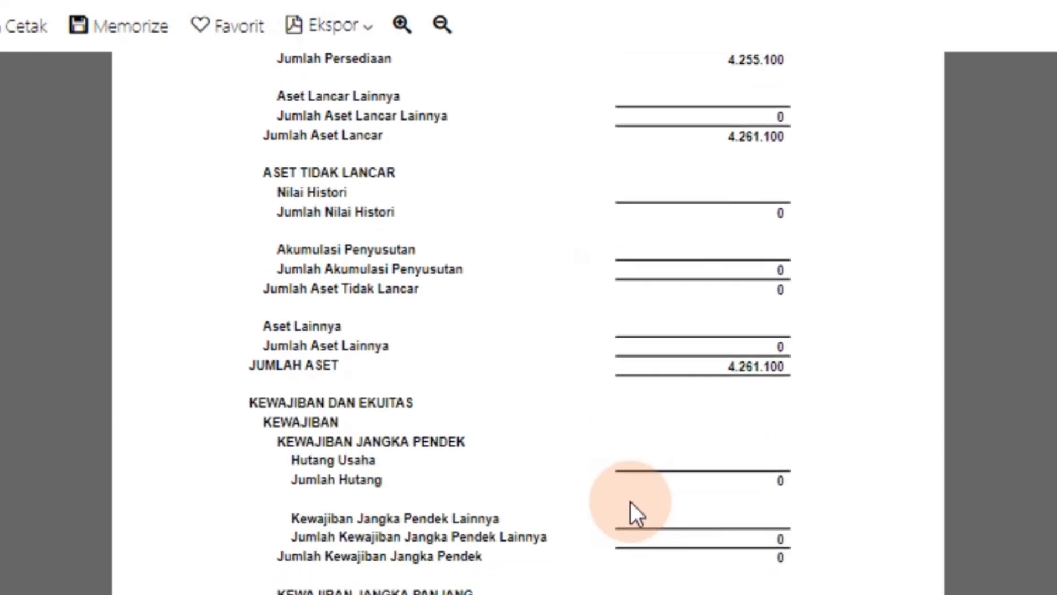
pyautogui.scroll(-1, 630, 501)
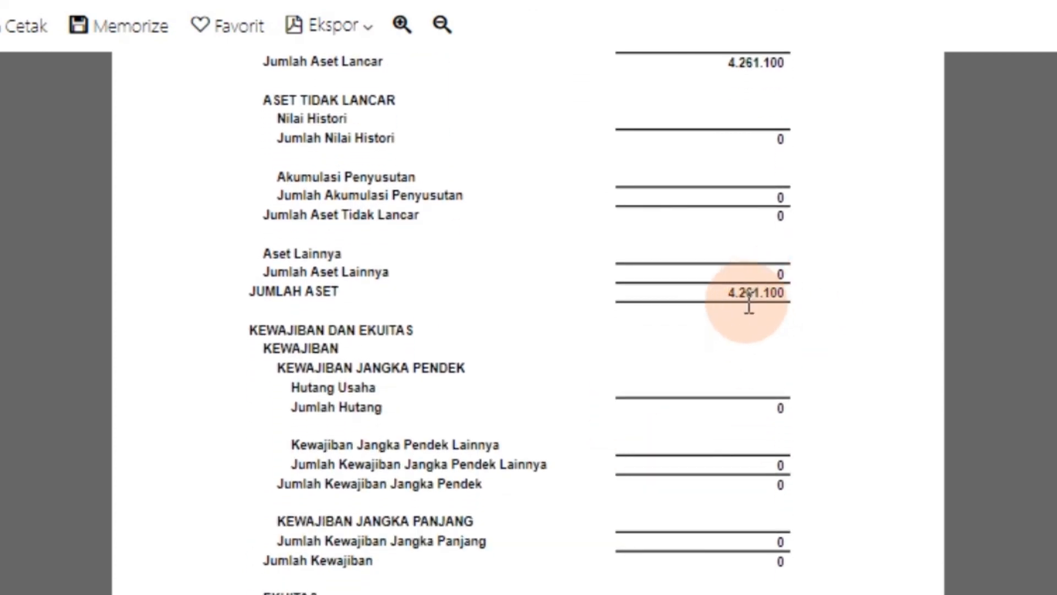
pyautogui.scroll(-10, 646, 452)
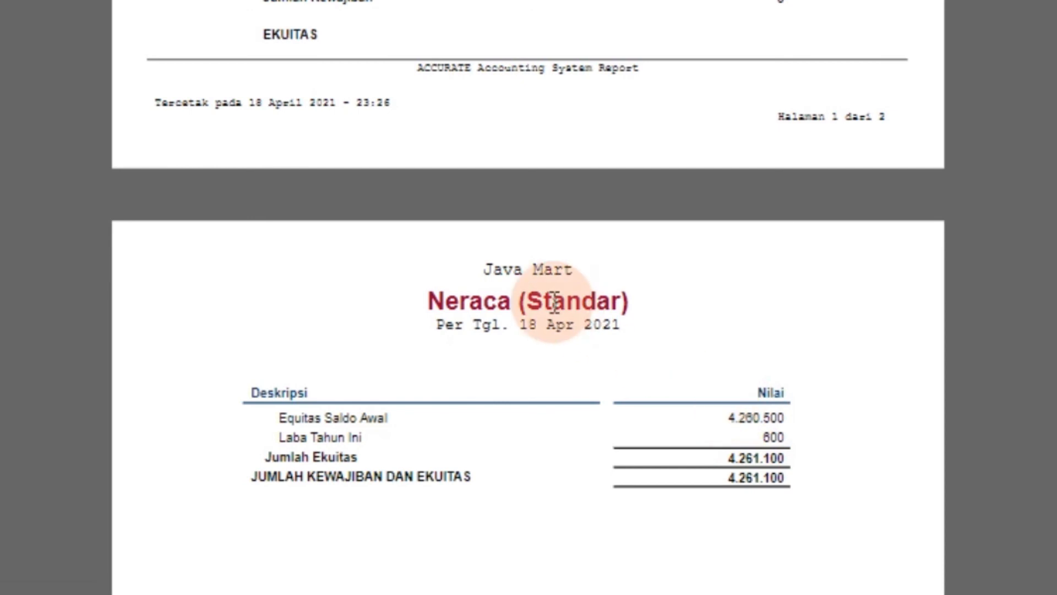
pyautogui.scroll(10, 553, 302)
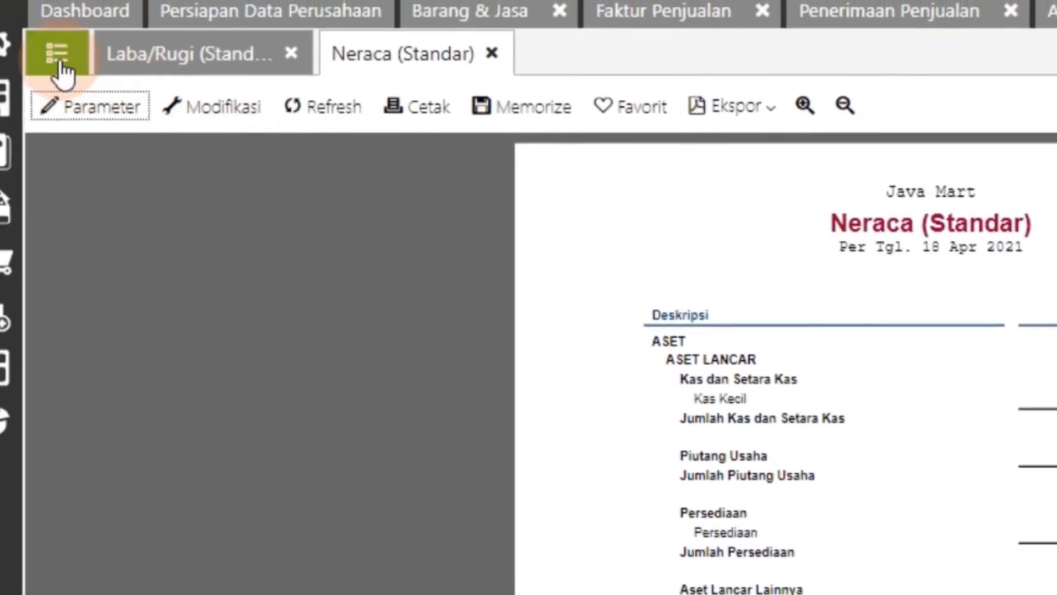
# Return to the report list and browse the other financial reports available in the Keuangan category
pyautogui.click(59, 63)
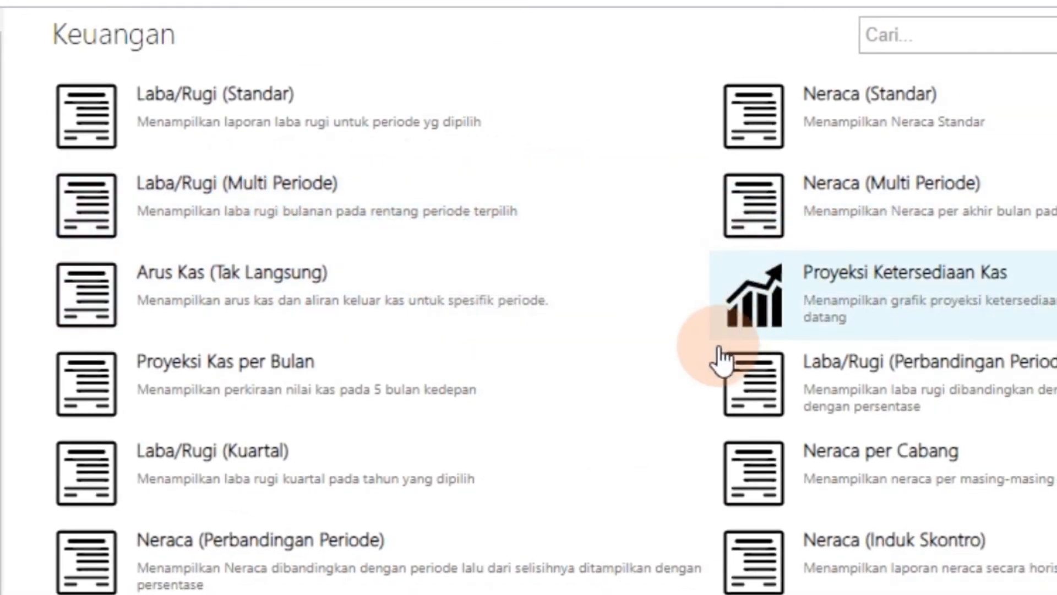
pyautogui.scroll(-3, 405, 292)
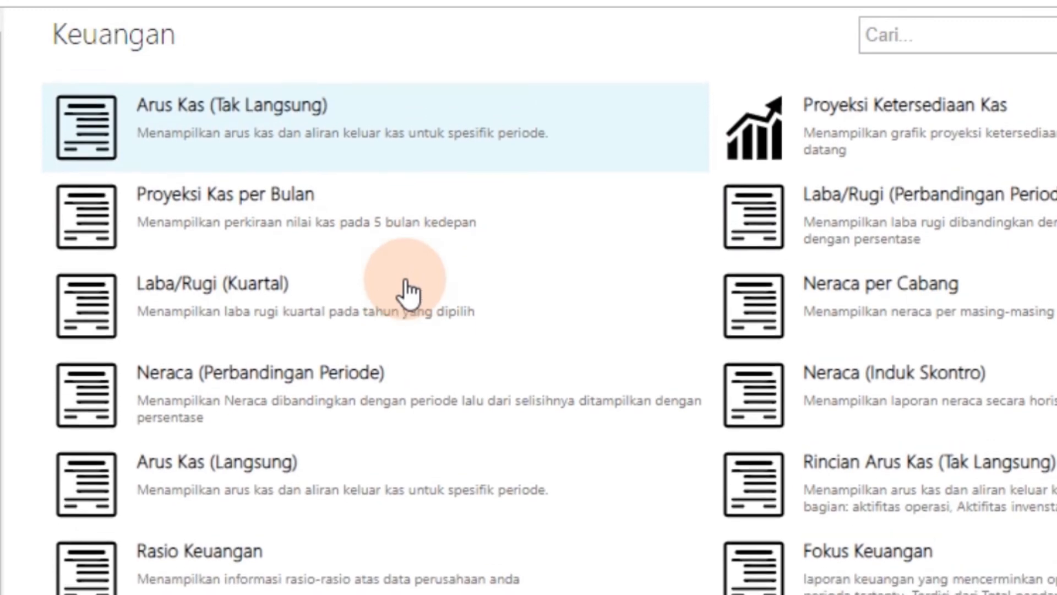
pyautogui.scroll(3, 405, 292)
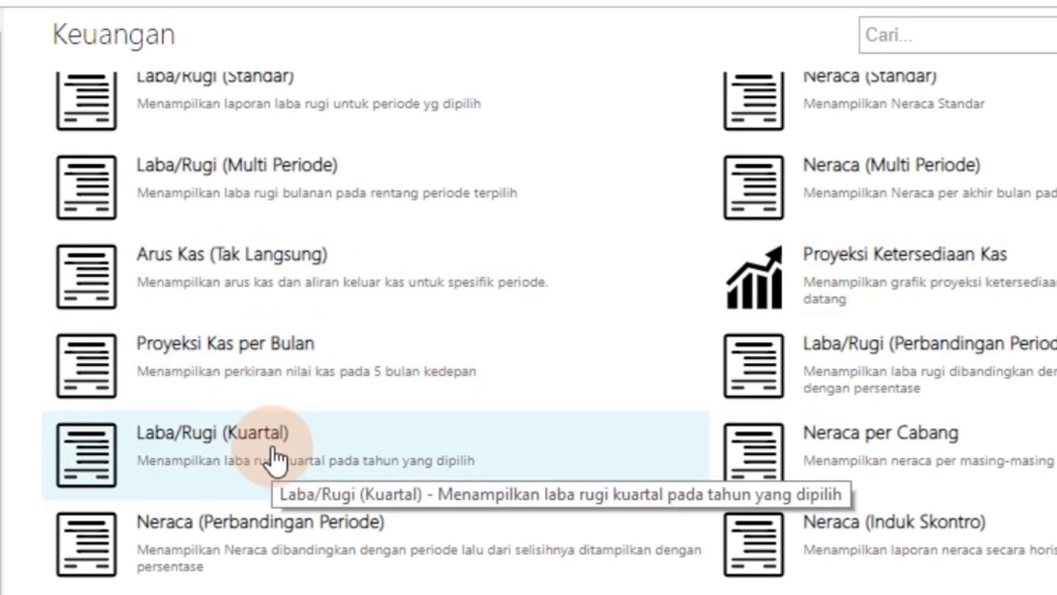
pyautogui.scroll(-3, 273, 456)
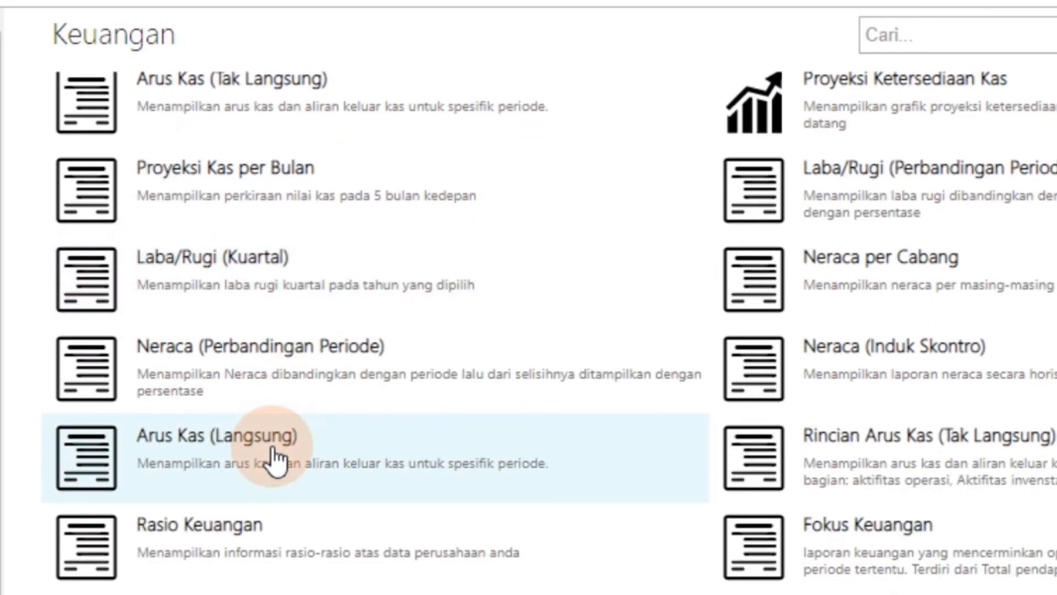
pyautogui.scroll(-4, 274, 456)
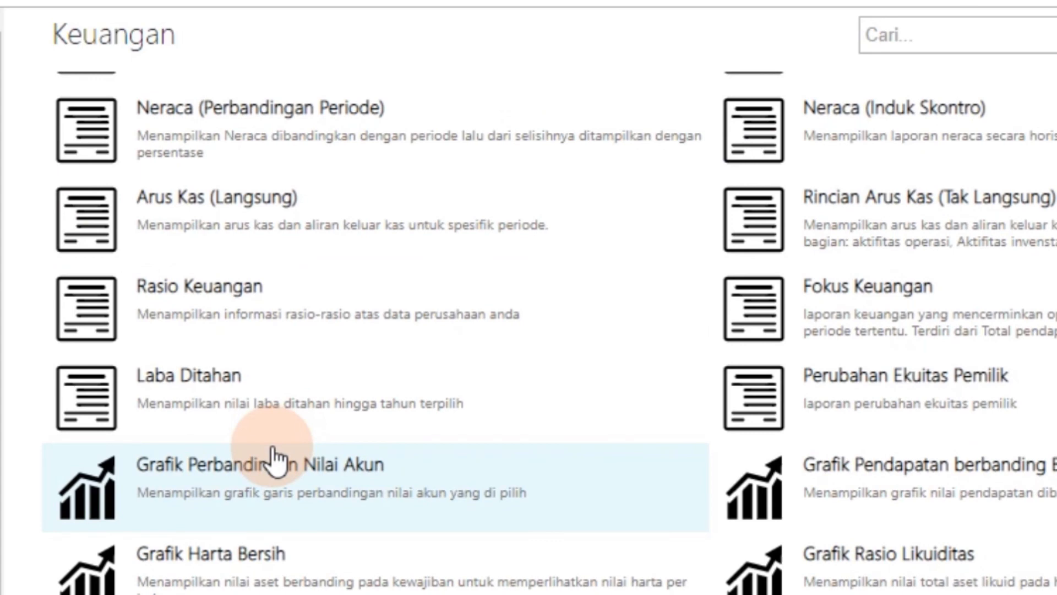
pyautogui.scroll(7, 273, 460)
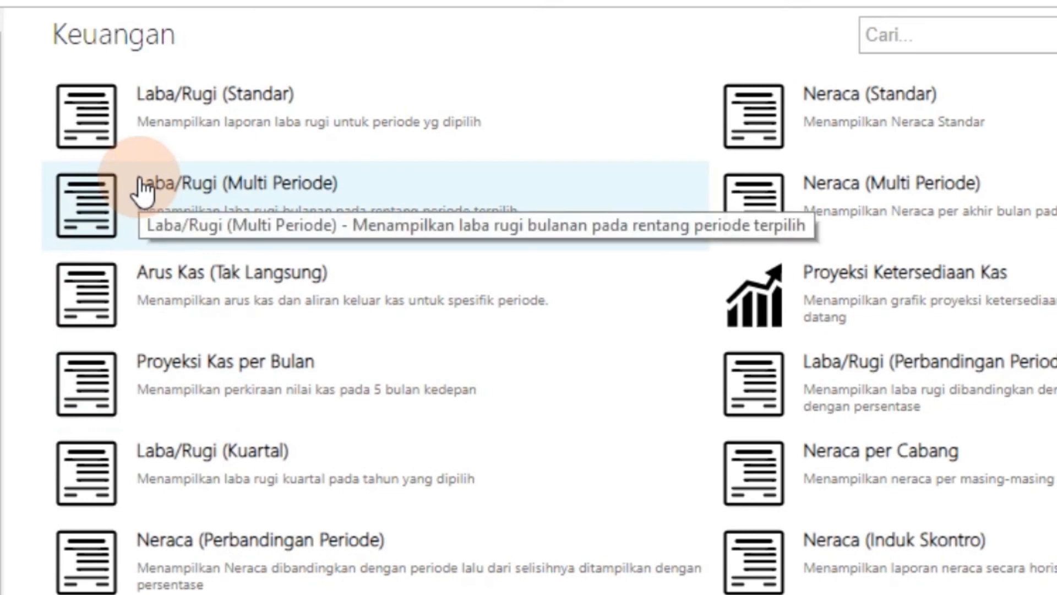
pyautogui.click(142, 190)
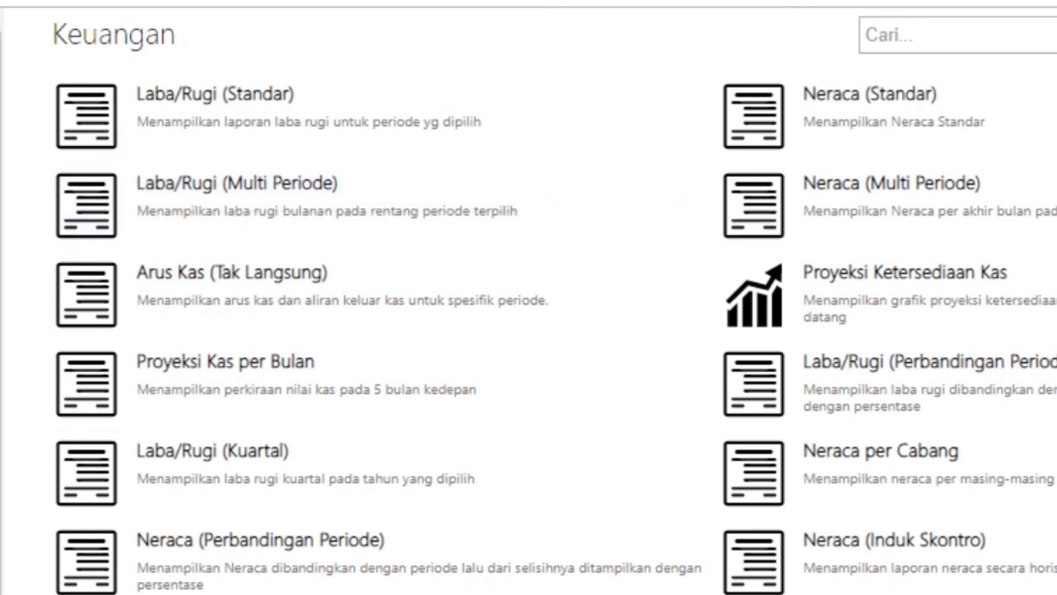